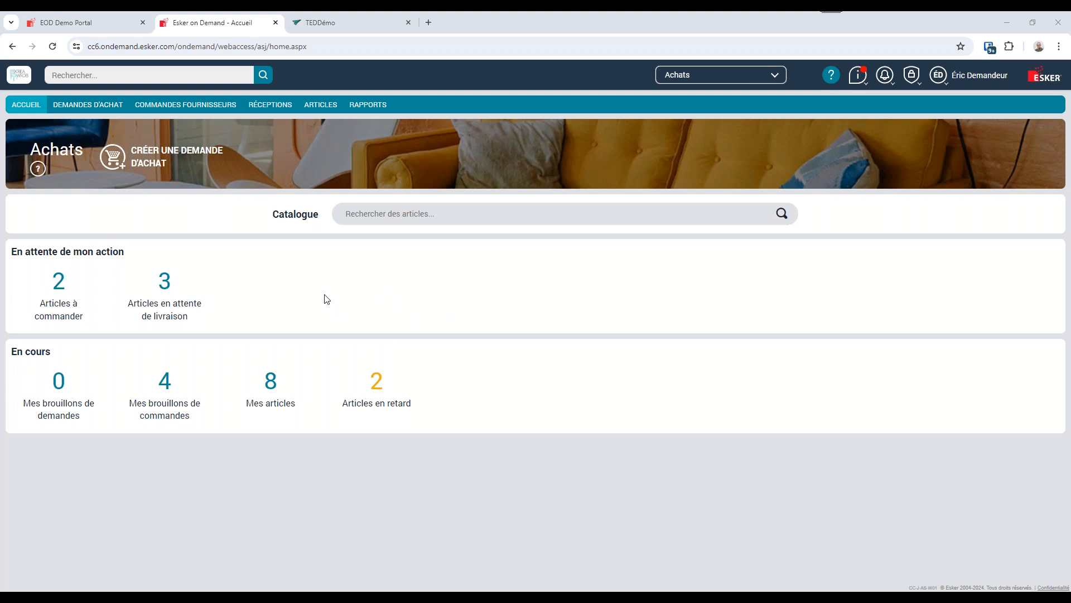
Create a new purchase request and check the list of available company codes, leaving the selected company as is.
{"action": "left_click", "coordinate": [165, 169]}
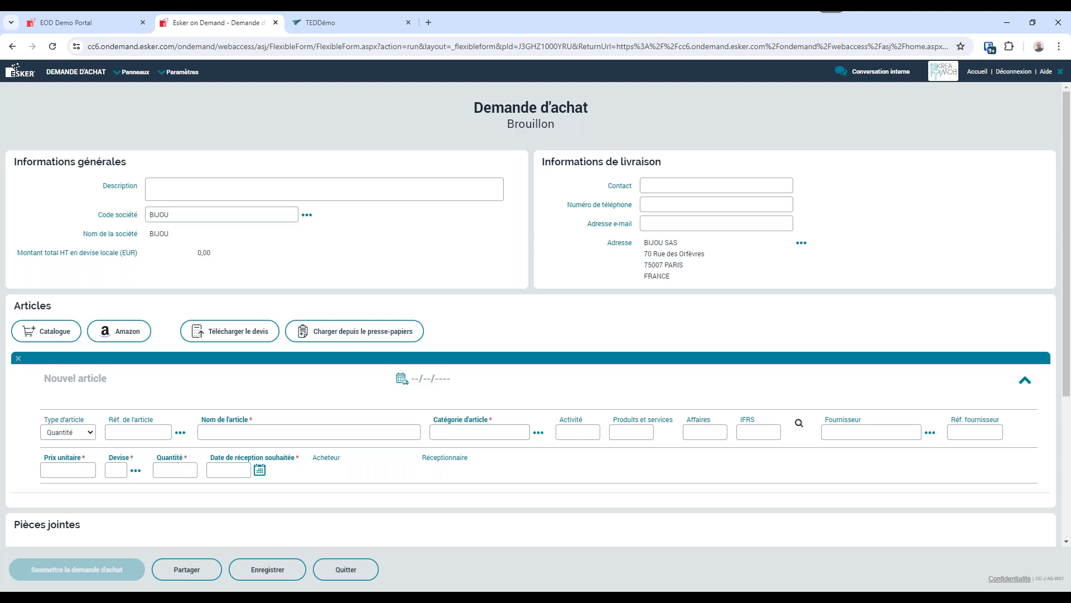
{"action": "left_click", "coordinate": [307, 215]}
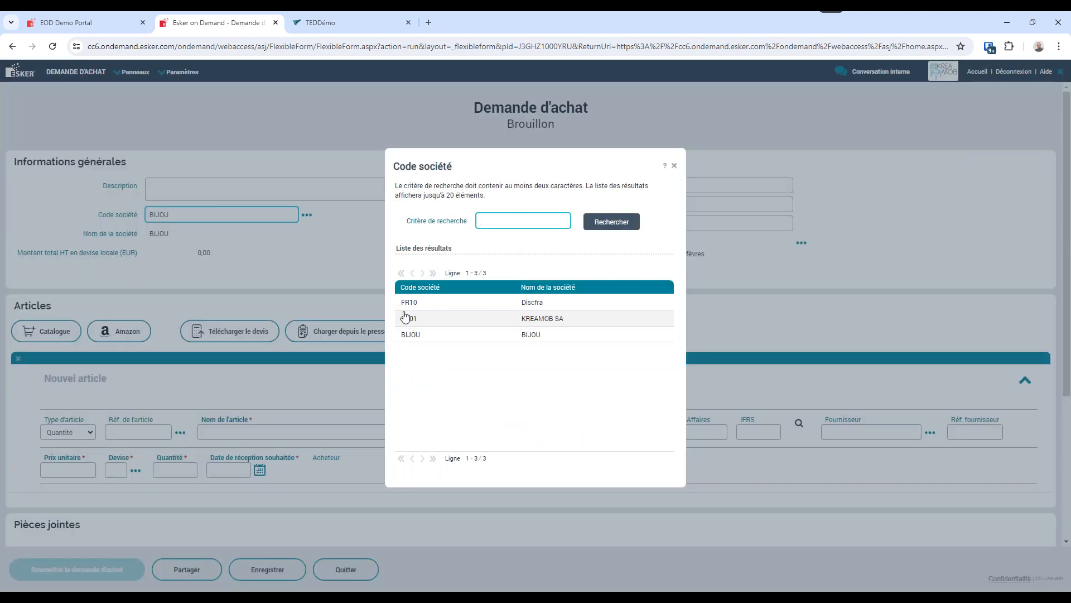
{"action": "left_click", "coordinate": [674, 167]}
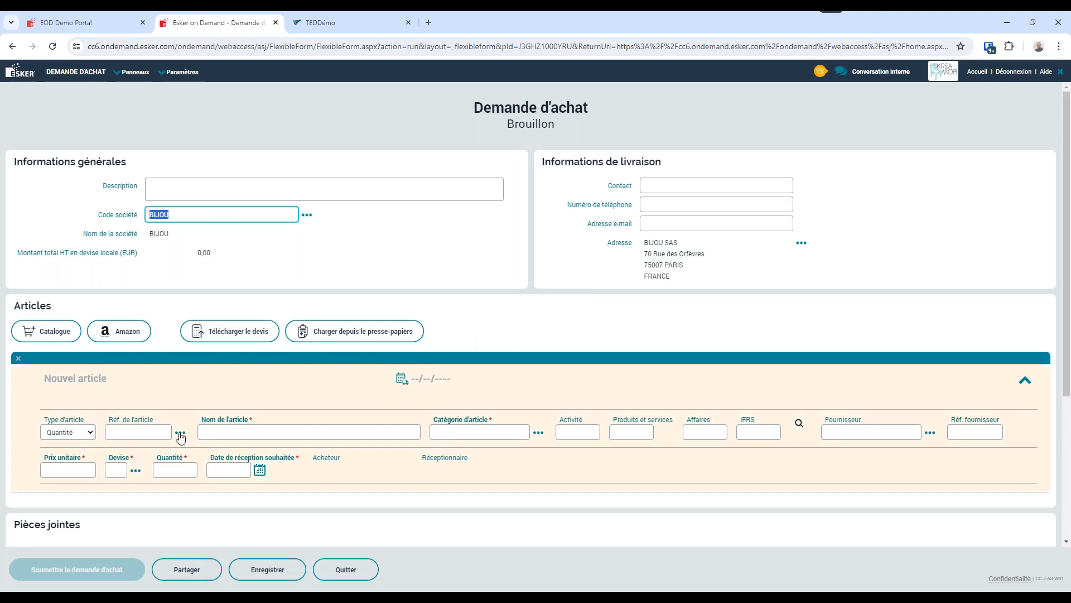
Browse the item references for the new article line and choose BAAR01, Bague Argent.
{"action": "left_click", "coordinate": [146, 433]}
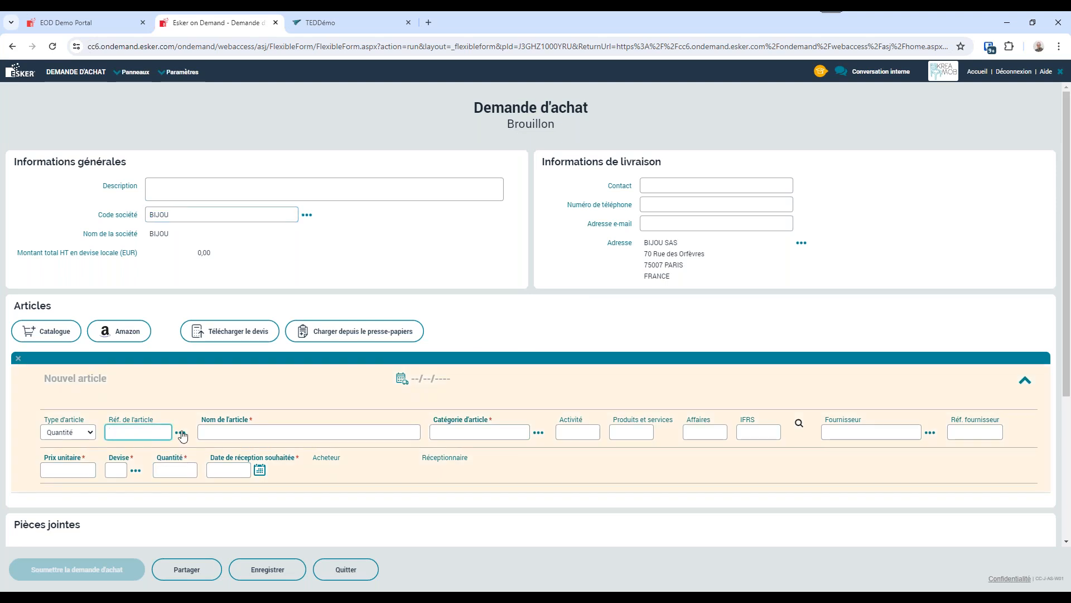
{"action": "left_click", "coordinate": [180, 432]}
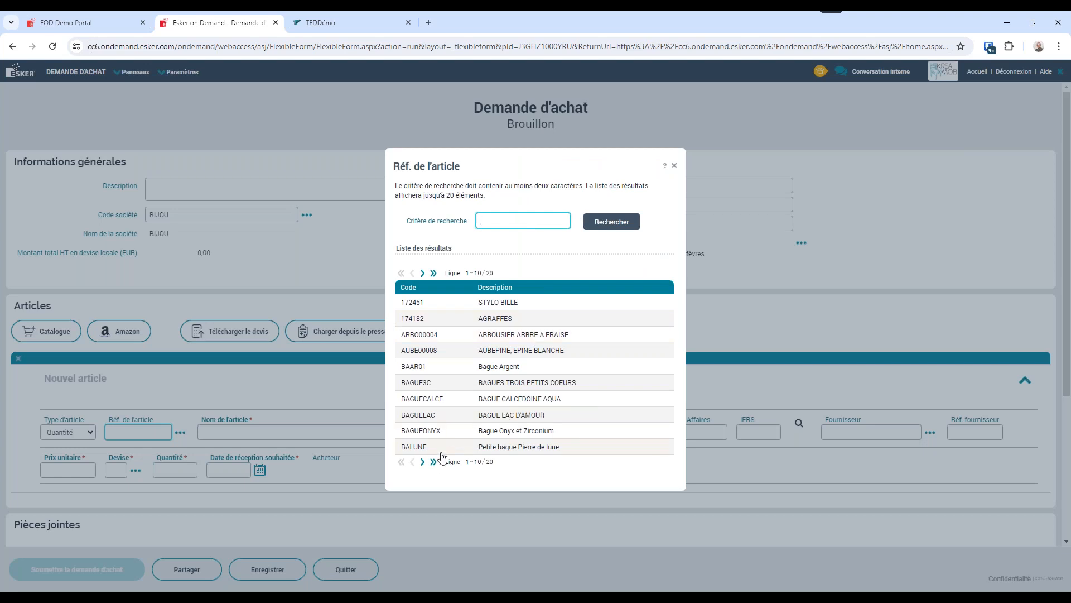
{"action": "left_click", "coordinate": [423, 462]}
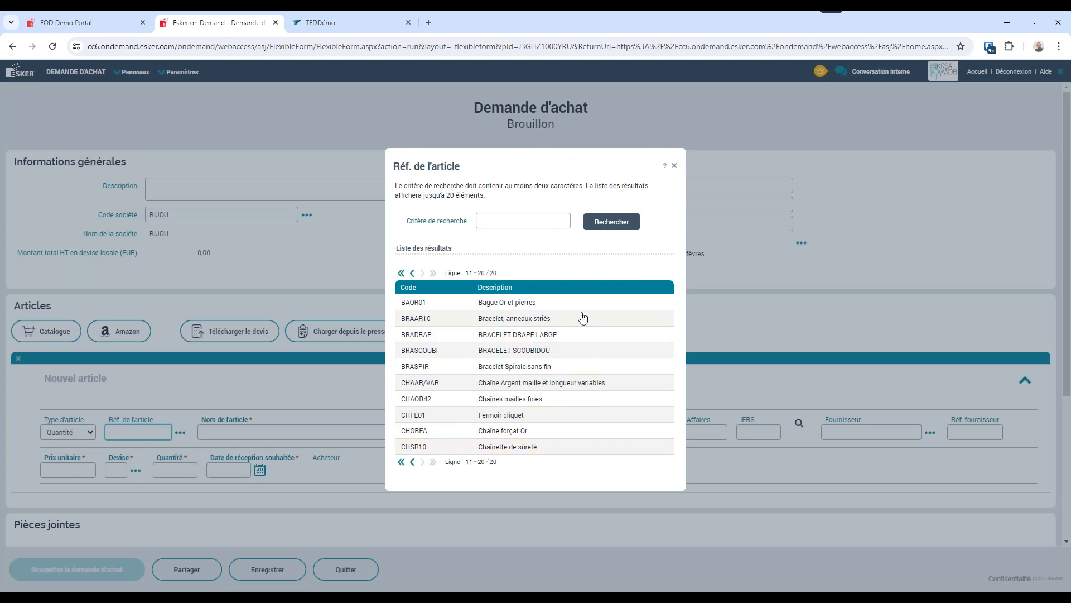
{"action": "left_click", "coordinate": [412, 463]}
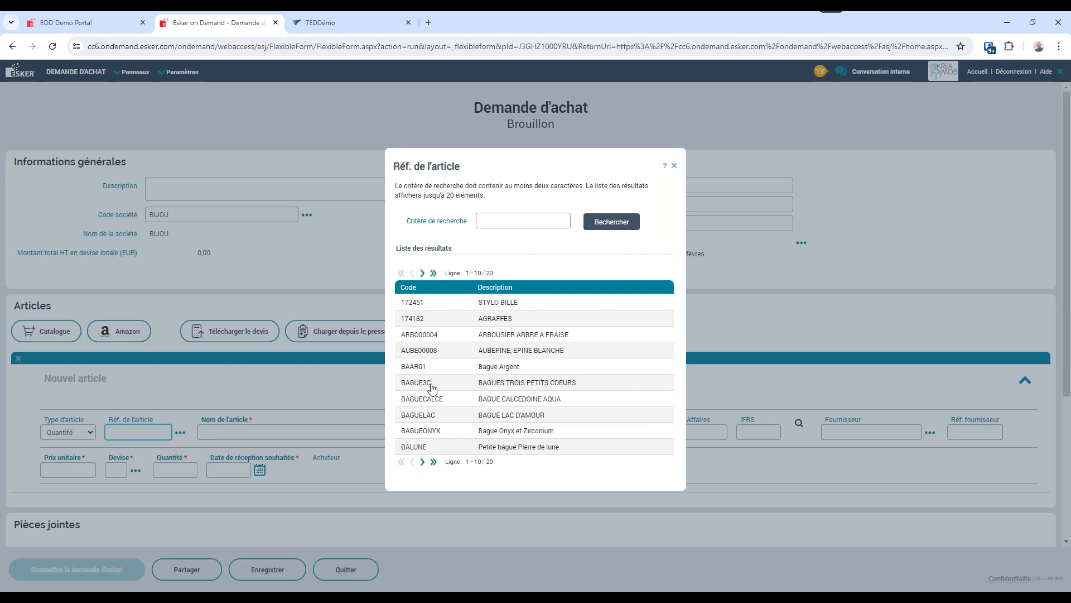
{"action": "left_click", "coordinate": [414, 368]}
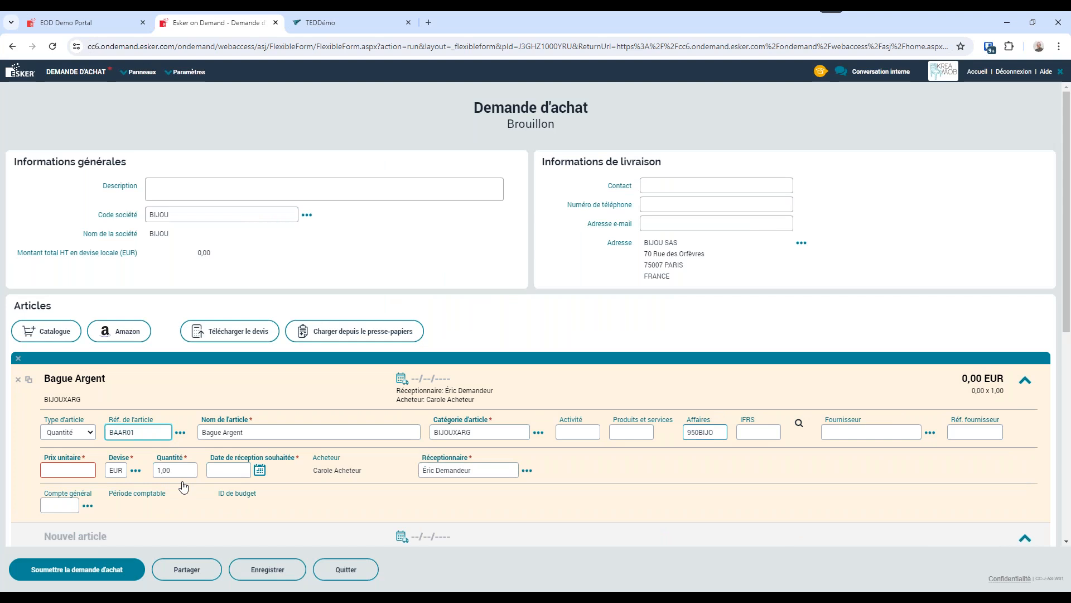
Set the unit price of the Bague Argent line to 200 EUR.
{"action": "key", "text": "Tab"}
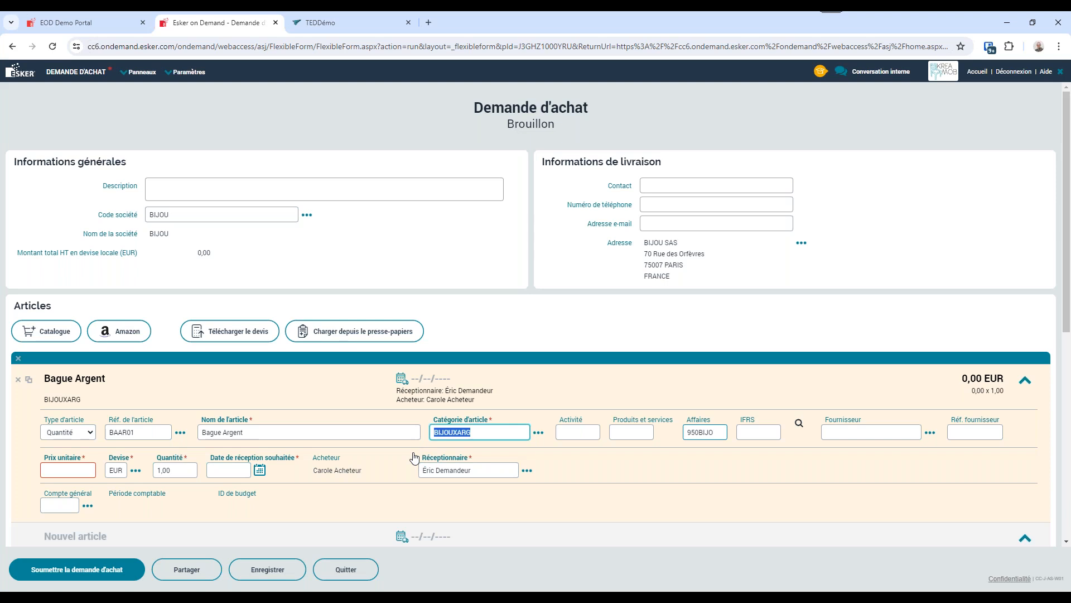
{"action": "key", "text": "Tab"}
{"action": "key", "text": "Tab"}
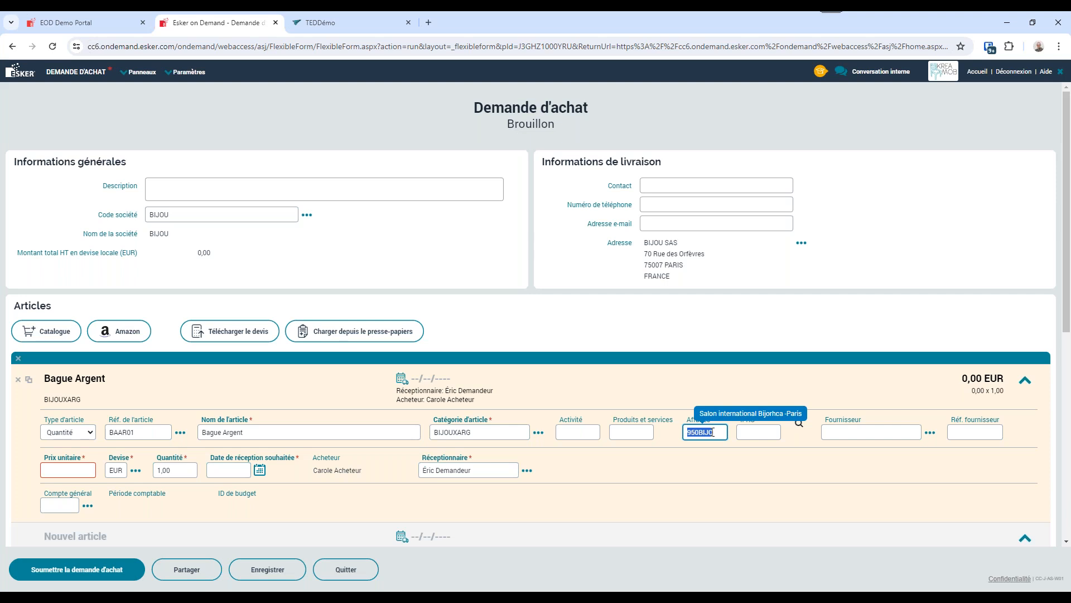
{"action": "key", "text": "Tab"}
{"action": "left_click", "coordinate": [72, 470]}
{"action": "type", "text": "200"}
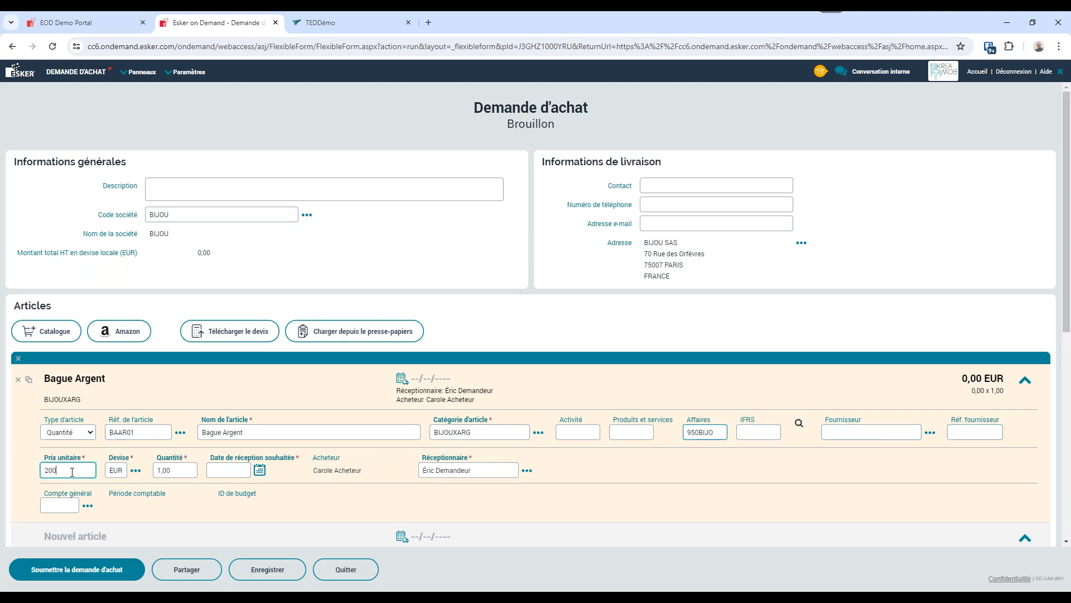
{"action": "key", "text": "Tab"}
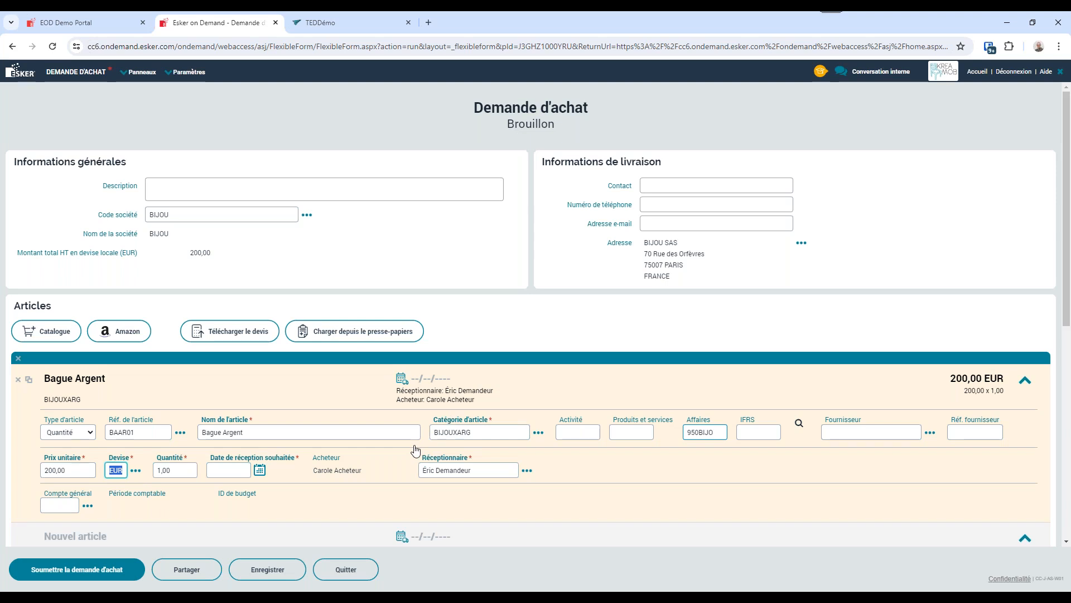
Add one BALUNE ring from the internal catalogue to the cart and transfer it to the purchase request.
{"action": "scroll", "coordinate": [415, 449], "scroll_direction": "down", "scroll_amount": 1}
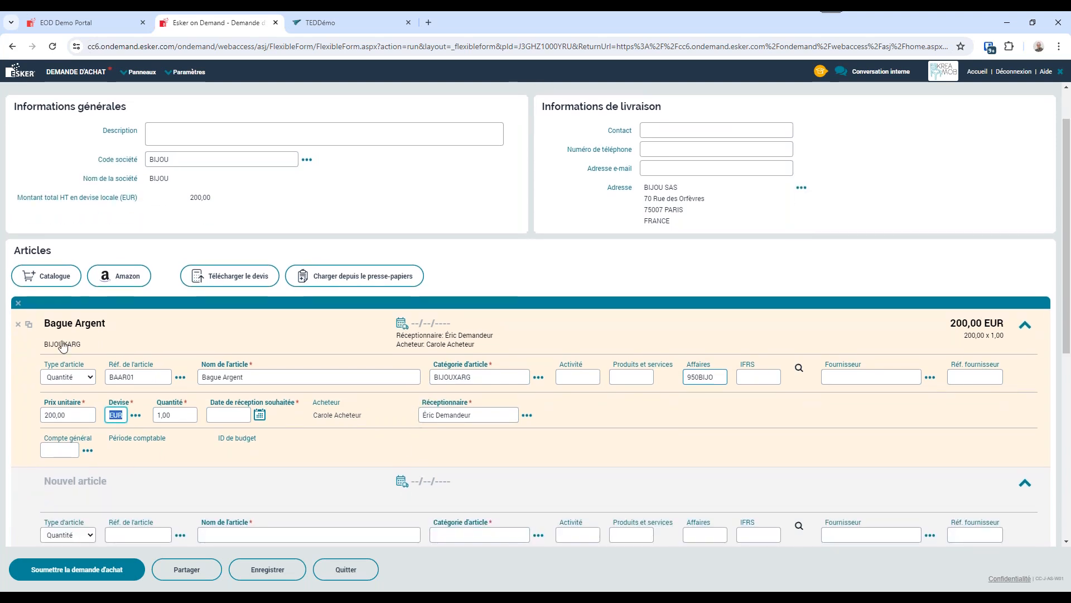
{"action": "left_click", "coordinate": [43, 285]}
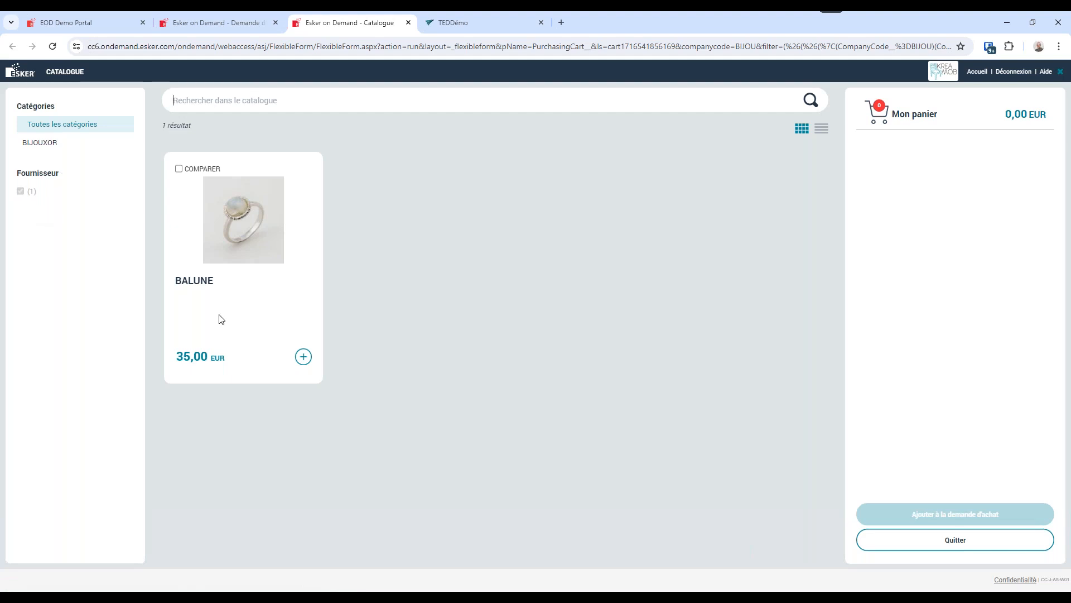
{"action": "left_click", "coordinate": [304, 360]}
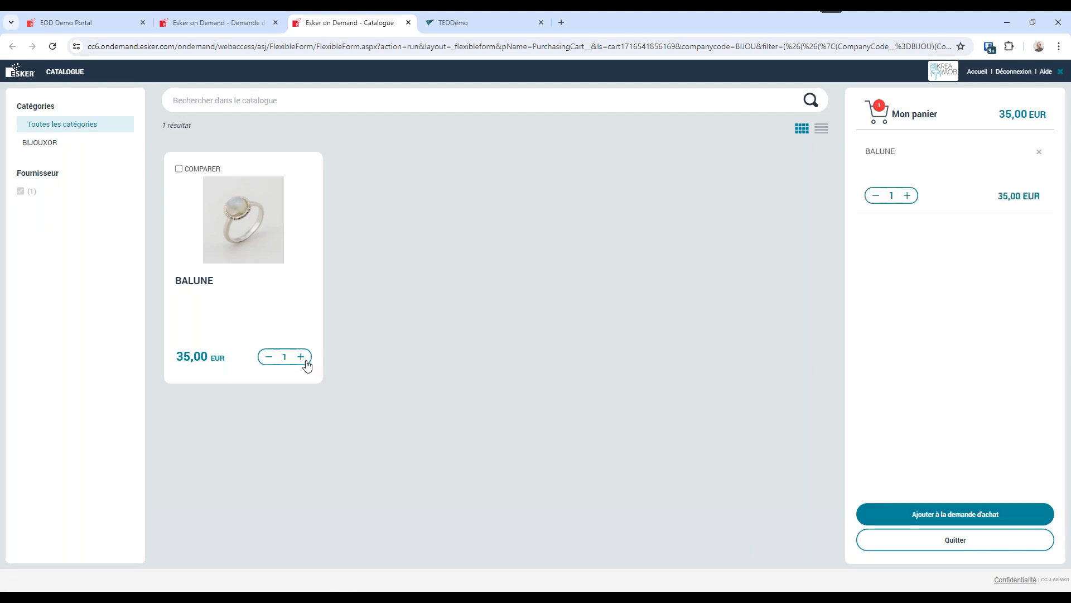
{"action": "left_click", "coordinate": [972, 519]}
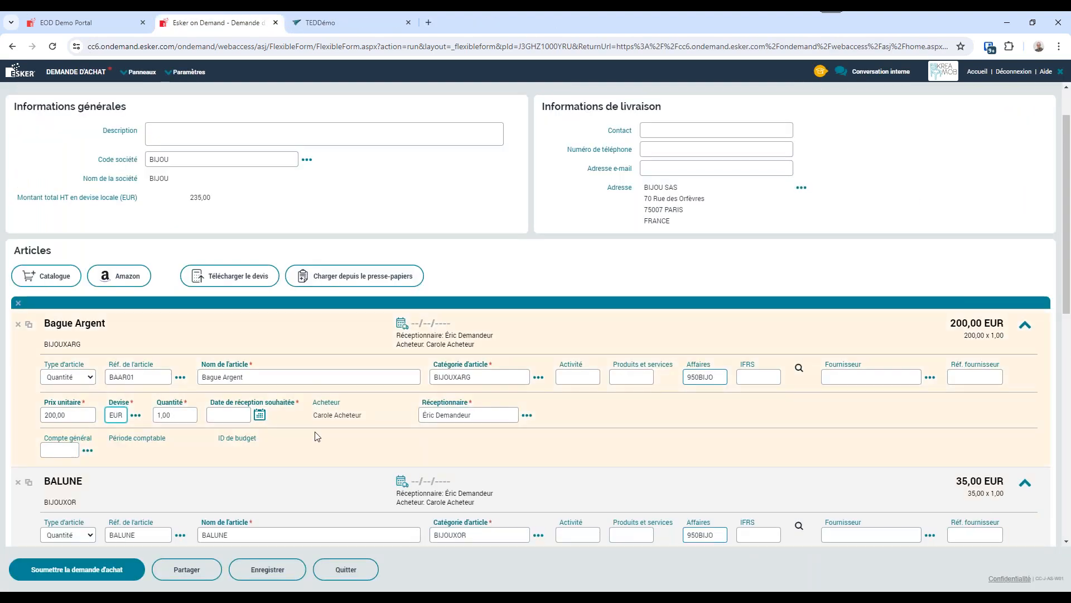
Switch to the Amazon Business punchout from the purchase request and search for "bague argent femme".
{"action": "scroll", "coordinate": [305, 470], "scroll_direction": "down", "scroll_amount": 2}
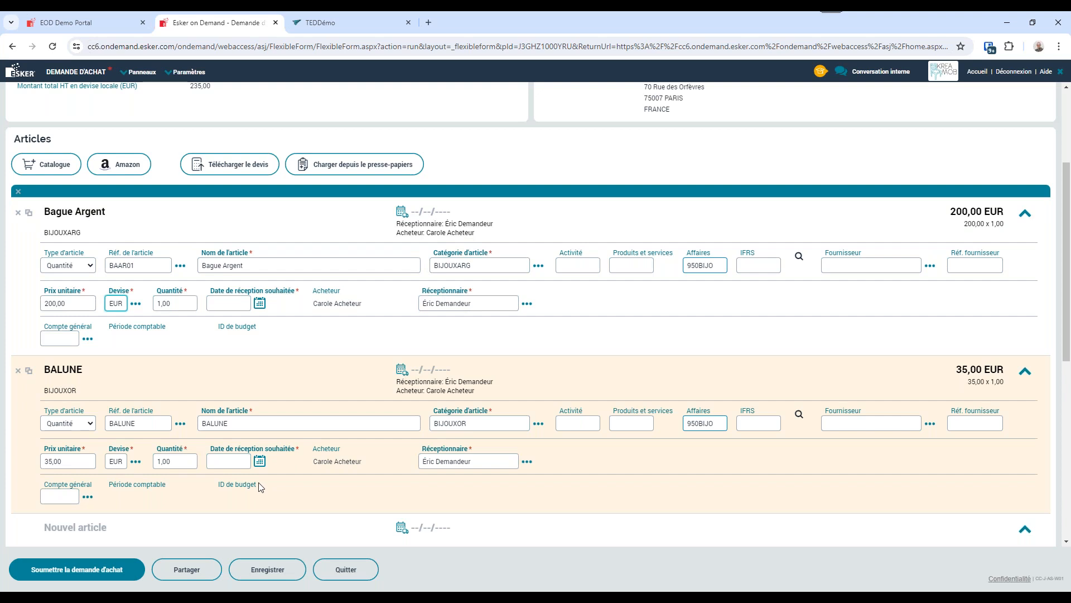
{"action": "scroll", "coordinate": [258, 486], "scroll_direction": "up", "scroll_amount": 2}
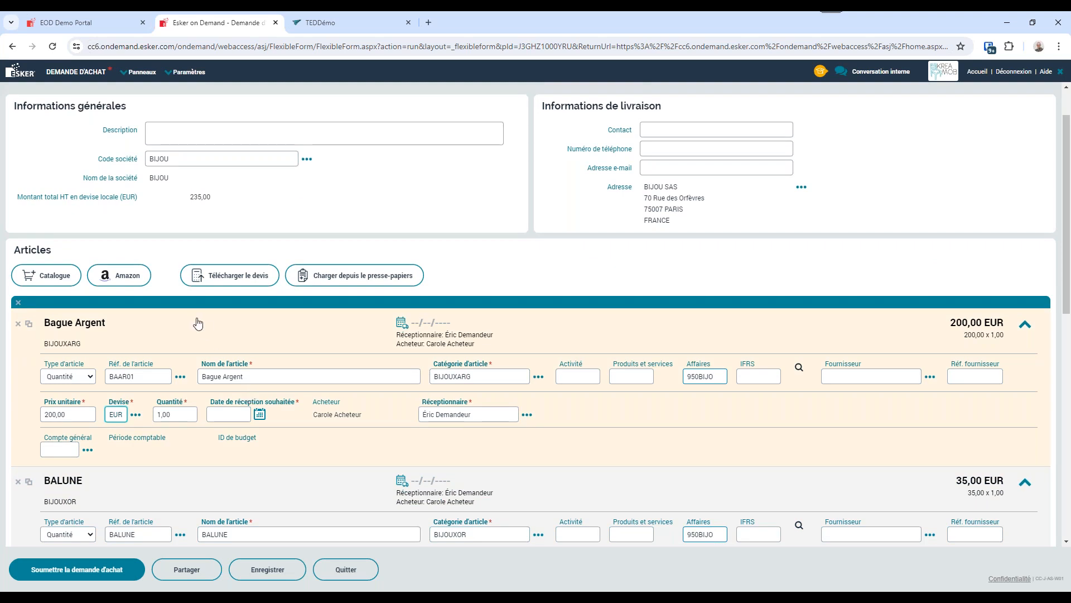
{"action": "left_click", "coordinate": [127, 279]}
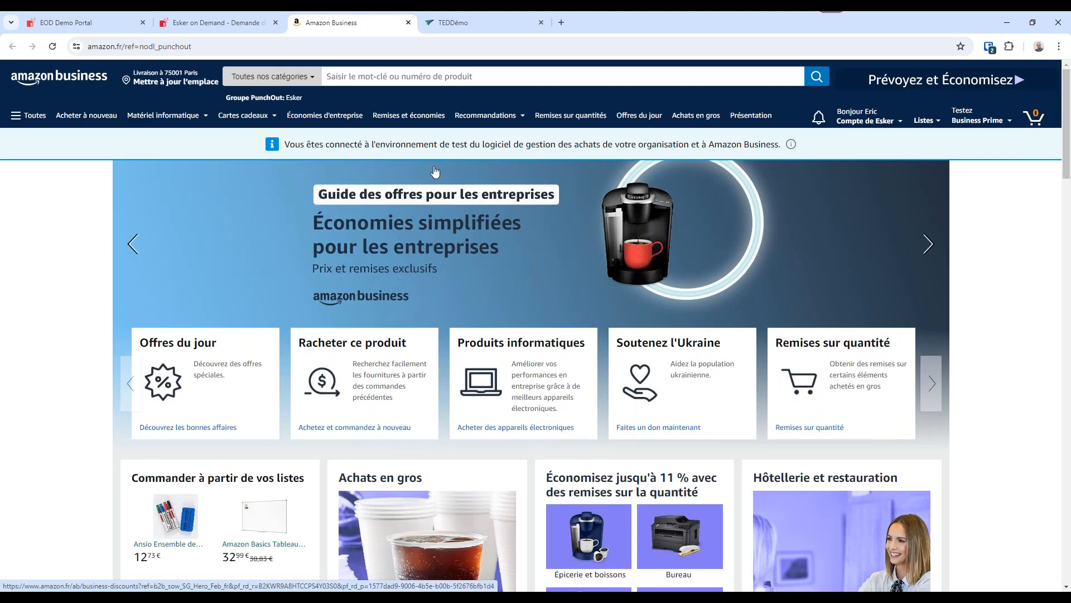
{"action": "left_click", "coordinate": [478, 83]}
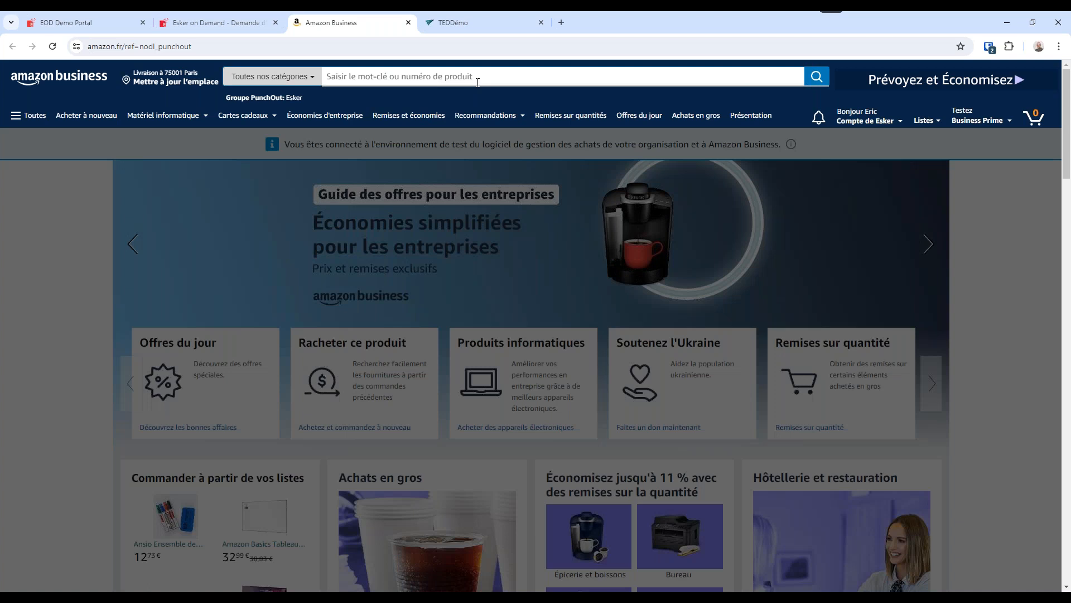
{"action": "type", "text": "bag"}
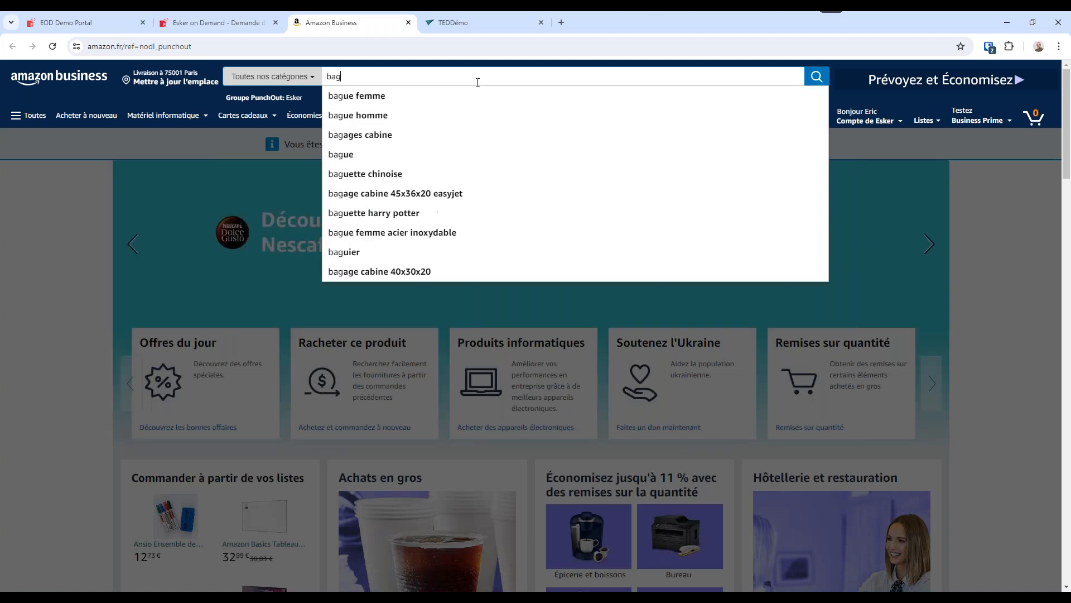
{"action": "type", "text": "ue arge"}
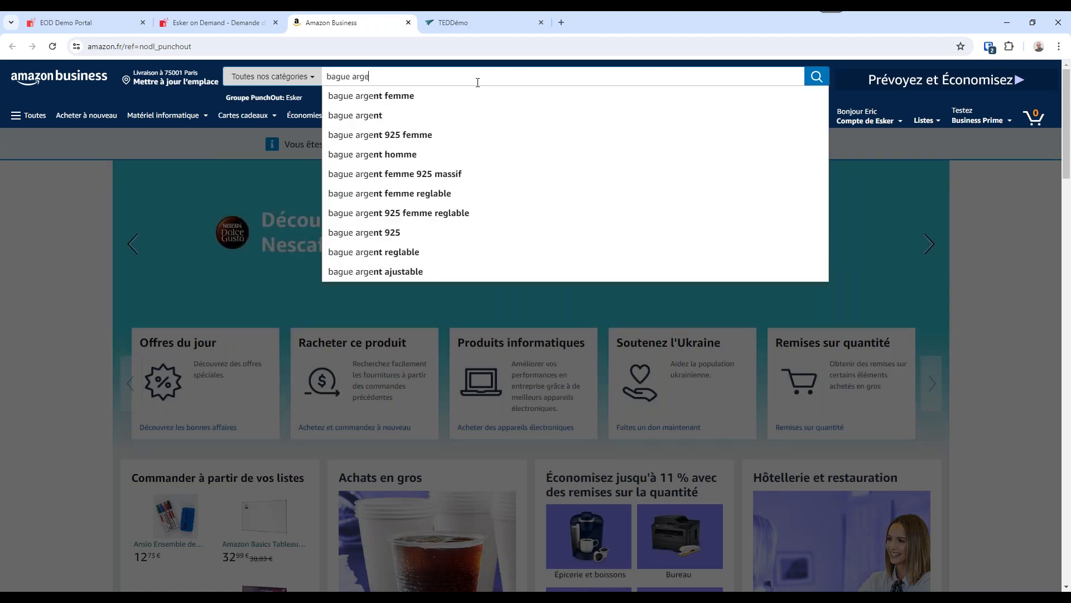
{"action": "type", "text": "nt femme"}
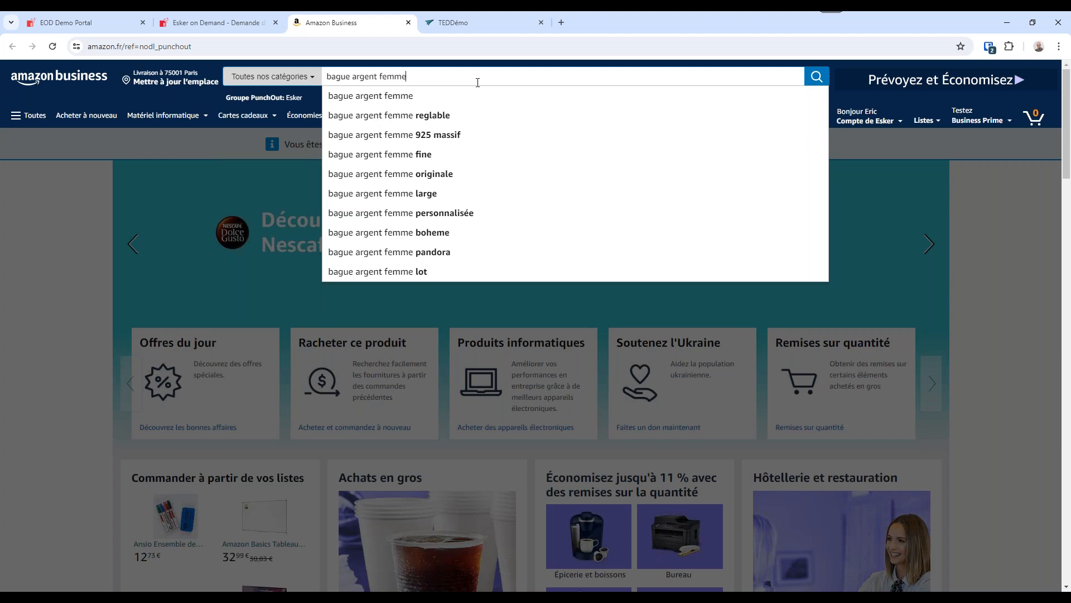
{"action": "key", "text": "Return"}
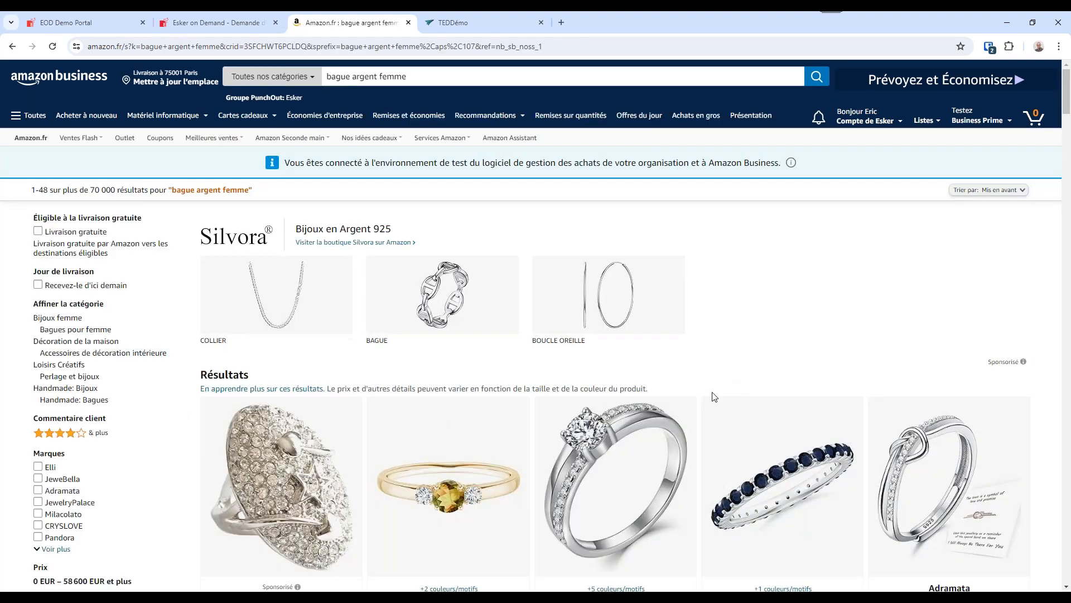
Add the YL Bague Femme Fiançailles ring in Zircon Blanc, size 52 (16.6), to the Amazon cart and submit the cart for approval.
{"action": "scroll", "coordinate": [713, 397], "scroll_direction": "down", "scroll_amount": 1}
{"action": "scroll", "coordinate": [713, 397], "scroll_direction": "down", "scroll_amount": 4}
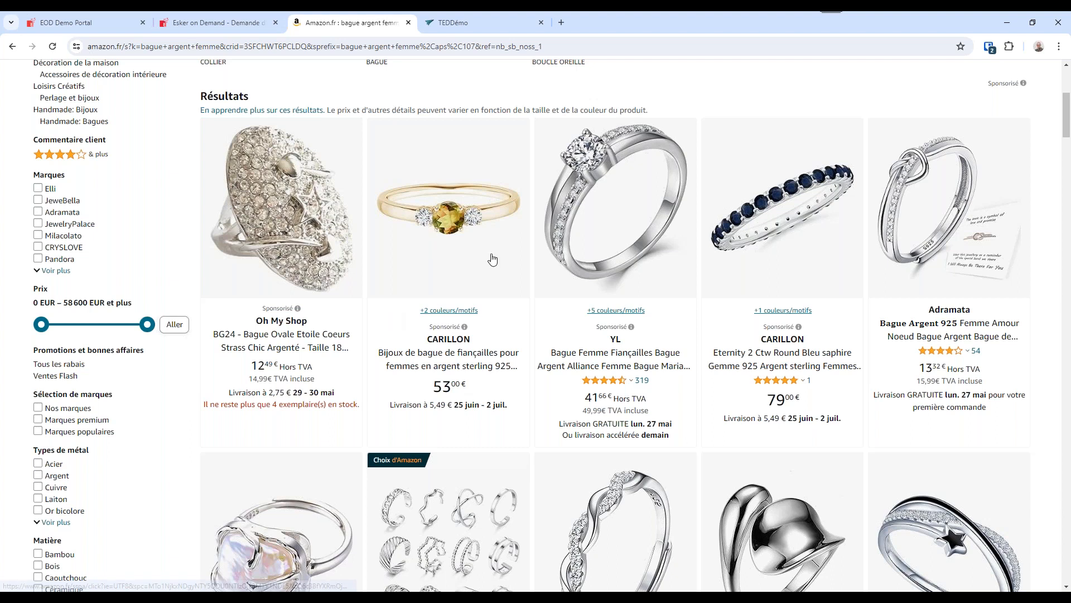
{"action": "left_click", "coordinate": [625, 246]}
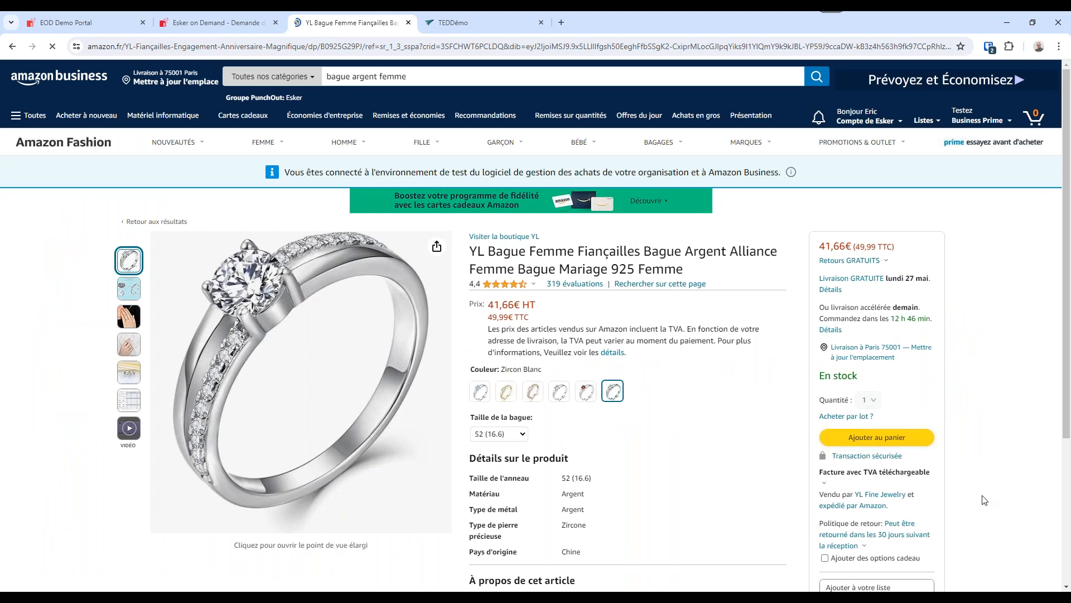
{"action": "left_click", "coordinate": [877, 437]}
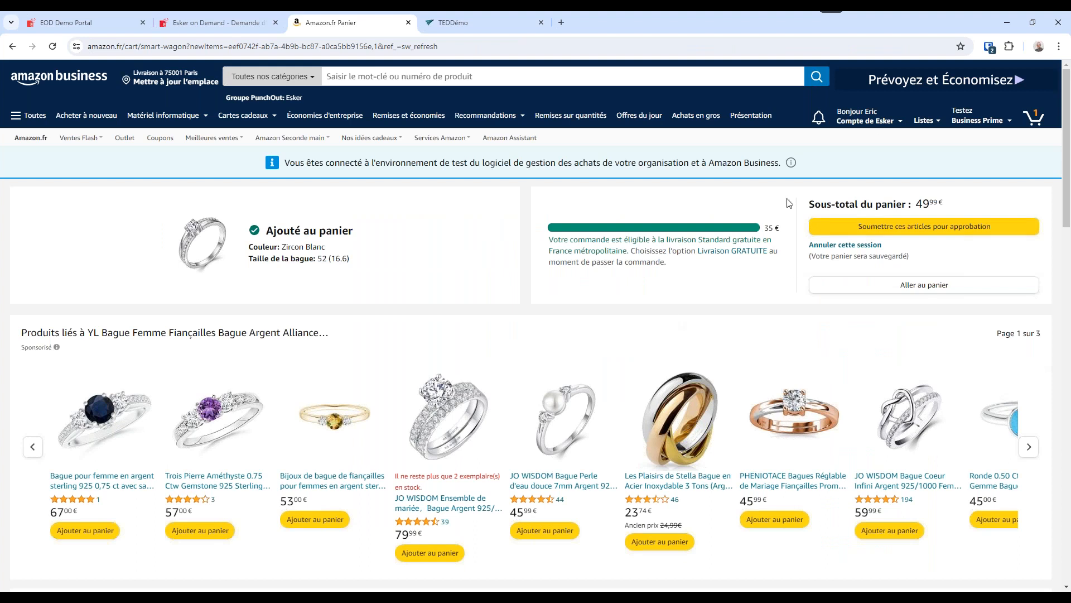
{"action": "left_click", "coordinate": [1034, 119]}
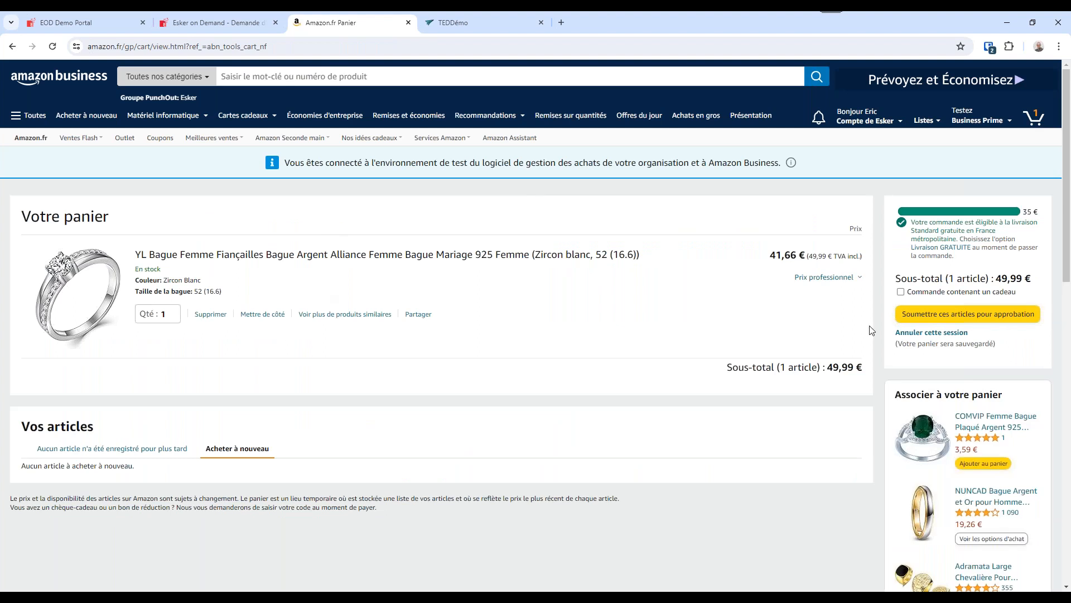
{"action": "left_click", "coordinate": [945, 316]}
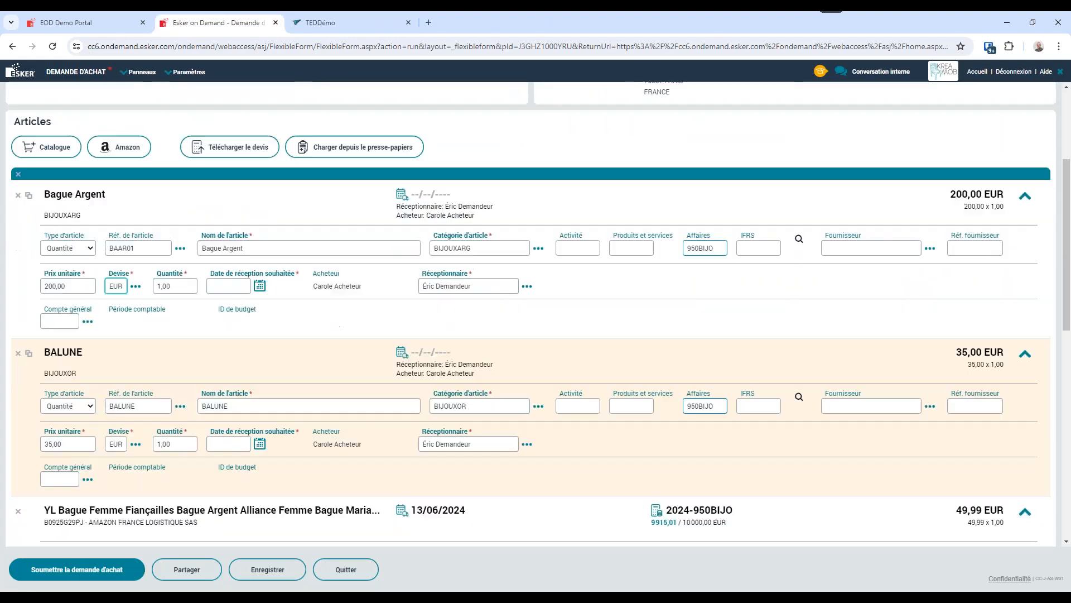
Assign the item category BIJOUXOR to the Amazon ring line of the purchase request.
{"action": "scroll", "coordinate": [204, 395], "scroll_direction": "down", "scroll_amount": 2}
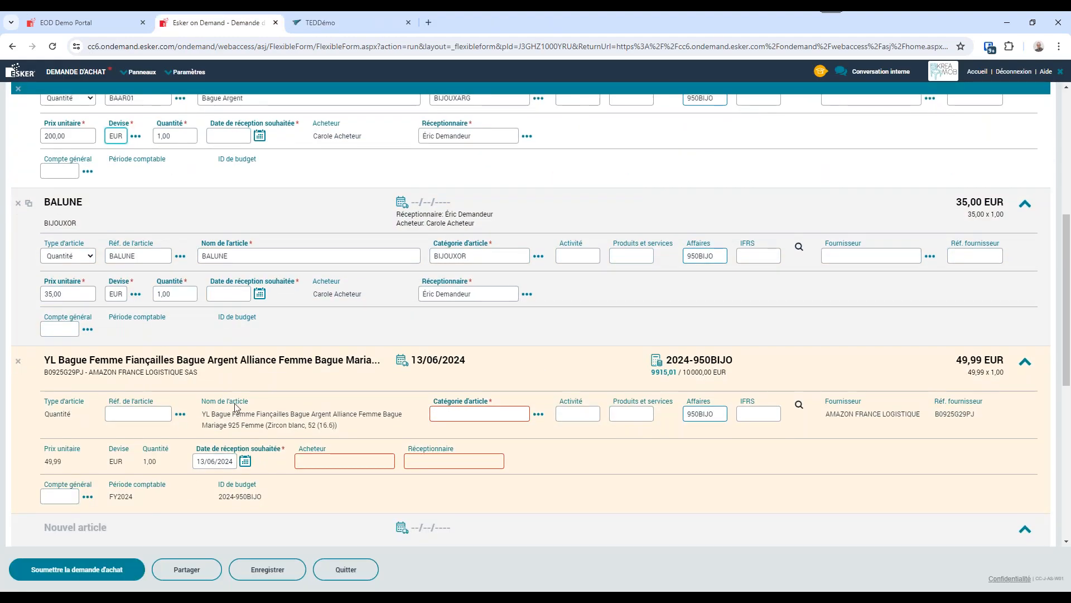
{"action": "left_click", "coordinate": [537, 415]}
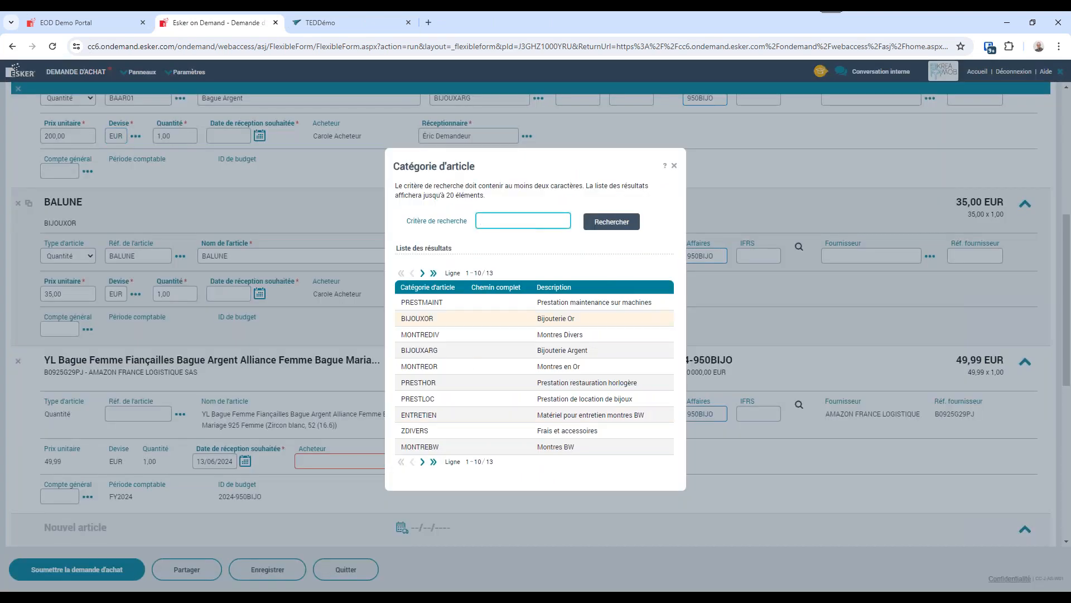
{"action": "left_click", "coordinate": [419, 323]}
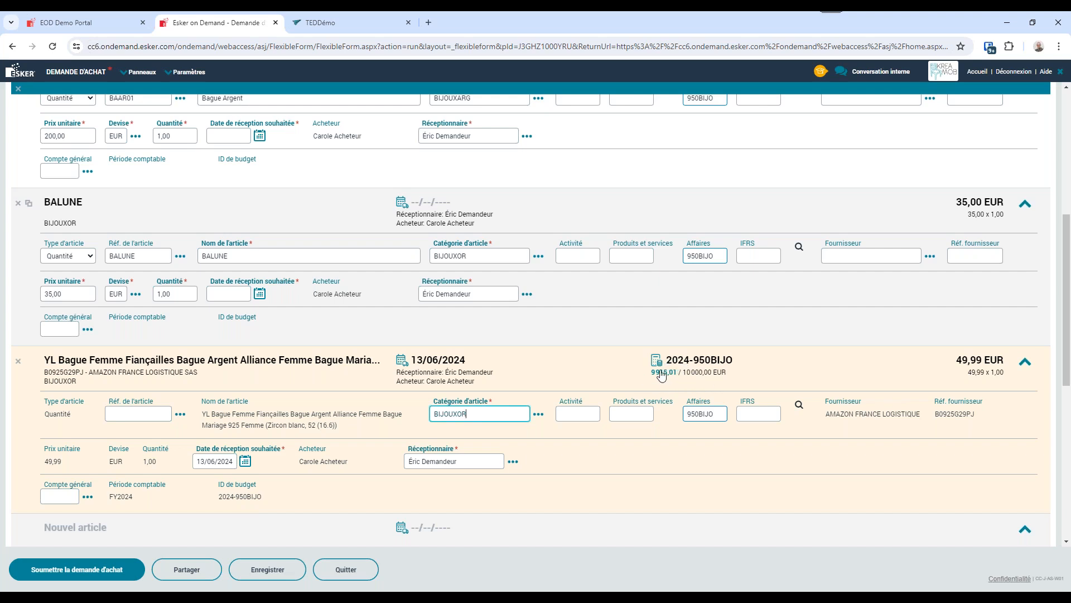
Set the desired reception date of the Bague Argent line to 15/06/2024.
{"action": "scroll", "coordinate": [540, 318], "scroll_direction": "up", "scroll_amount": 3}
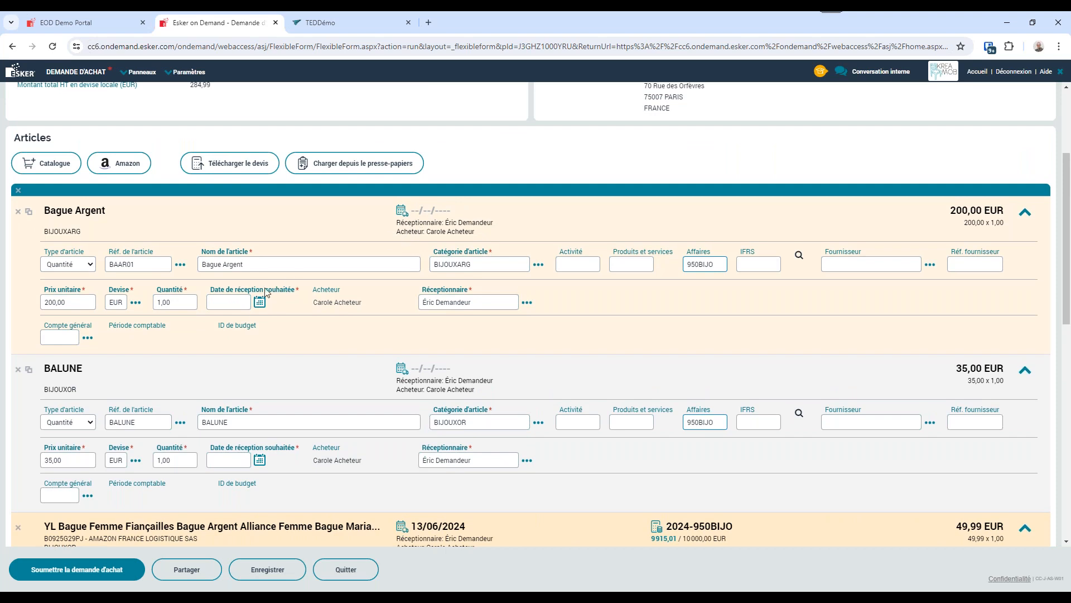
{"action": "left_click", "coordinate": [234, 303]}
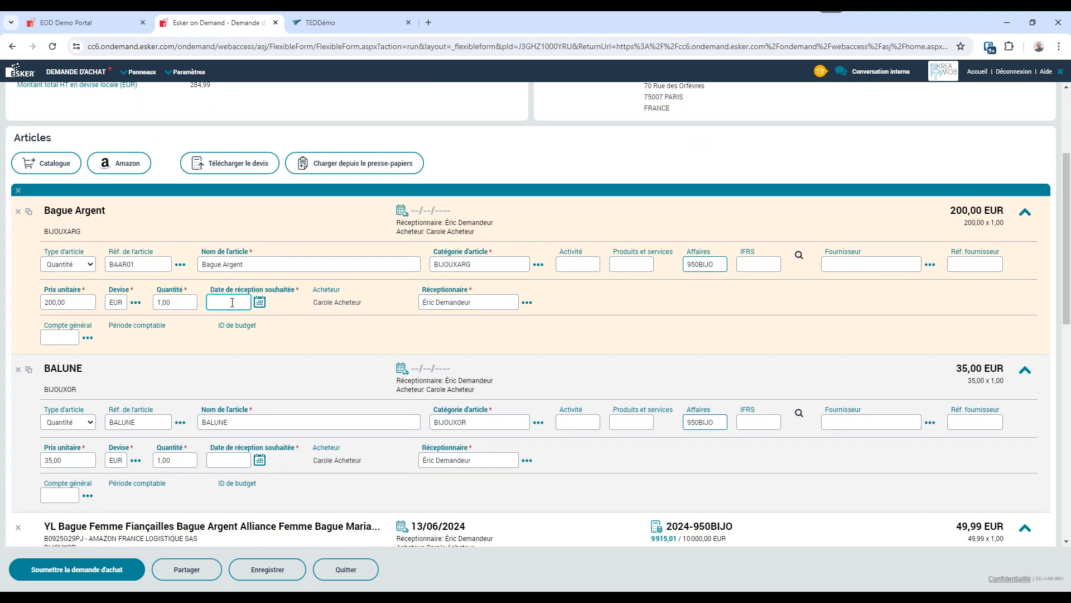
{"action": "type", "text": "15/06/2024"}
{"action": "key", "text": "Tab"}
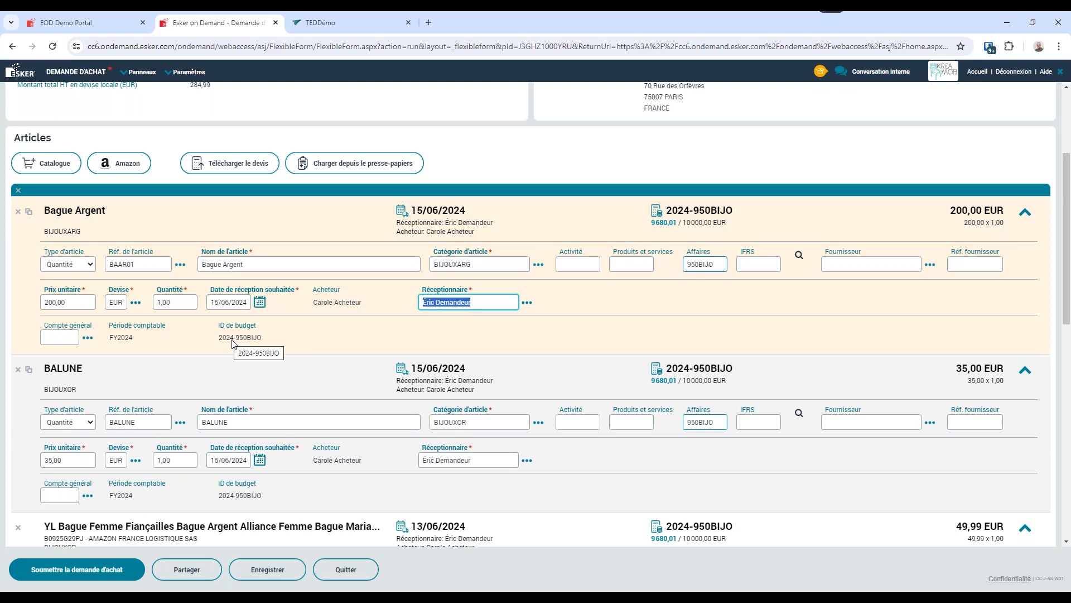
Review the article lines and workflow of the purchase request and submit it for approval.
{"action": "scroll", "coordinate": [318, 418], "scroll_direction": "down", "scroll_amount": 2}
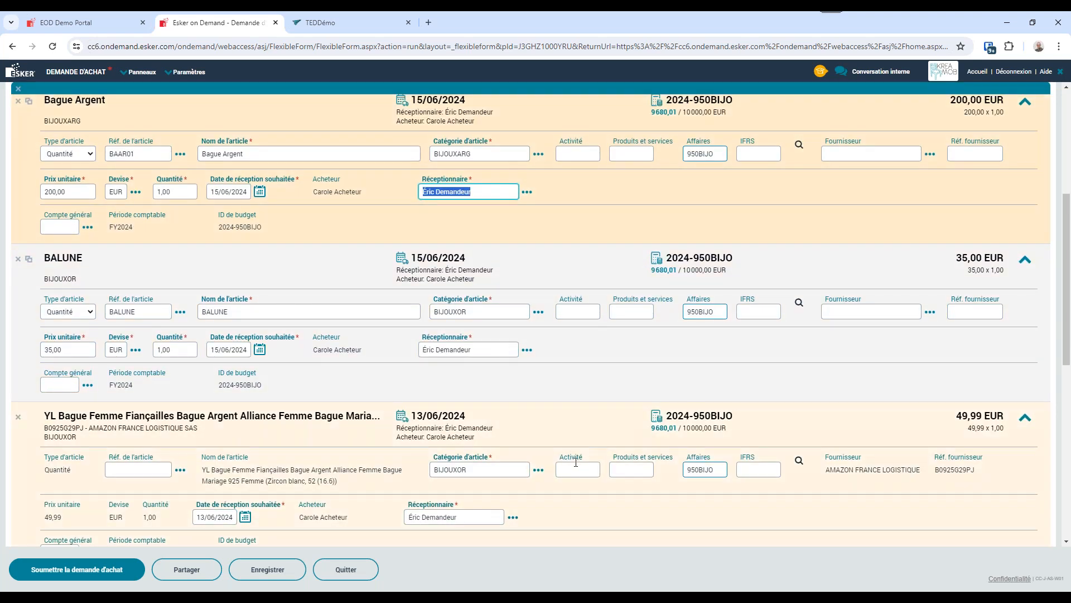
{"action": "scroll", "coordinate": [576, 462], "scroll_direction": "up", "scroll_amount": 2}
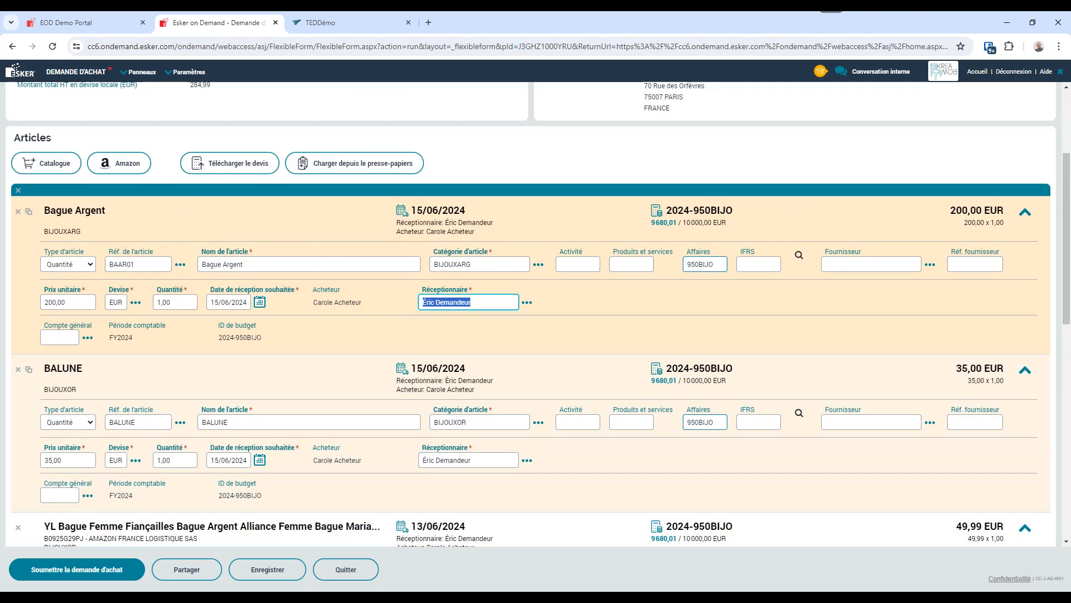
{"action": "scroll", "coordinate": [560, 466], "scroll_direction": "down", "scroll_amount": 2}
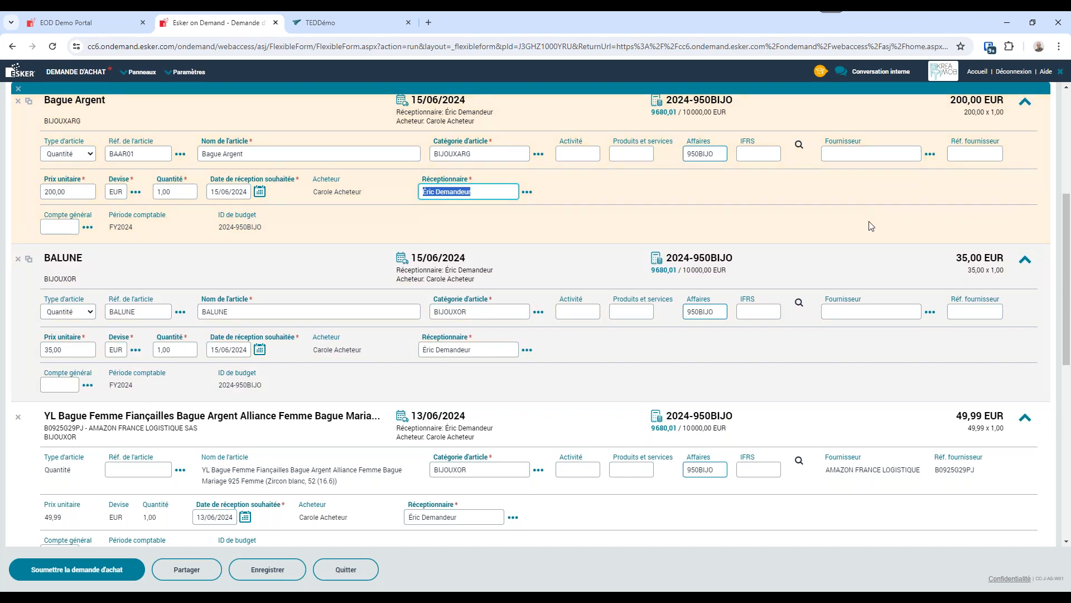
{"action": "scroll", "coordinate": [873, 234], "scroll_direction": "up", "scroll_amount": 2}
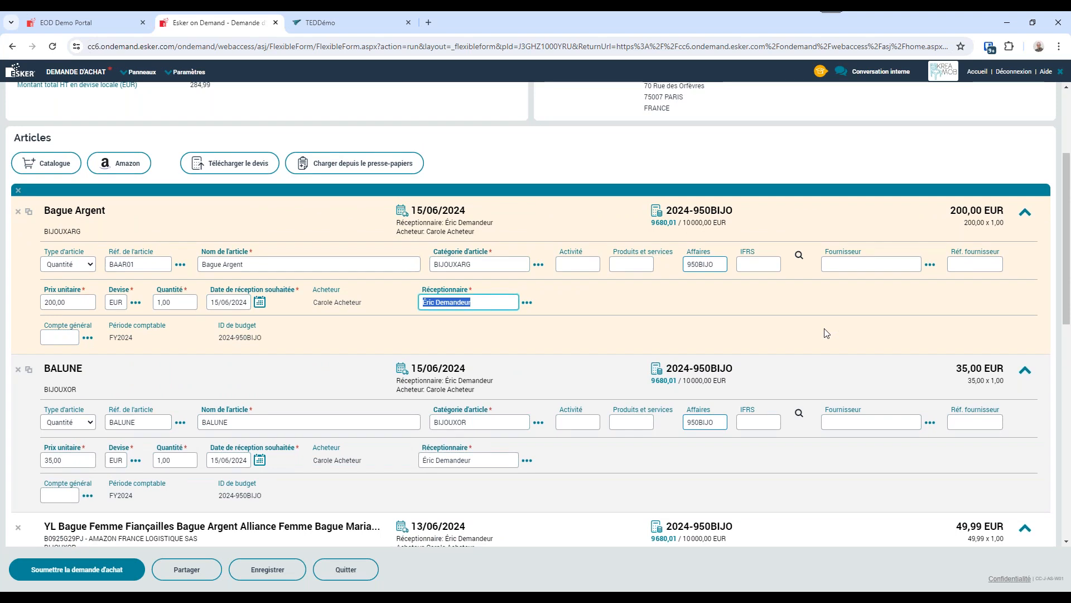
{"action": "scroll", "coordinate": [823, 331], "scroll_direction": "down", "scroll_amount": 4}
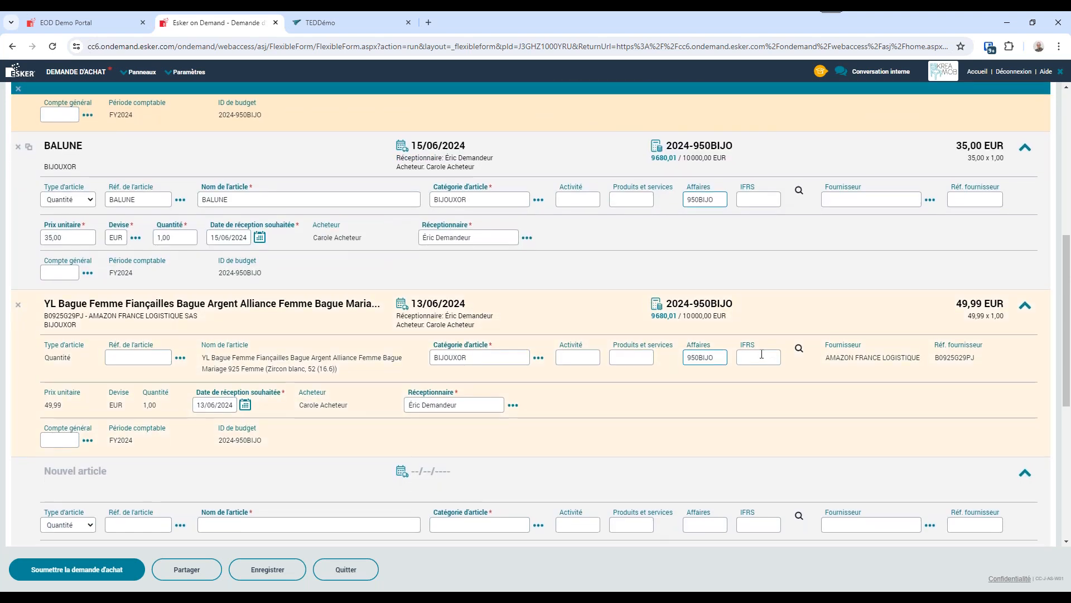
{"action": "scroll", "coordinate": [520, 415], "scroll_direction": "down", "scroll_amount": 6}
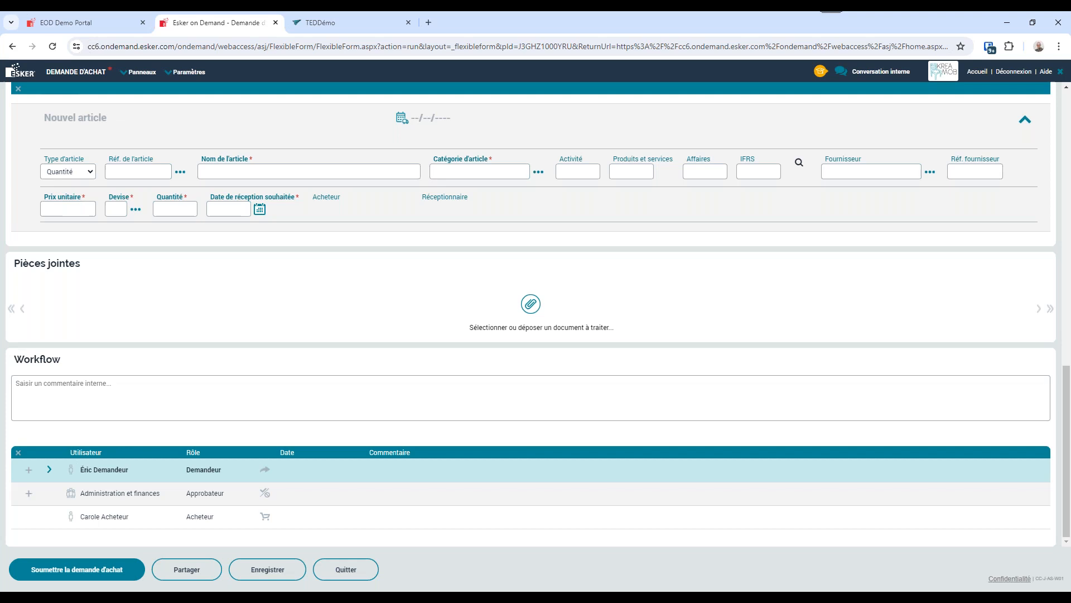
{"action": "left_click", "coordinate": [39, 575]}
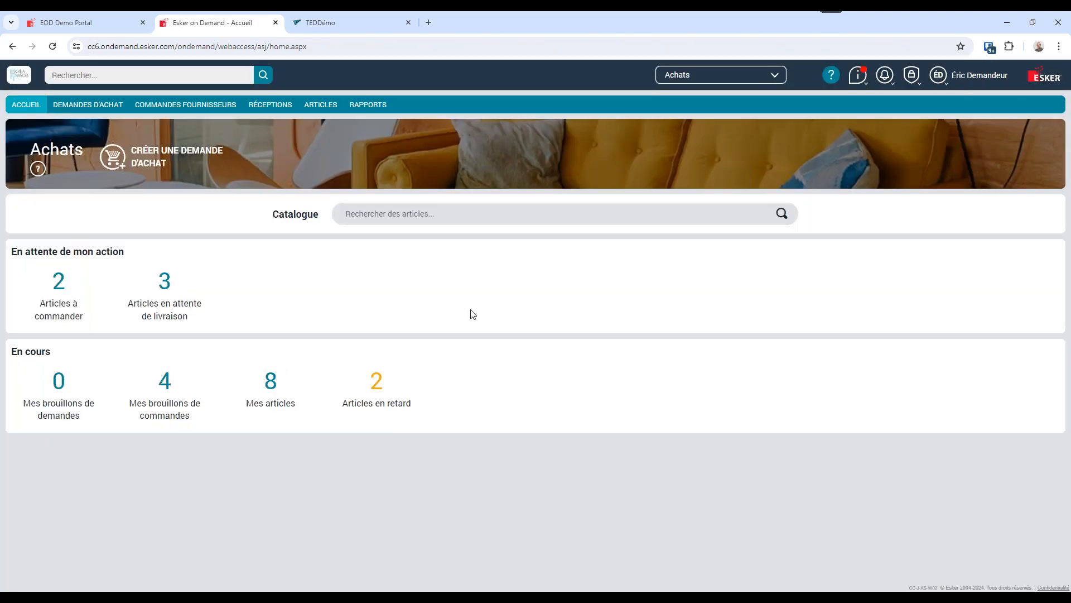
Connect as the CFO from the EOD Demo Portal and open the purchase request awaiting approval.
{"action": "left_click", "coordinate": [75, 25]}
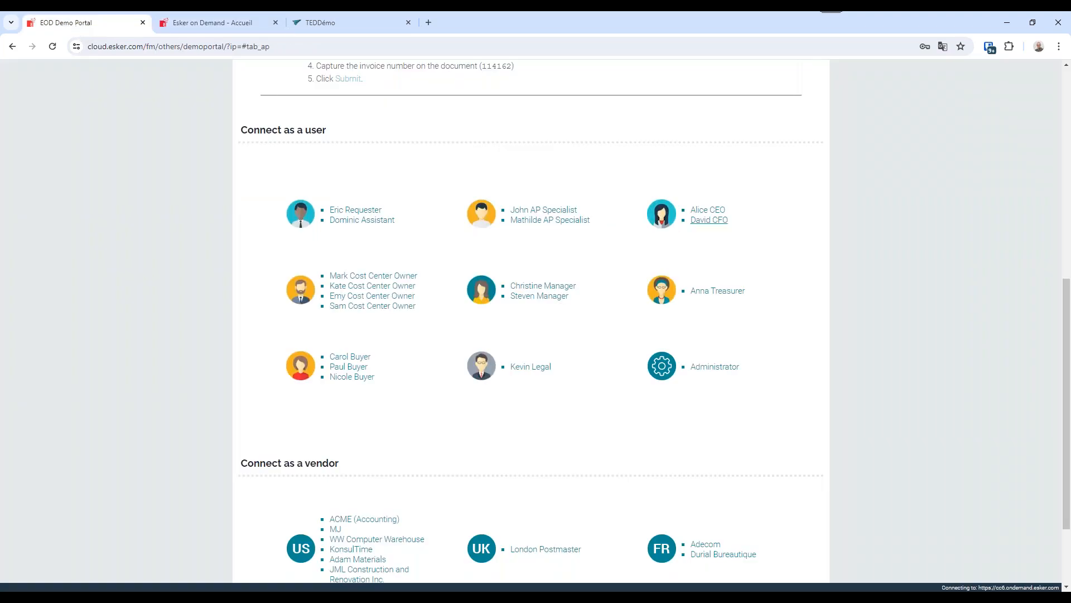
{"action": "left_click", "coordinate": [705, 222]}
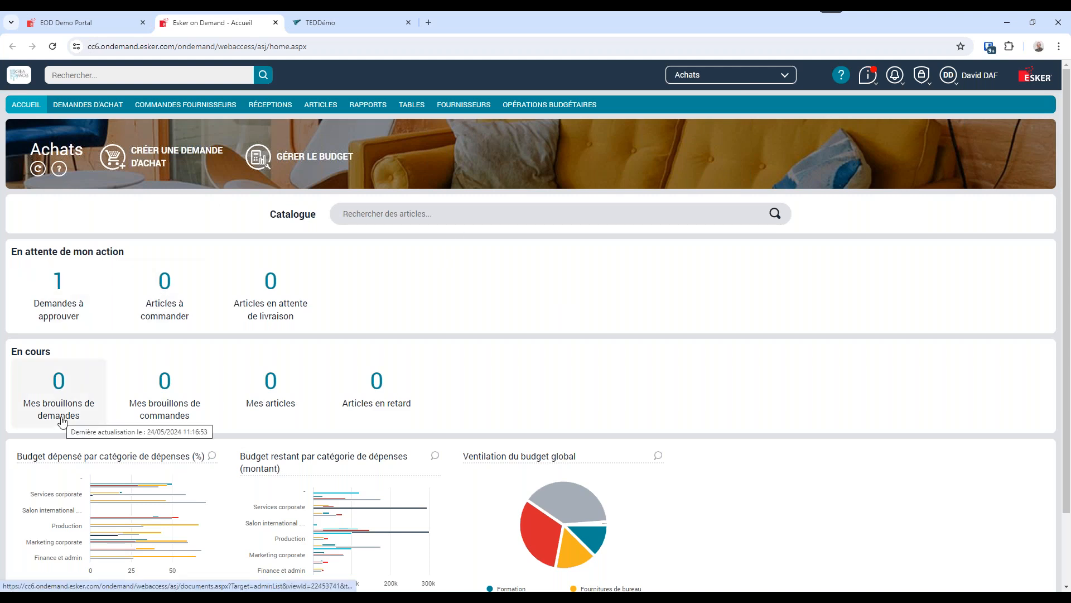
{"action": "left_click", "coordinate": [64, 295]}
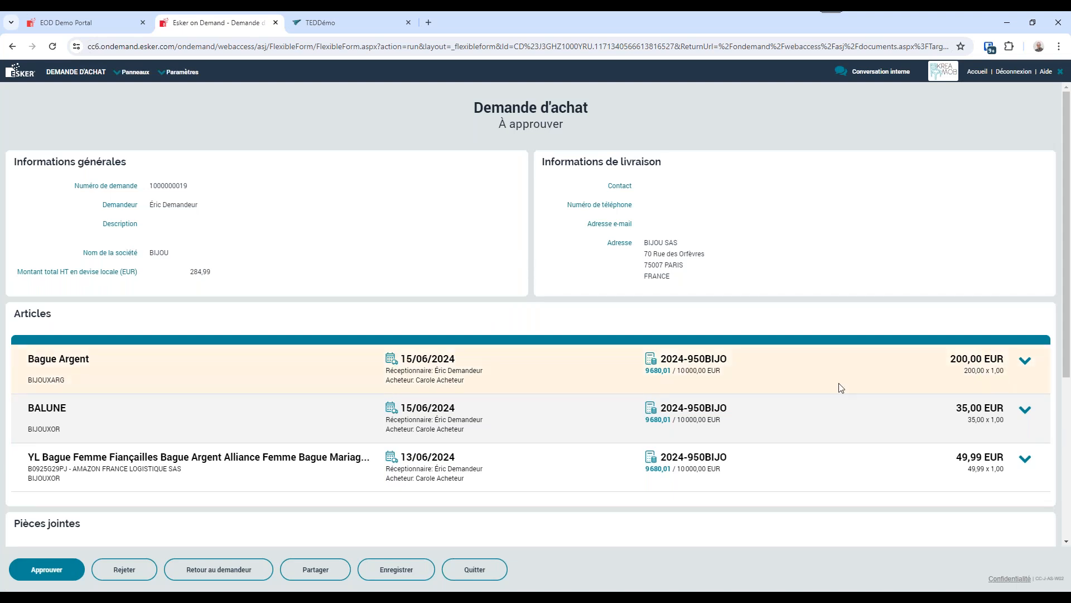
Expand the details of all three article lines, check the workflow and approve the purchase request.
{"action": "left_click", "coordinate": [1026, 360]}
{"action": "scroll", "coordinate": [603, 429], "scroll_direction": "down", "scroll_amount": 1}
{"action": "scroll", "coordinate": [603, 428], "scroll_direction": "down", "scroll_amount": 1}
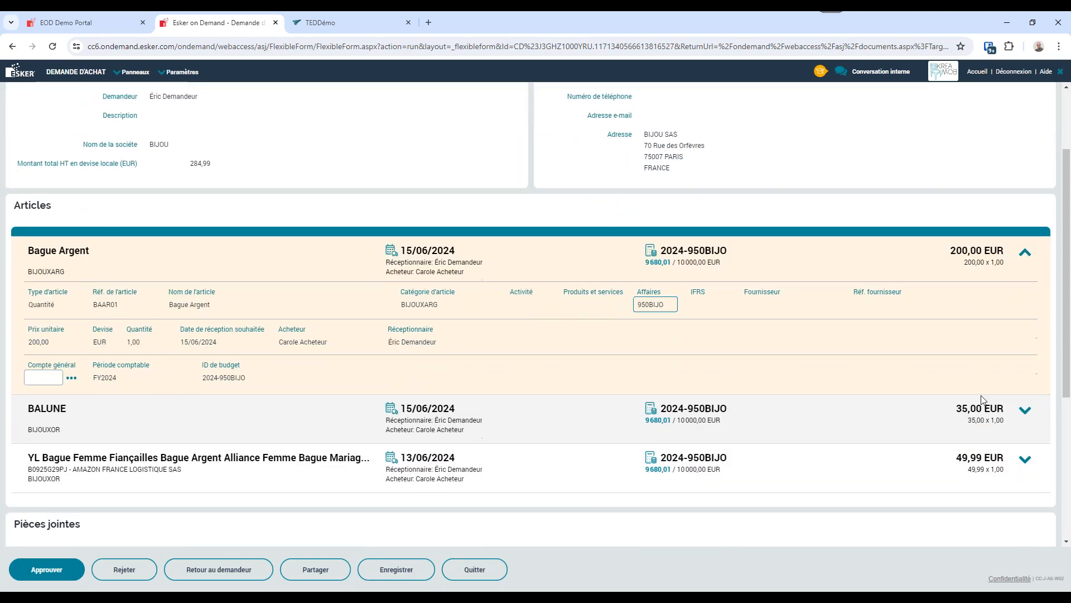
{"action": "left_click", "coordinate": [907, 416]}
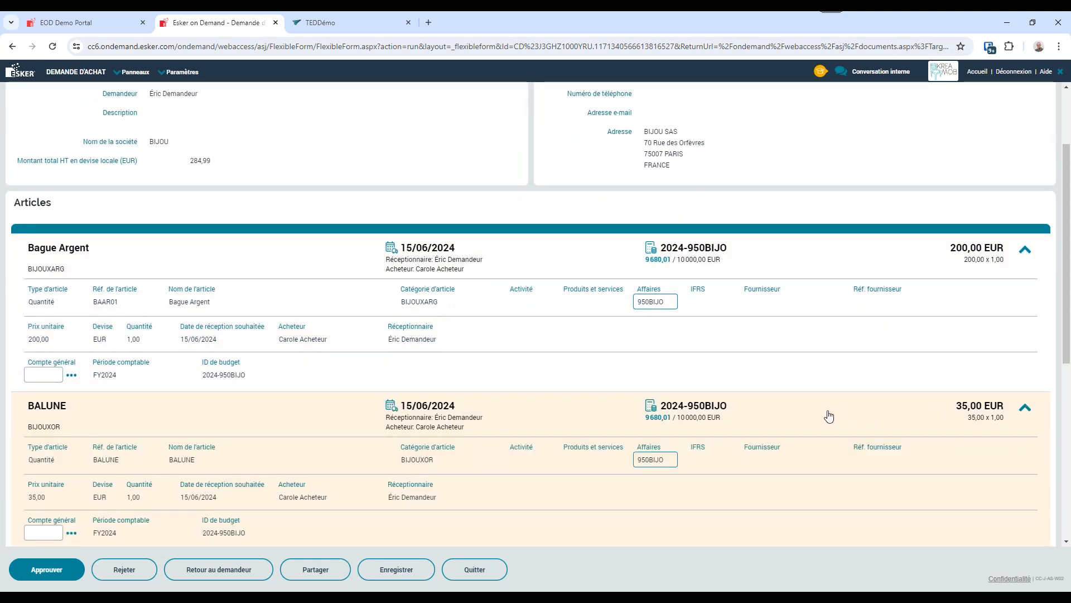
{"action": "scroll", "coordinate": [833, 416], "scroll_direction": "down", "scroll_amount": 3}
{"action": "left_click", "coordinate": [1023, 410]}
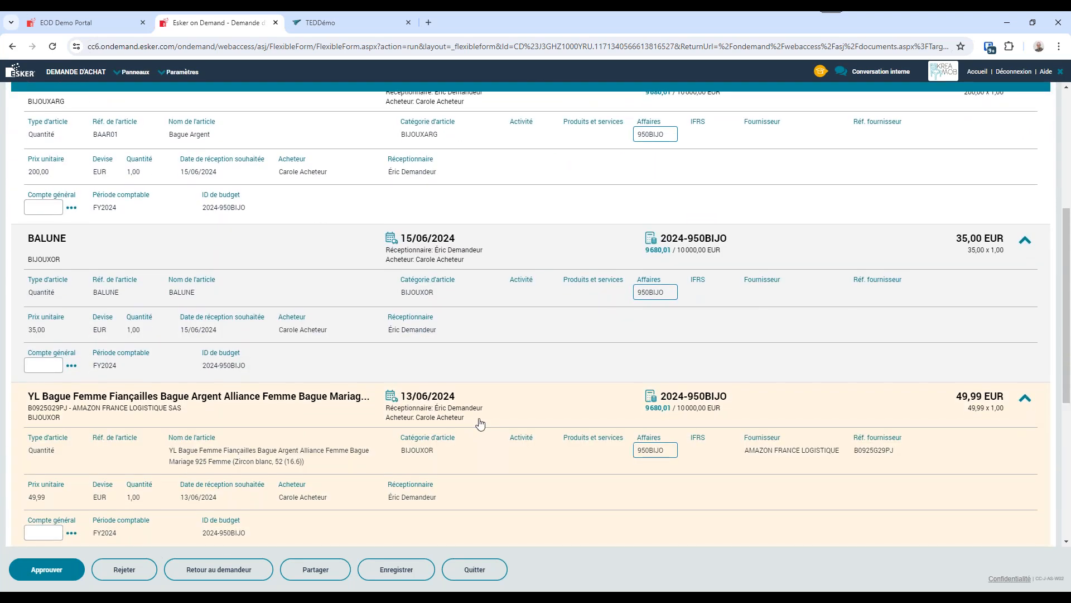
{"action": "scroll", "coordinate": [478, 433], "scroll_direction": "down", "scroll_amount": 6}
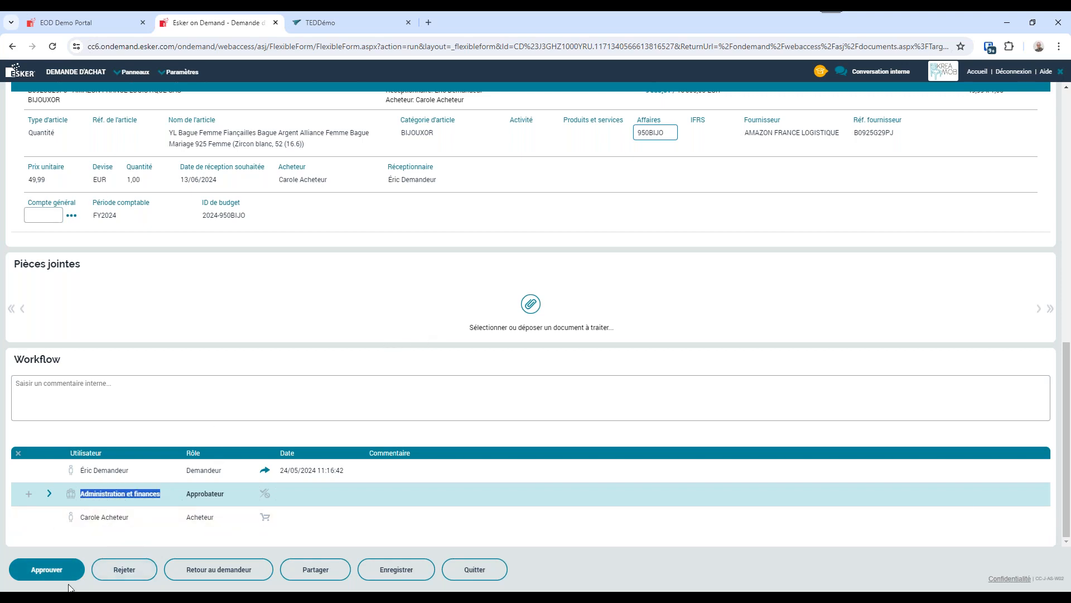
{"action": "left_click", "coordinate": [32, 574]}
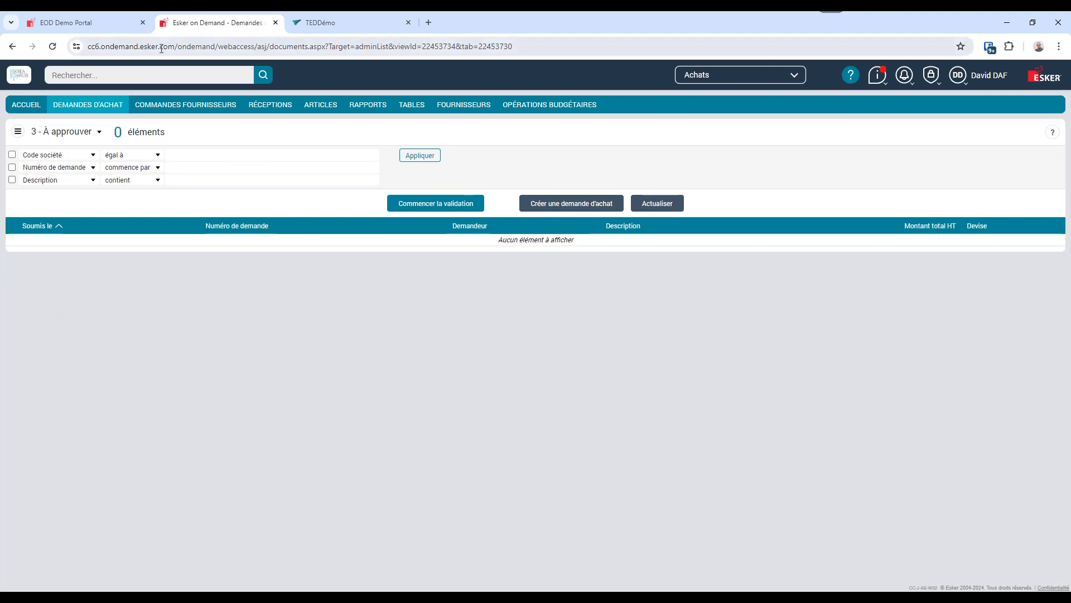
Connect as the first listed buyer from the EOD Demo Portal and open the list of articles to order.
{"action": "left_click", "coordinate": [76, 22]}
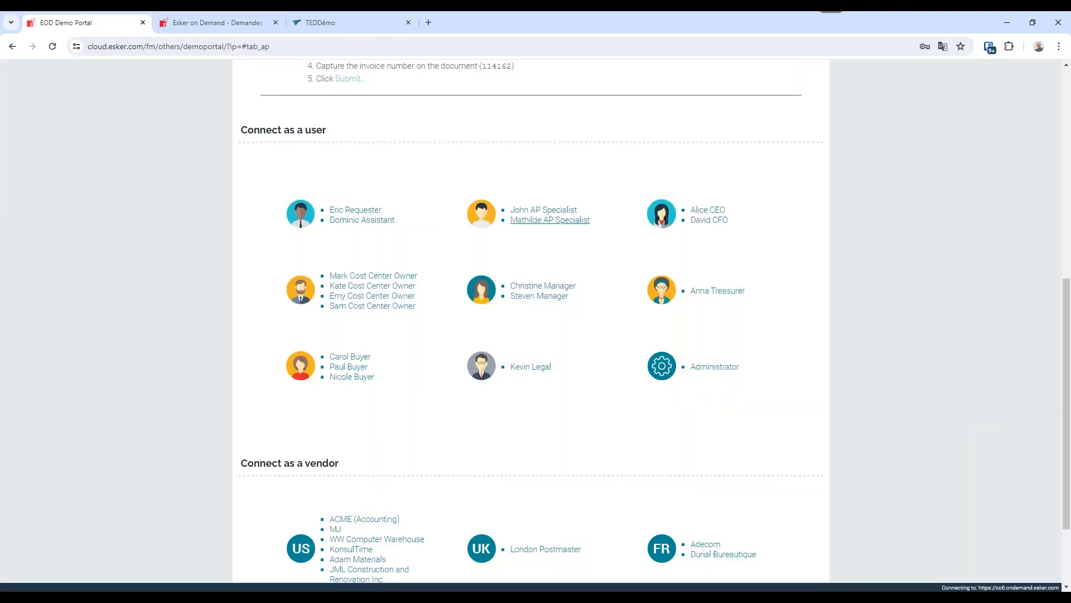
{"action": "left_click", "coordinate": [350, 357]}
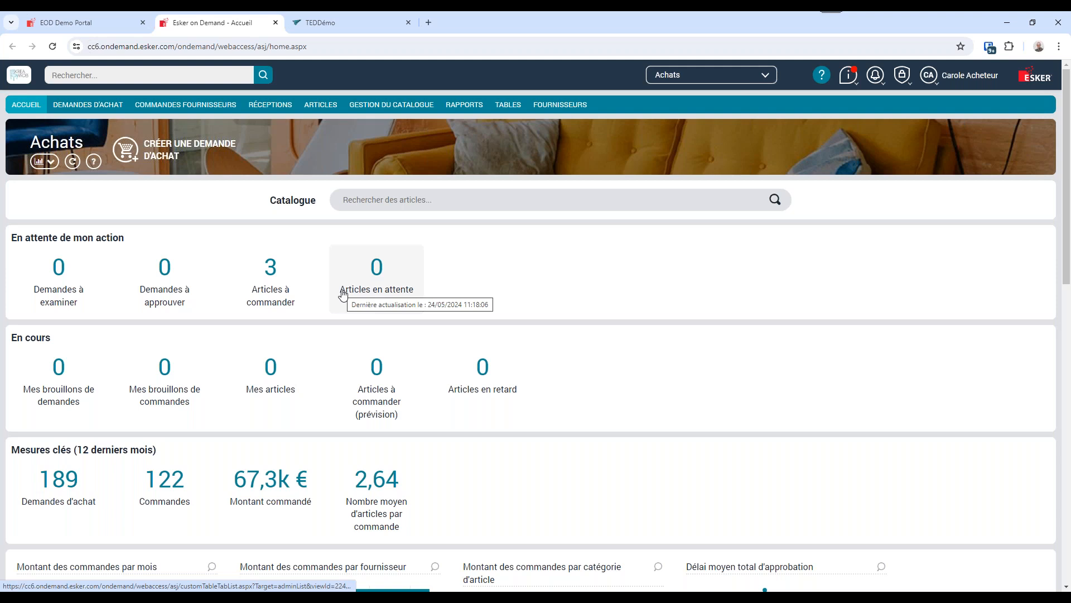
{"action": "left_click", "coordinate": [284, 290]}
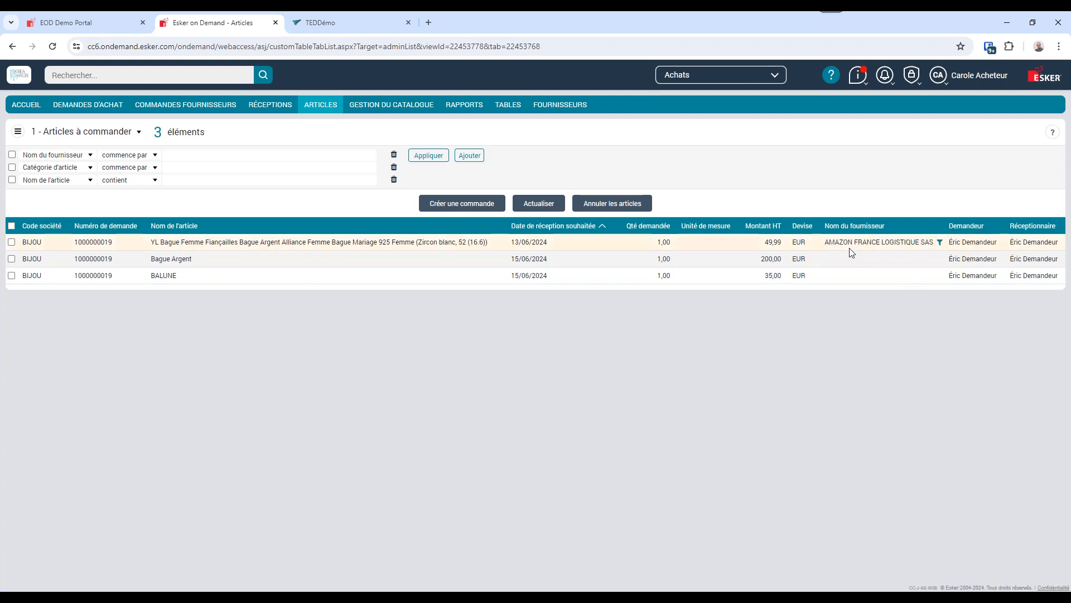
Create a supplier order from the Bague Argent article only.
{"action": "left_click", "coordinate": [11, 242]}
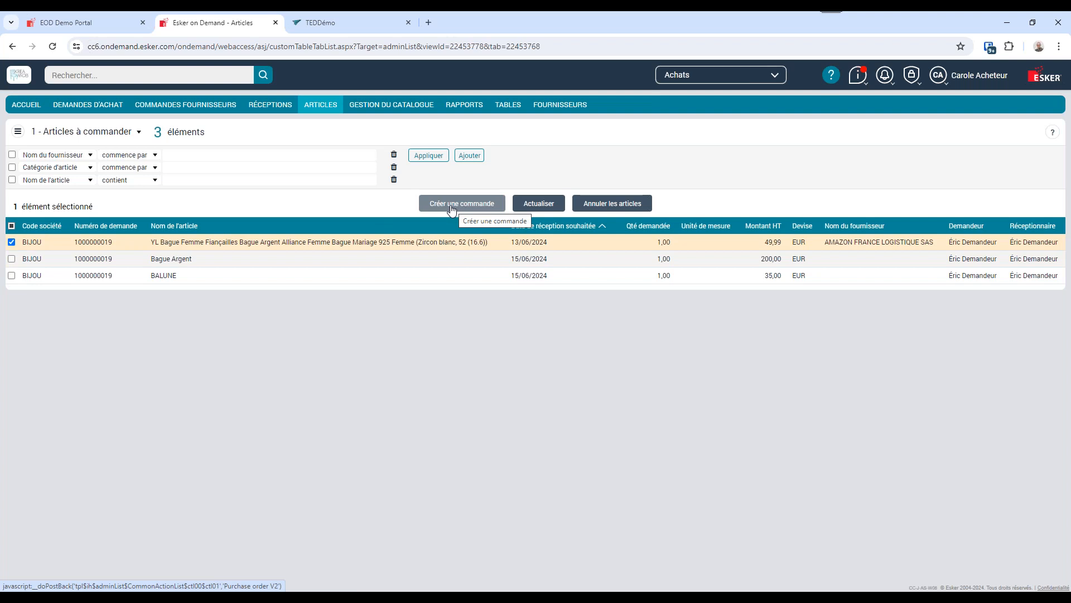
{"action": "left_click", "coordinate": [12, 242]}
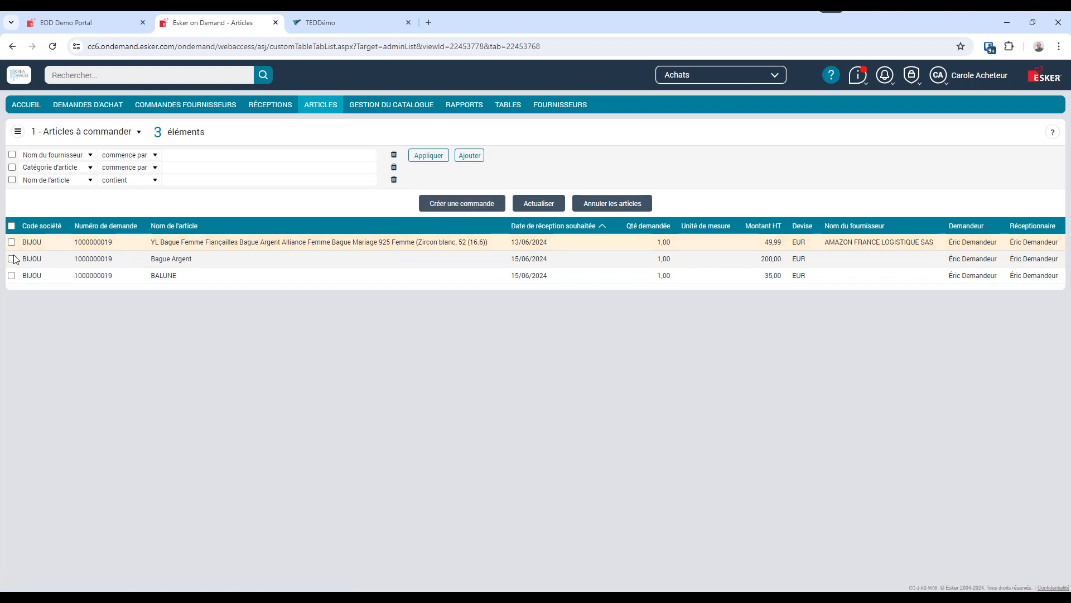
{"action": "left_click", "coordinate": [11, 259]}
{"action": "left_click", "coordinate": [12, 276]}
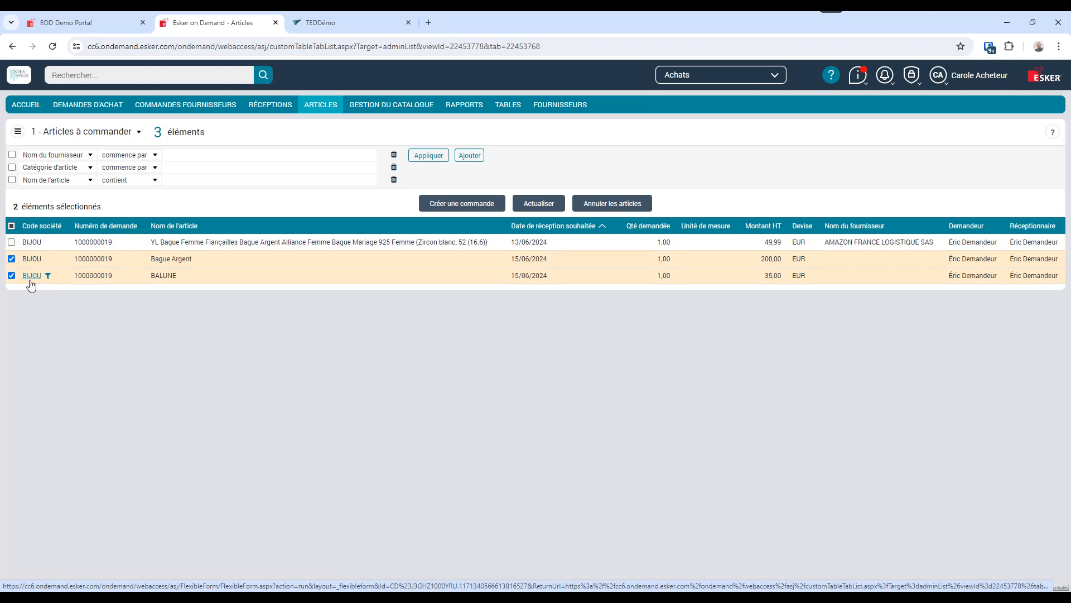
{"action": "left_click", "coordinate": [12, 276]}
{"action": "left_click", "coordinate": [454, 204]}
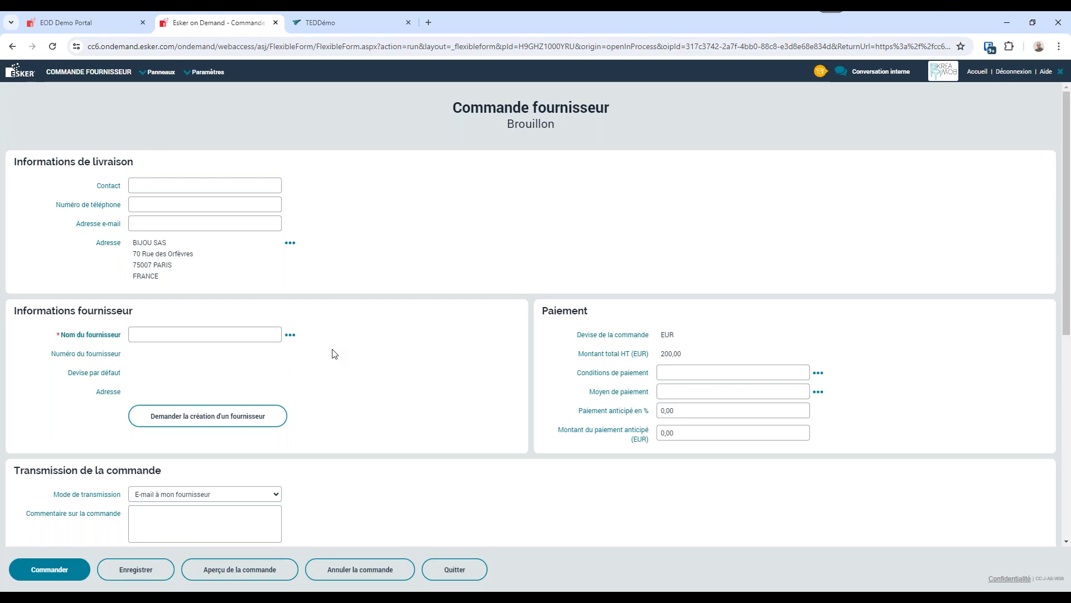
Set the supplier order's transmission mode to Manuel and try to place the order.
{"action": "scroll", "coordinate": [426, 383], "scroll_direction": "down", "scroll_amount": 3}
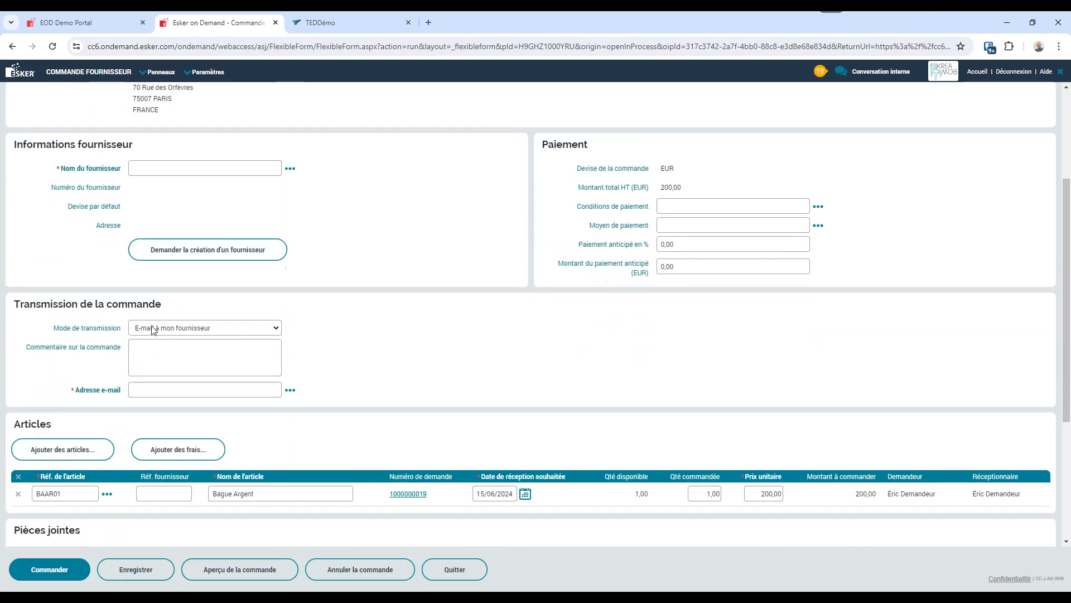
{"action": "left_click", "coordinate": [204, 328]}
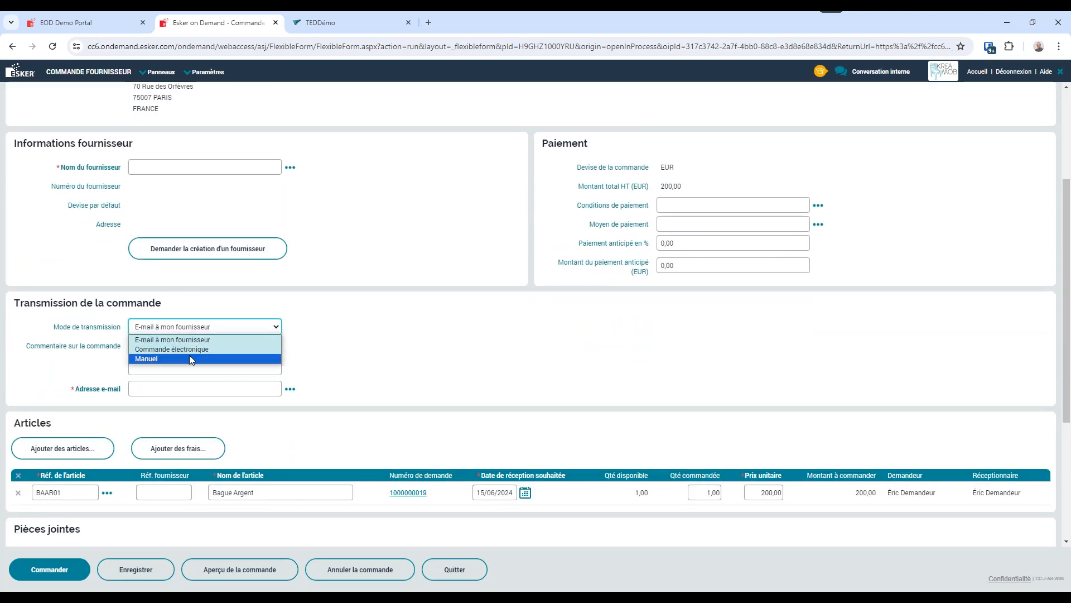
{"action": "left_click", "coordinate": [190, 354]}
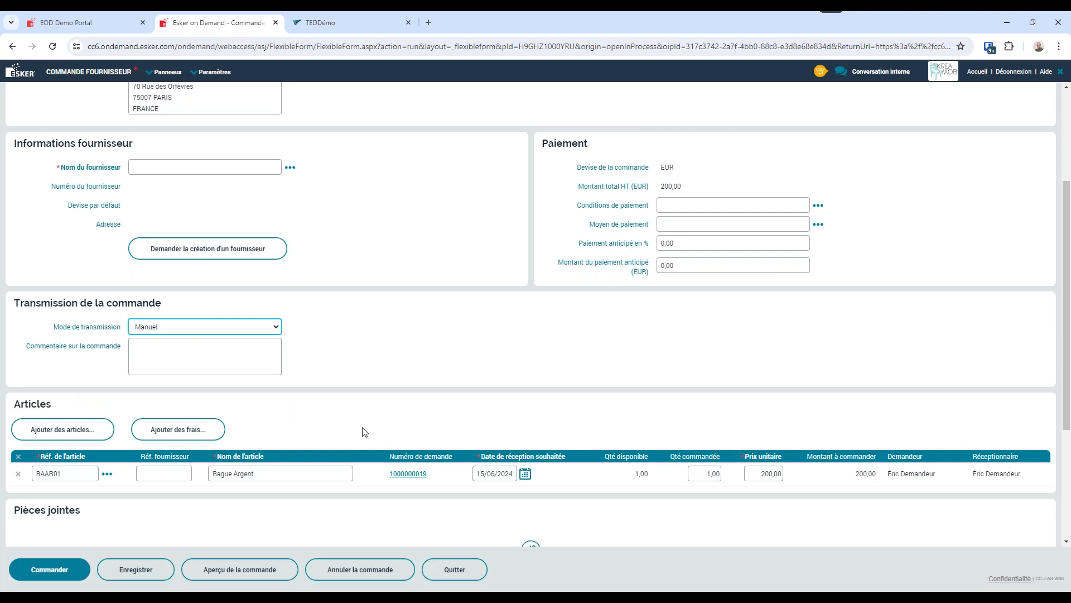
{"action": "scroll", "coordinate": [67, 480], "scroll_direction": "down", "scroll_amount": 1}
{"action": "scroll", "coordinate": [66, 480], "scroll_direction": "down", "scroll_amount": 2}
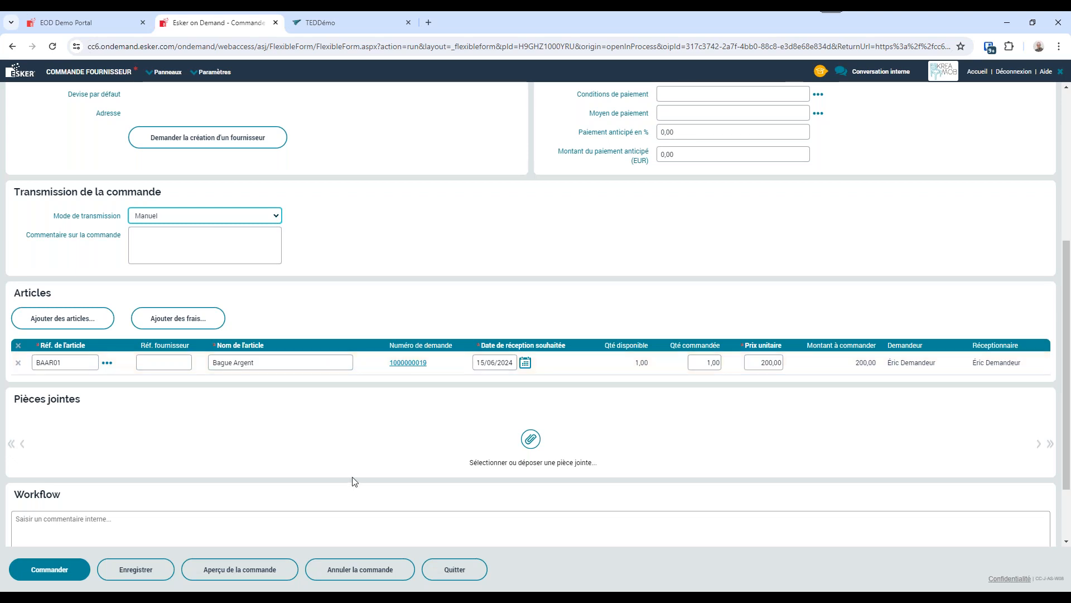
{"action": "scroll", "coordinate": [318, 480], "scroll_direction": "down", "scroll_amount": 2}
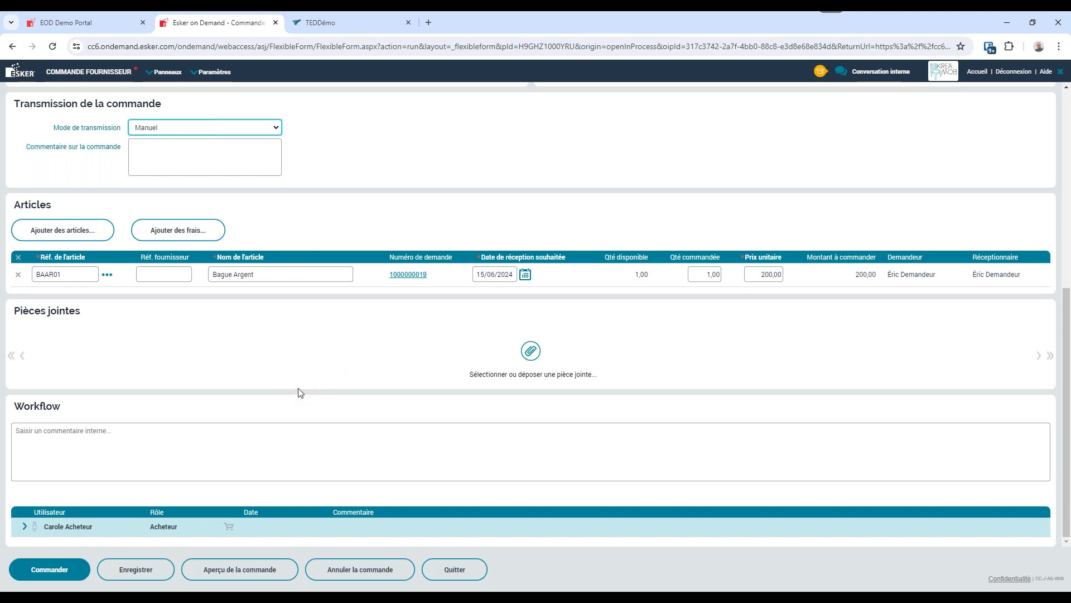
{"action": "left_click", "coordinate": [49, 575]}
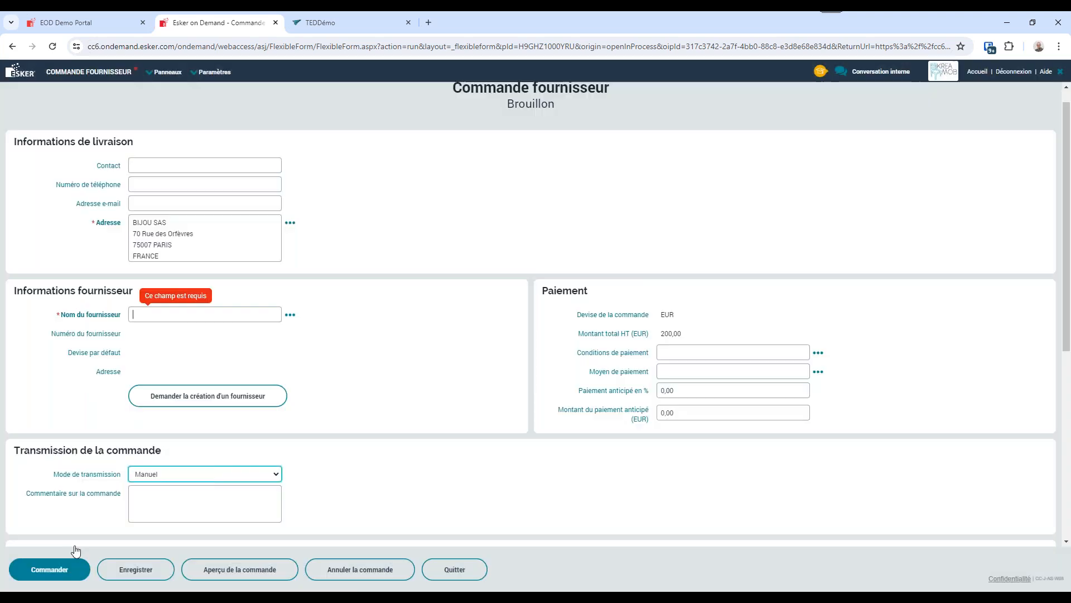
Choose Billot as the order's supplier and set the transmission mode to E-mail à mon fournisseur.
{"action": "left_click", "coordinate": [290, 316]}
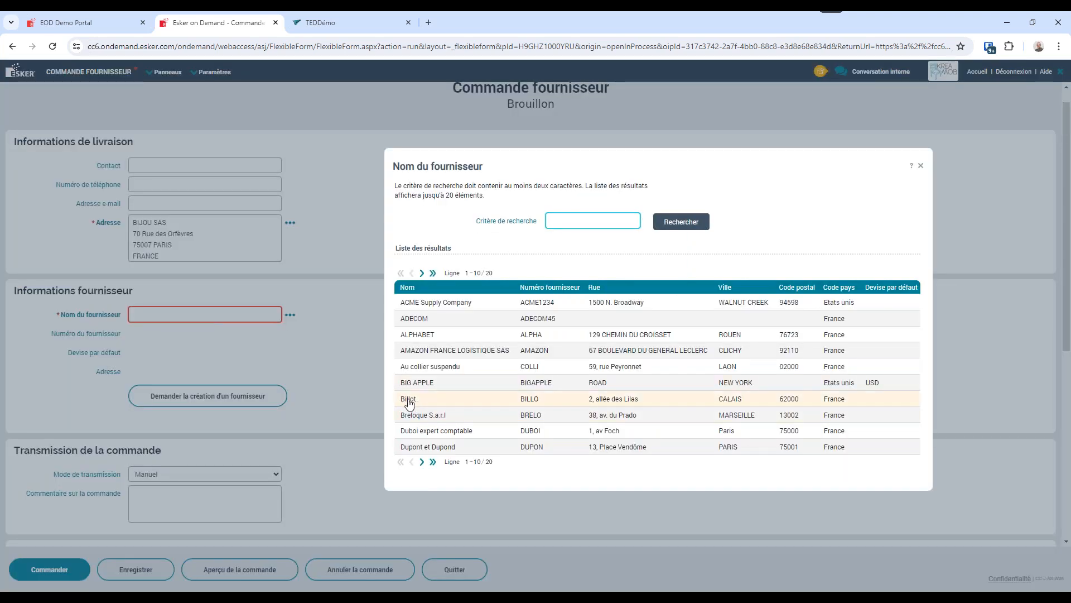
{"action": "left_click", "coordinate": [409, 400]}
{"action": "scroll", "coordinate": [413, 402], "scroll_direction": "down", "scroll_amount": 4}
{"action": "scroll", "coordinate": [148, 533], "scroll_direction": "down", "scroll_amount": 2}
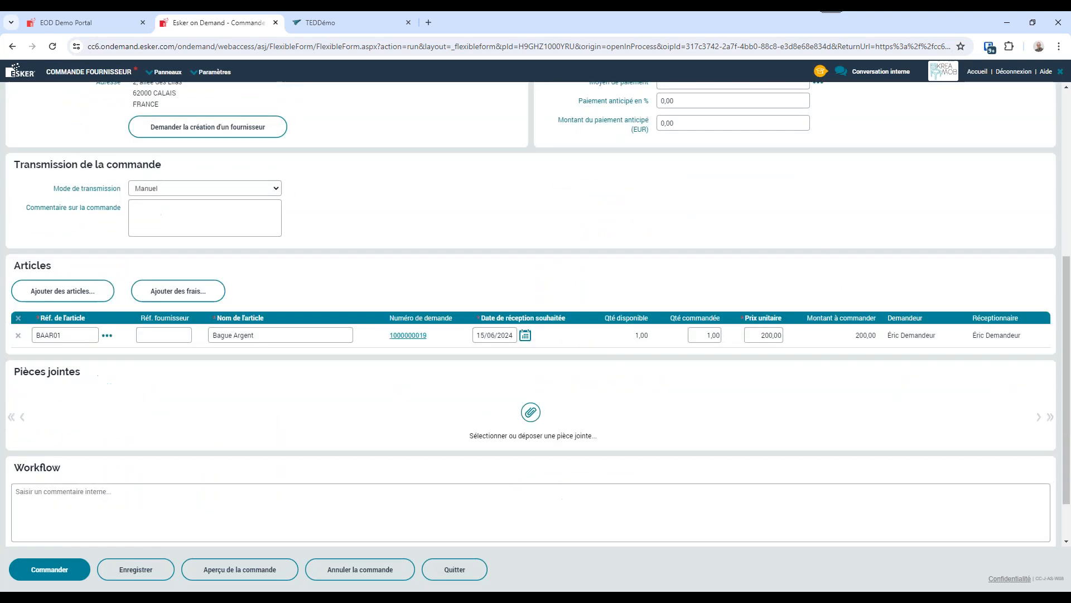
{"action": "left_click", "coordinate": [206, 148]}
{"action": "left_click", "coordinate": [203, 162]}
{"action": "left_click", "coordinate": [206, 148]}
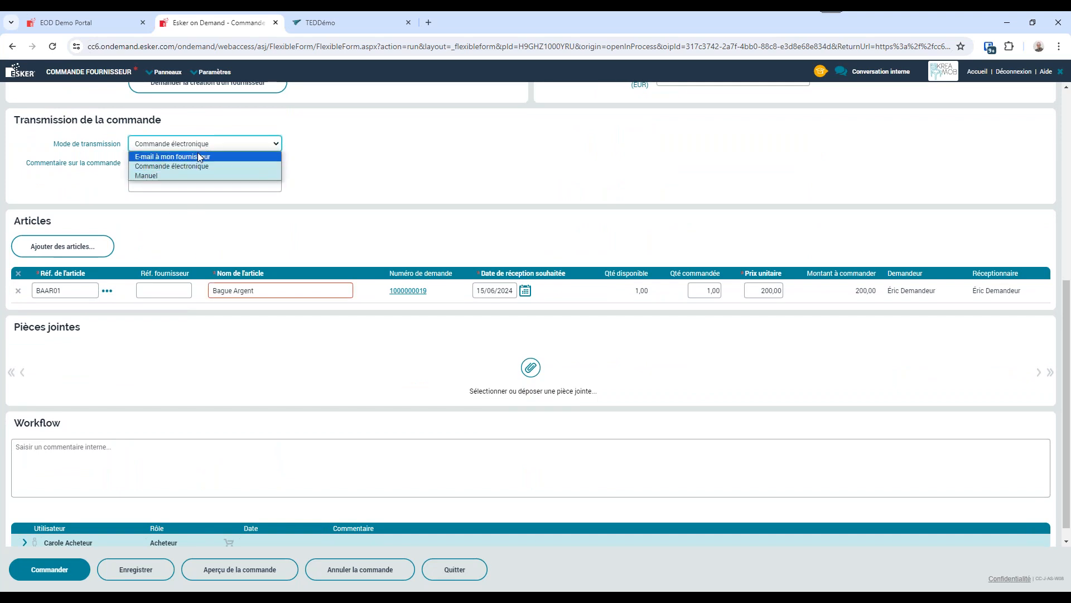
{"action": "left_click", "coordinate": [184, 162]}
{"action": "double_click", "coordinate": [162, 206]}
{"action": "triple_click", "coordinate": [135, 206]}
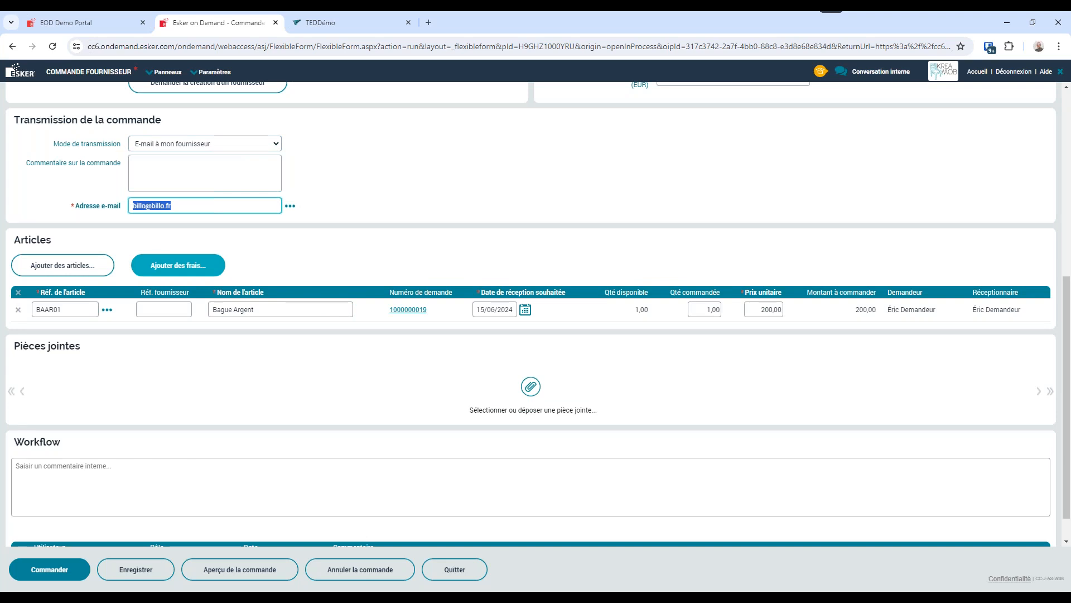
Place the supplier order and acknowledge the order creation message.
{"action": "left_click", "coordinate": [50, 572]}
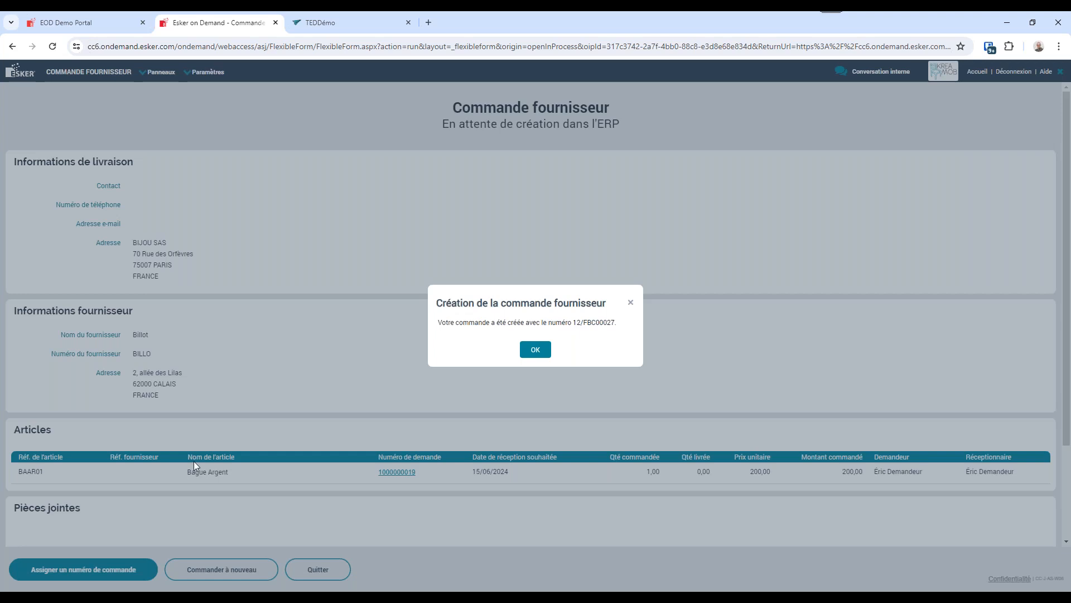
{"action": "left_click_drag", "start_coordinate": [616, 327], "coordinate": [574, 326]}
{"action": "left_click", "coordinate": [536, 350]}
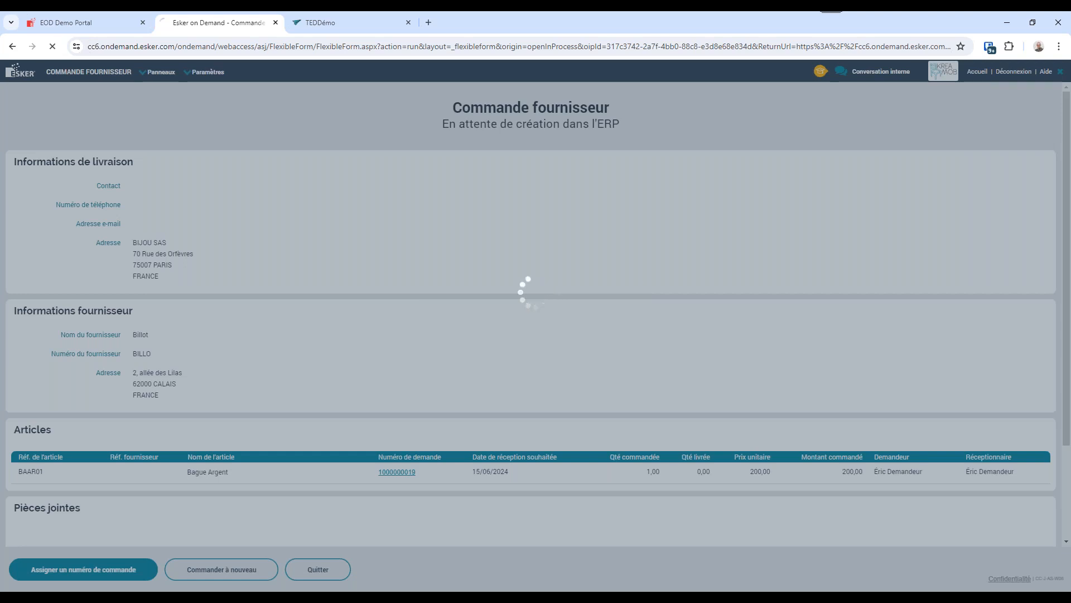
{"action": "left_click", "coordinate": [472, 595]}
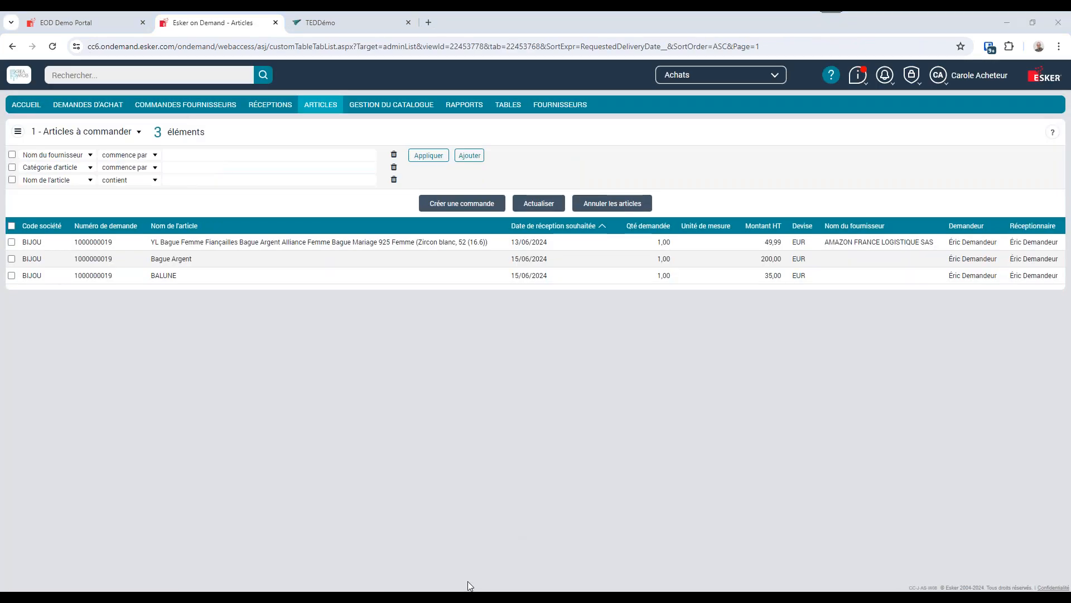
In Sage 100, refresh the Bon de commande list, inspect the Billot order for 200,00, and return to Esker.
{"action": "left_click", "coordinate": [150, 202]}
{"action": "left_click", "coordinate": [157, 191]}
{"action": "double_click", "coordinate": [350, 310]}
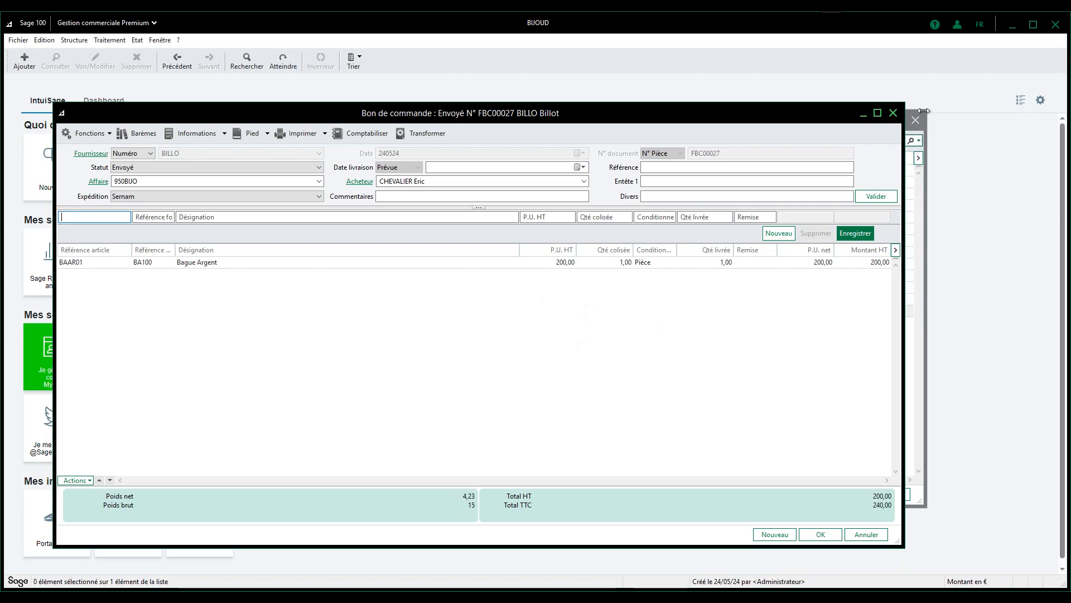
{"action": "left_click", "coordinate": [897, 116]}
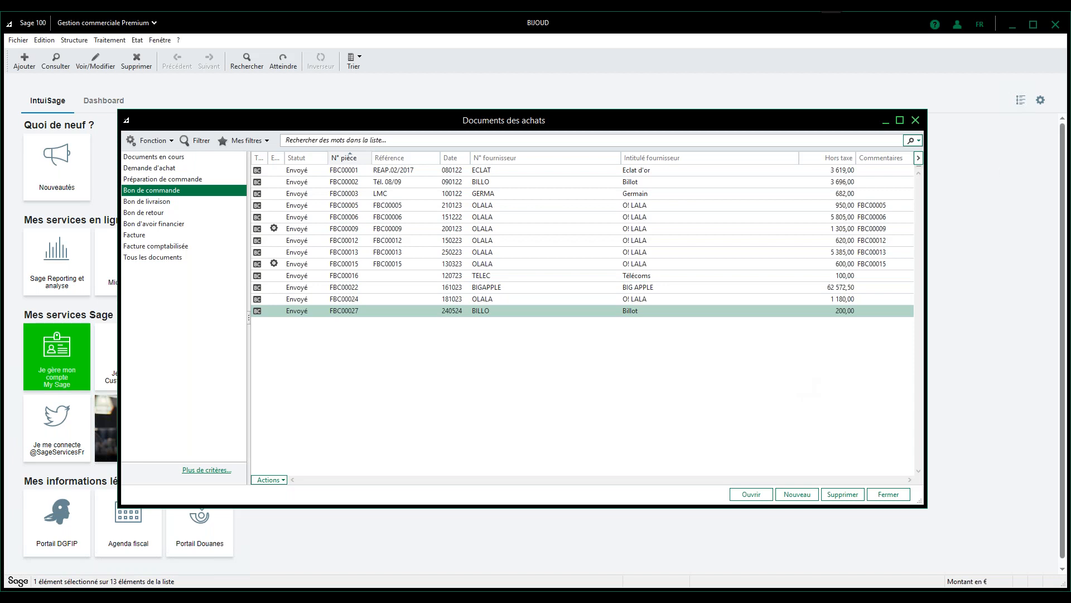
{"action": "left_click", "coordinate": [1011, 25]}
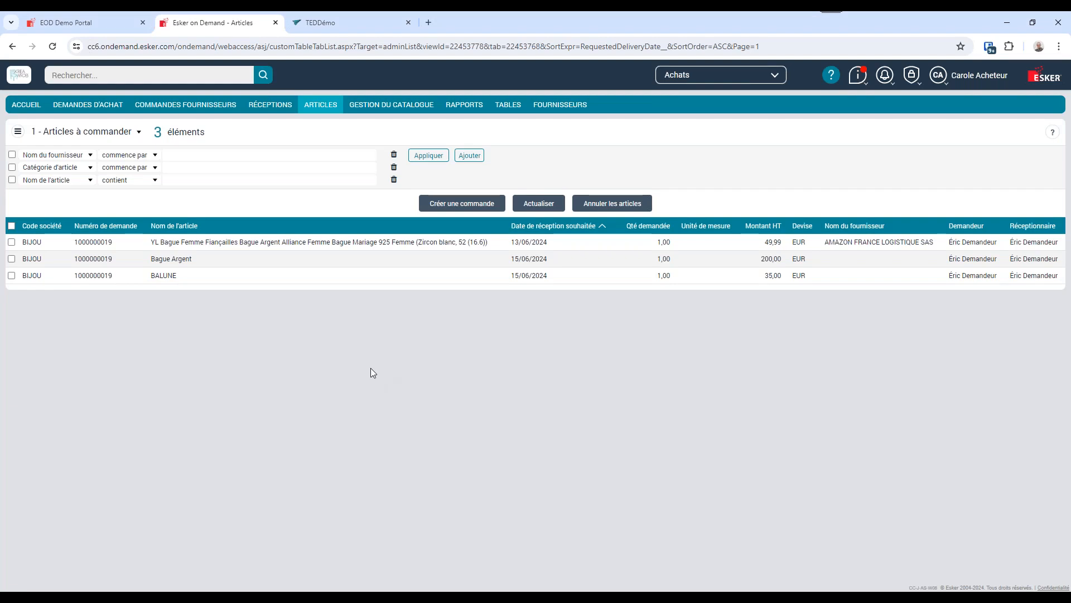
Check the number of the Billot order for 200,00 EUR in the full list of supplier orders.
{"action": "left_click", "coordinate": [189, 106]}
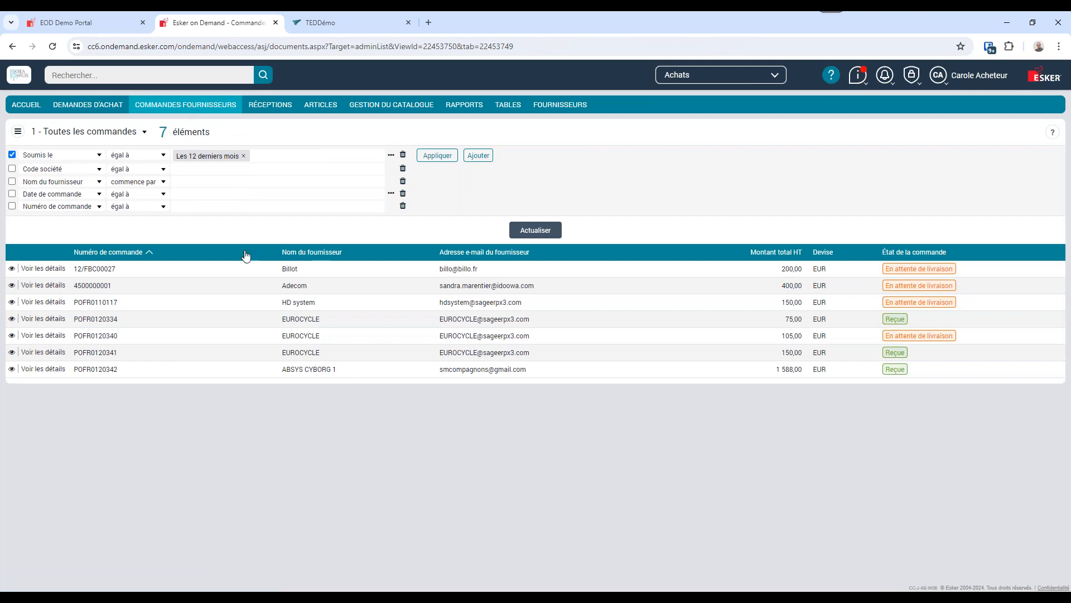
{"action": "left_click_drag", "start_coordinate": [167, 272], "coordinate": [51, 263]}
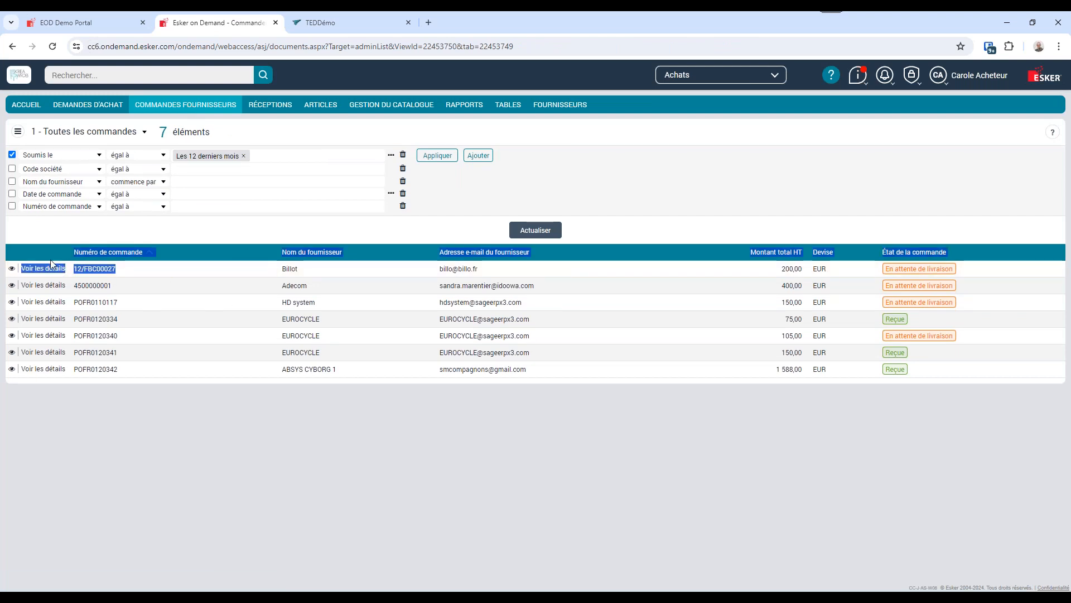
{"action": "left_click", "coordinate": [173, 276]}
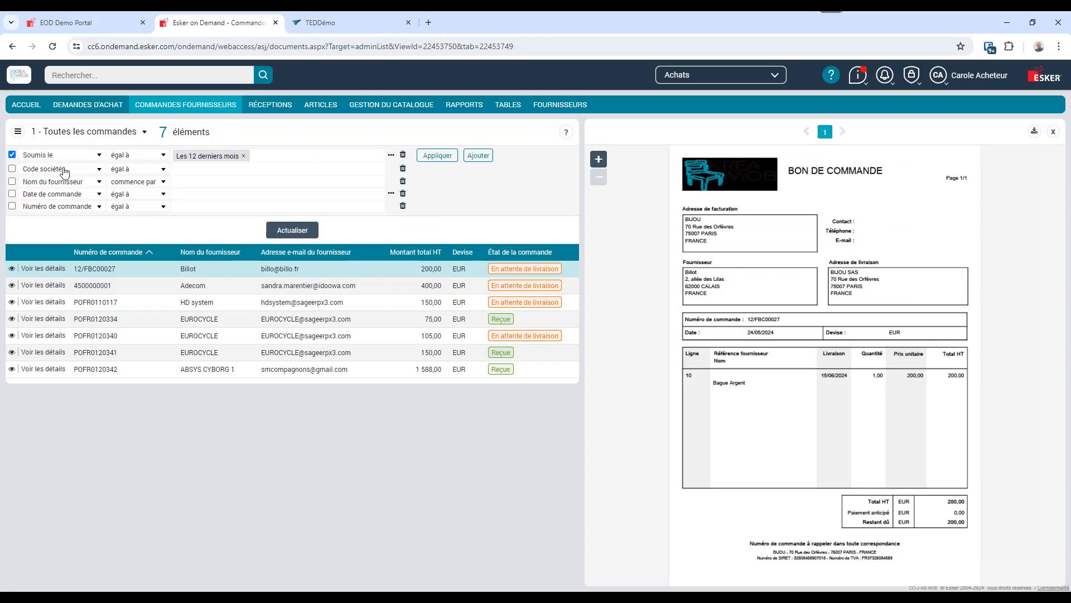
Connect through the demo portal as the requester and start a new reception for the Bague Argent article awaiting delivery.
{"action": "left_click", "coordinate": [78, 23]}
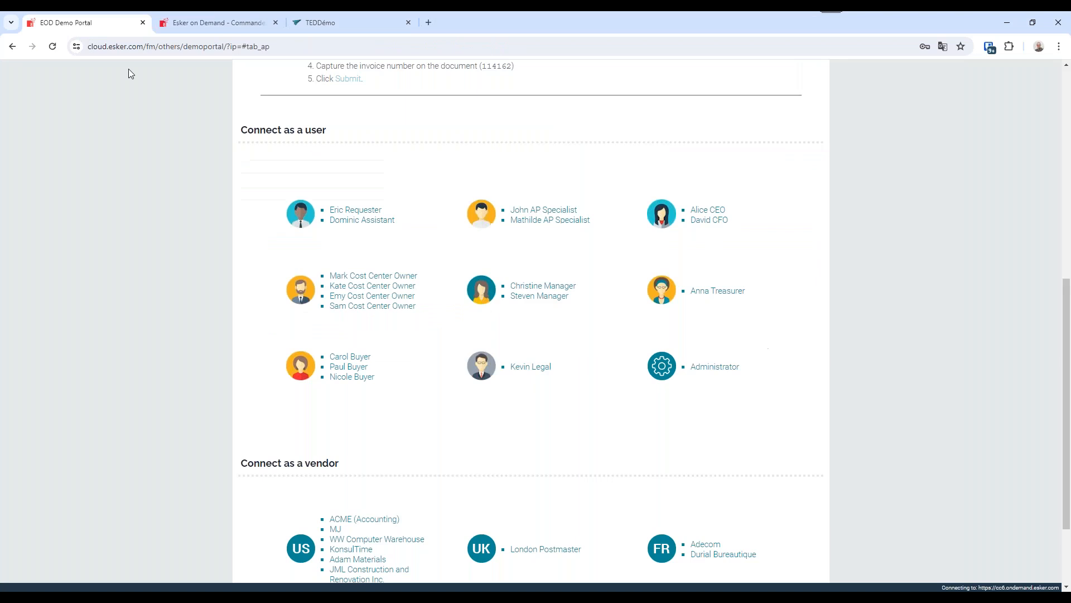
{"action": "left_click", "coordinate": [353, 210]}
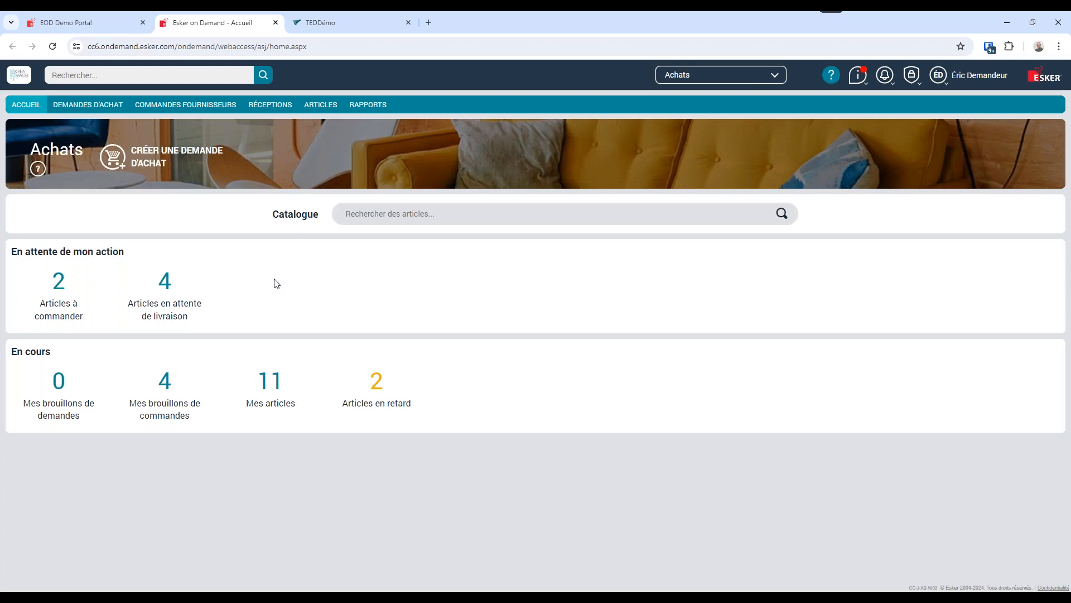
{"action": "left_click", "coordinate": [169, 311]}
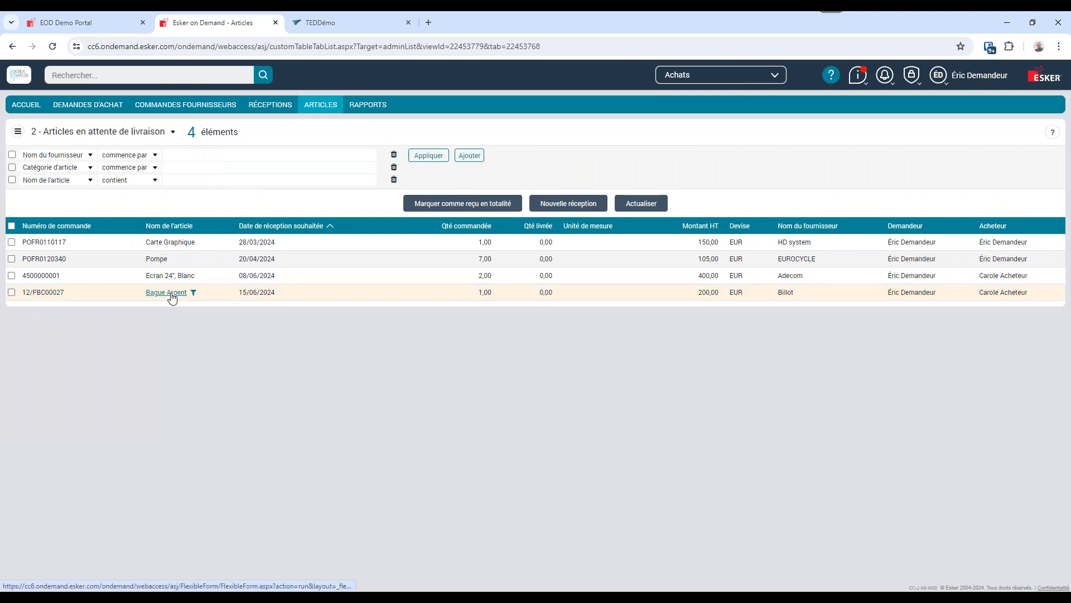
{"action": "left_click", "coordinate": [11, 292]}
{"action": "left_click", "coordinate": [568, 204]}
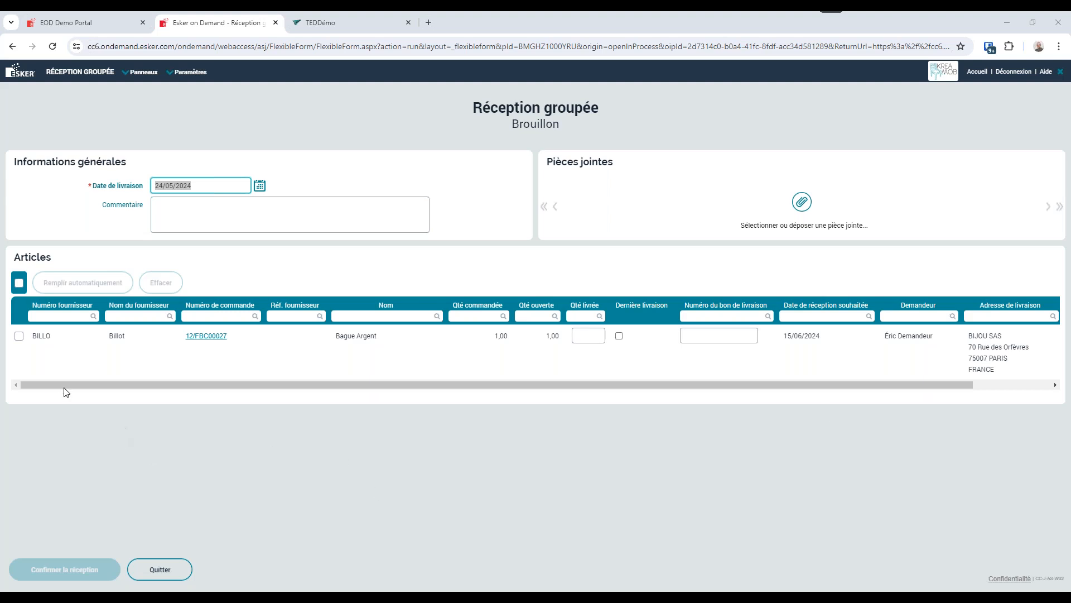
Fill in a delivered quantity of 1,00 for the Bague Argent article and confirm the reception.
{"action": "left_click", "coordinate": [19, 335]}
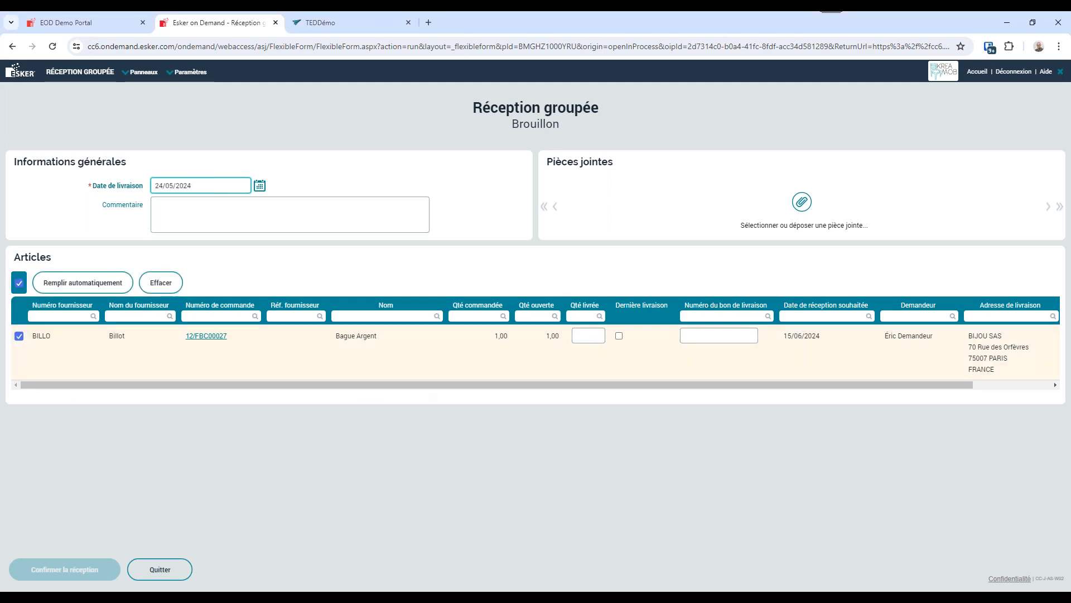
{"action": "left_click", "coordinate": [588, 335]}
{"action": "left_click", "coordinate": [85, 292]}
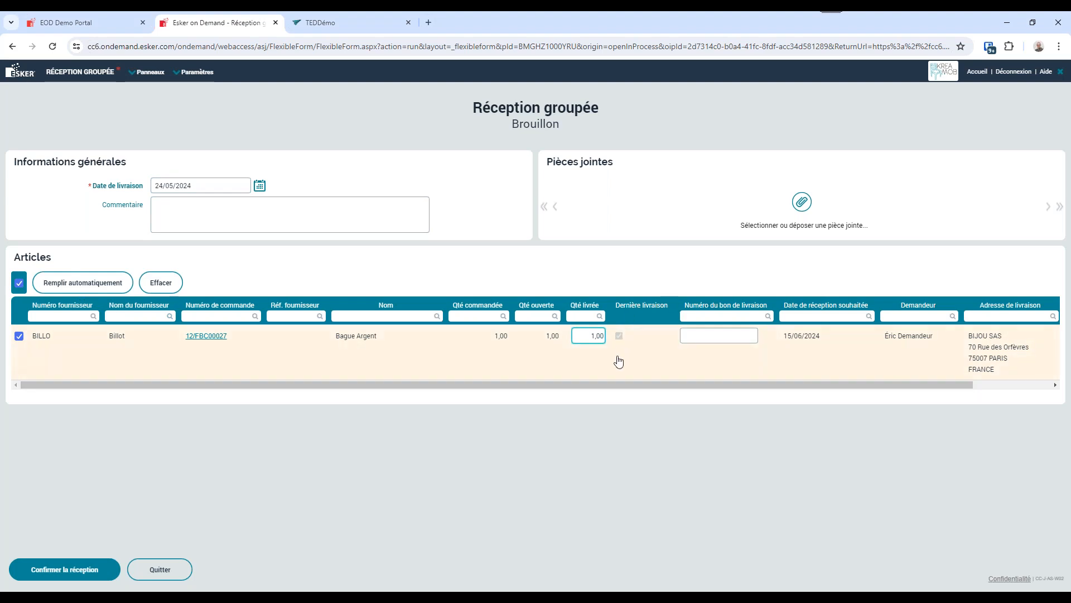
{"action": "left_click", "coordinate": [88, 575]}
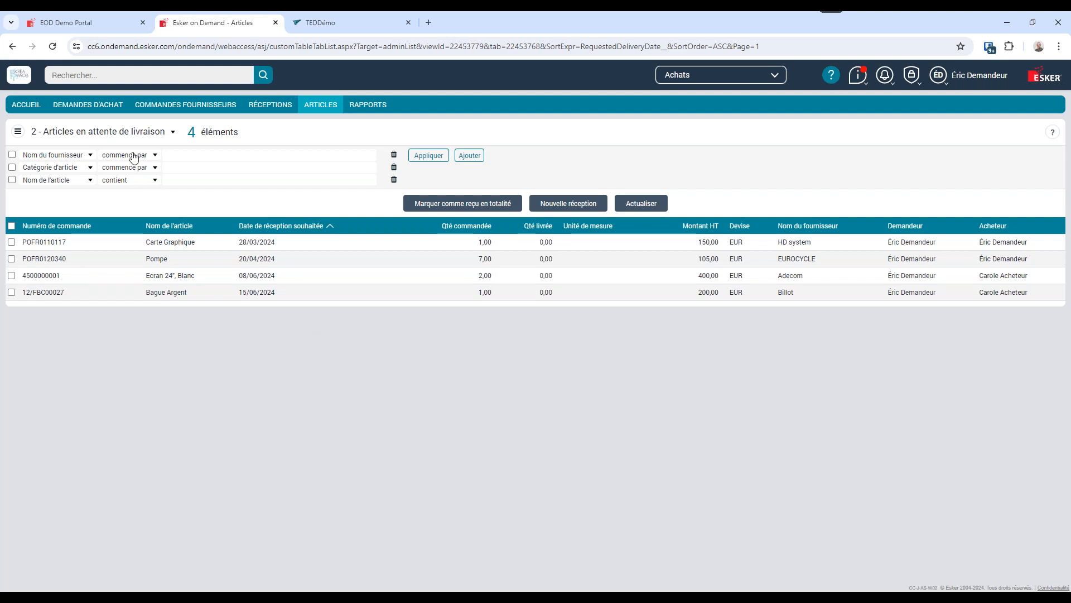
Connect to the supplier portal as the French vendor Adecom from the demo portal.
{"action": "left_click", "coordinate": [64, 23]}
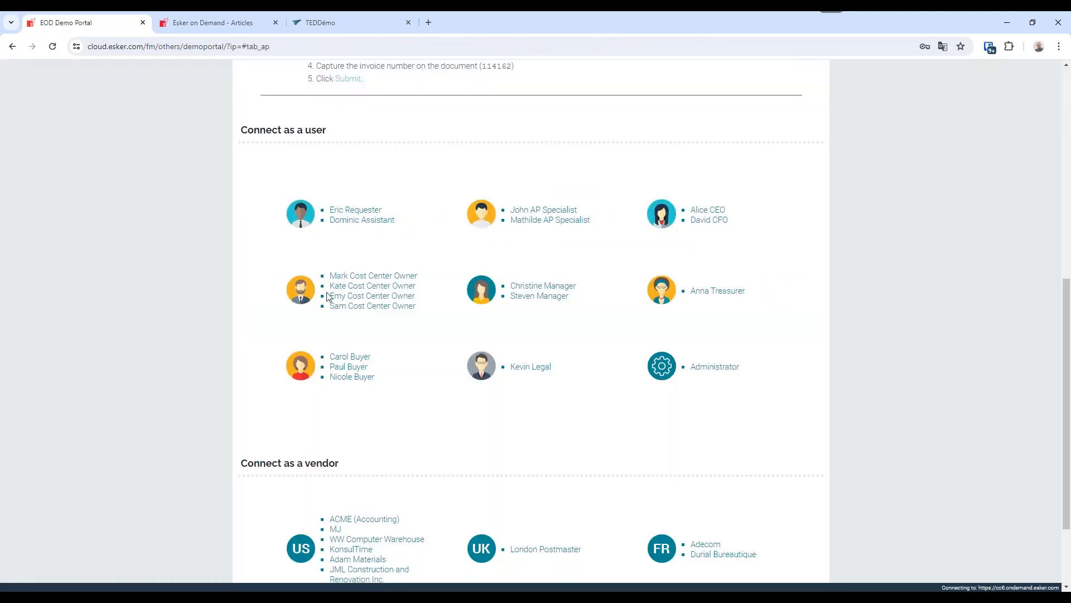
{"action": "scroll", "coordinate": [776, 483], "scroll_direction": "down", "scroll_amount": 1}
{"action": "scroll", "coordinate": [775, 483], "scroll_direction": "down", "scroll_amount": 1}
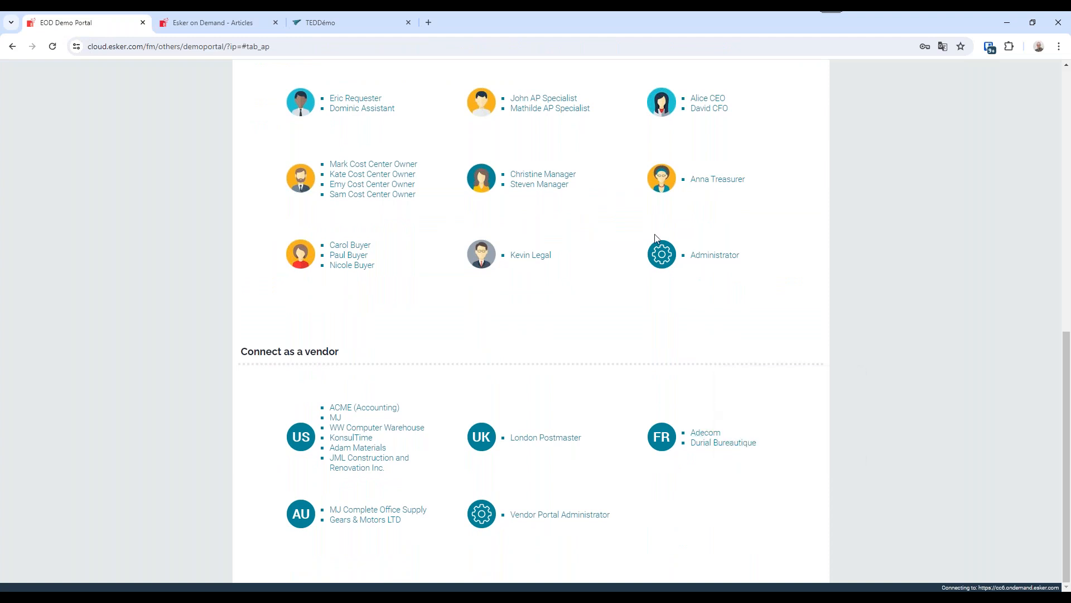
{"action": "left_click", "coordinate": [706, 432]}
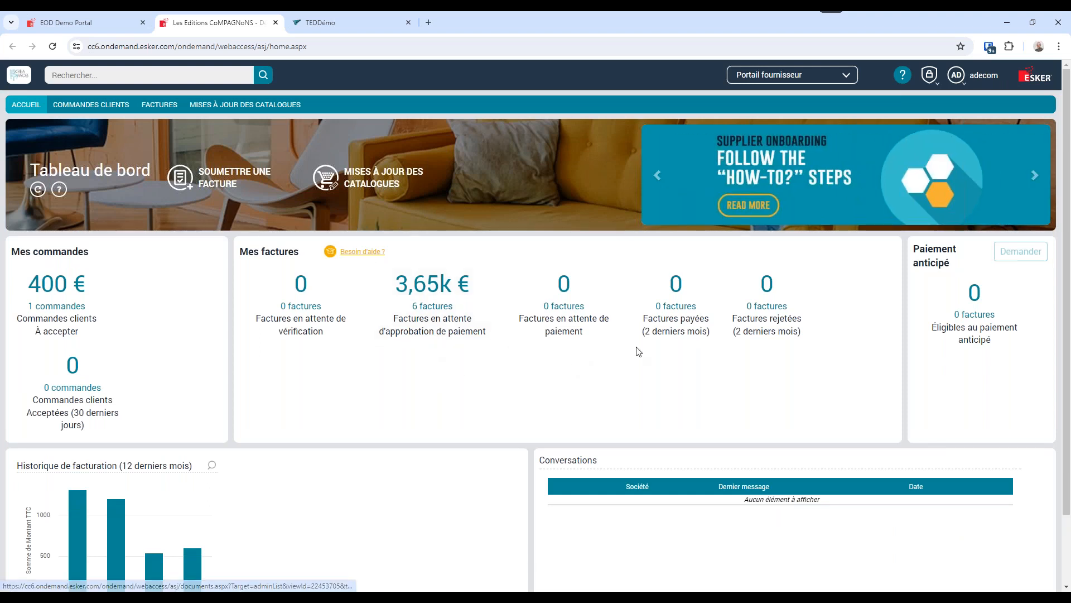
Examine the 400,00 customer order awaiting acceptance and leave it without processing it.
{"action": "left_click", "coordinate": [56, 306]}
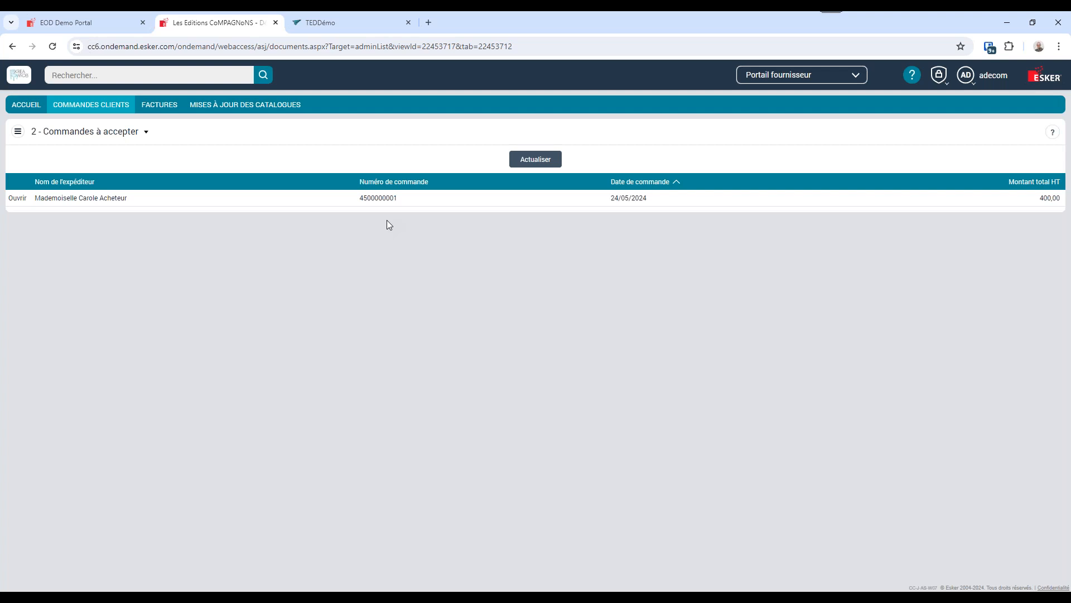
{"action": "left_click", "coordinate": [379, 198]}
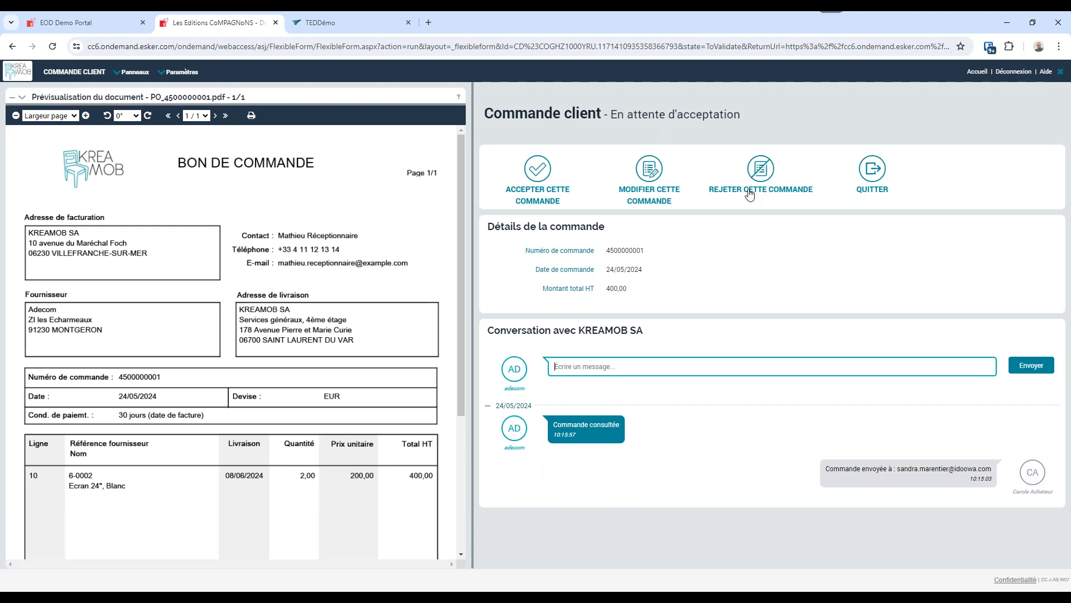
{"action": "left_click", "coordinate": [874, 170]}
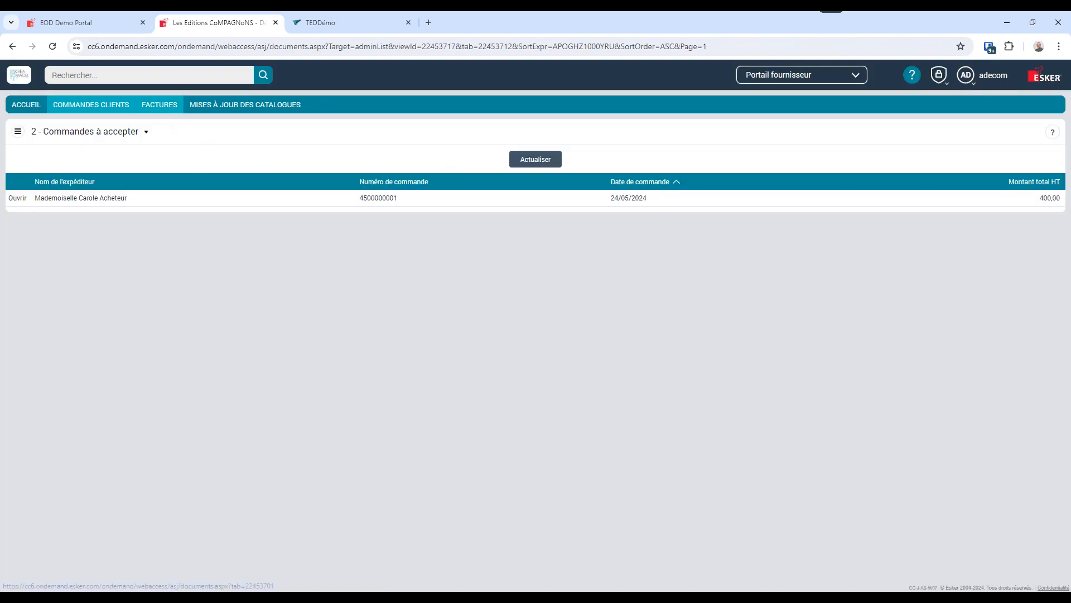
View the supplier's invoices awaiting verification and the new invoice submission form, leaving the form without submitting.
{"action": "left_click", "coordinate": [159, 104]}
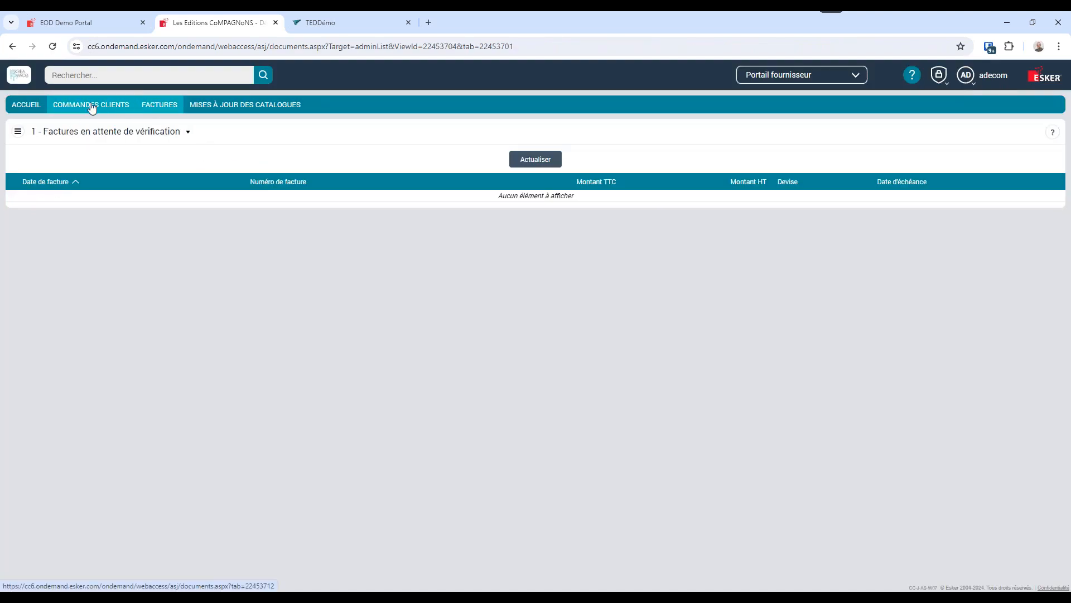
{"action": "left_click", "coordinate": [32, 111]}
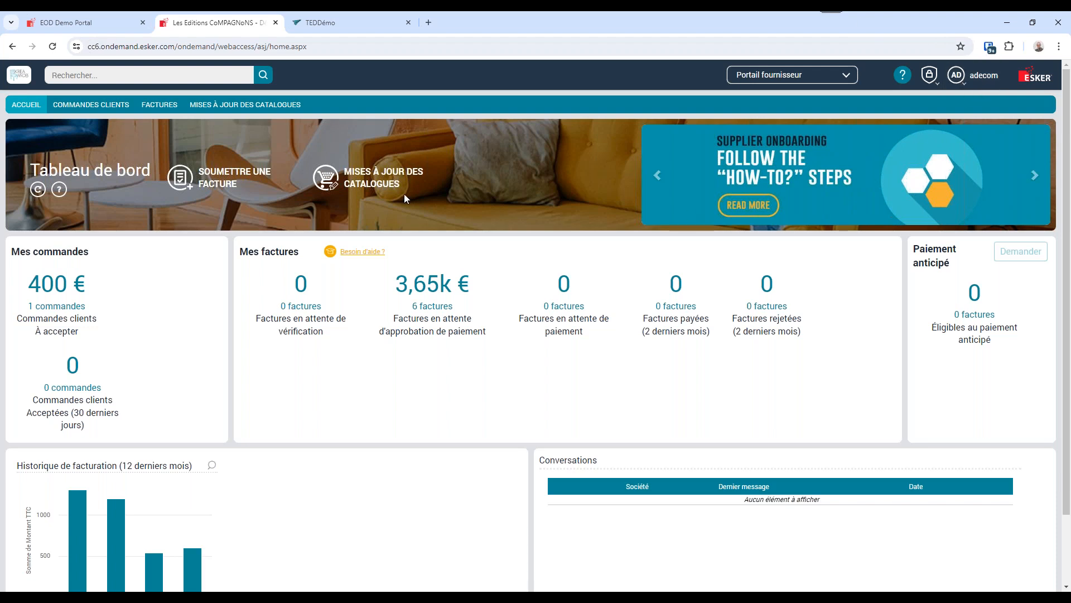
{"action": "left_click", "coordinate": [217, 188]}
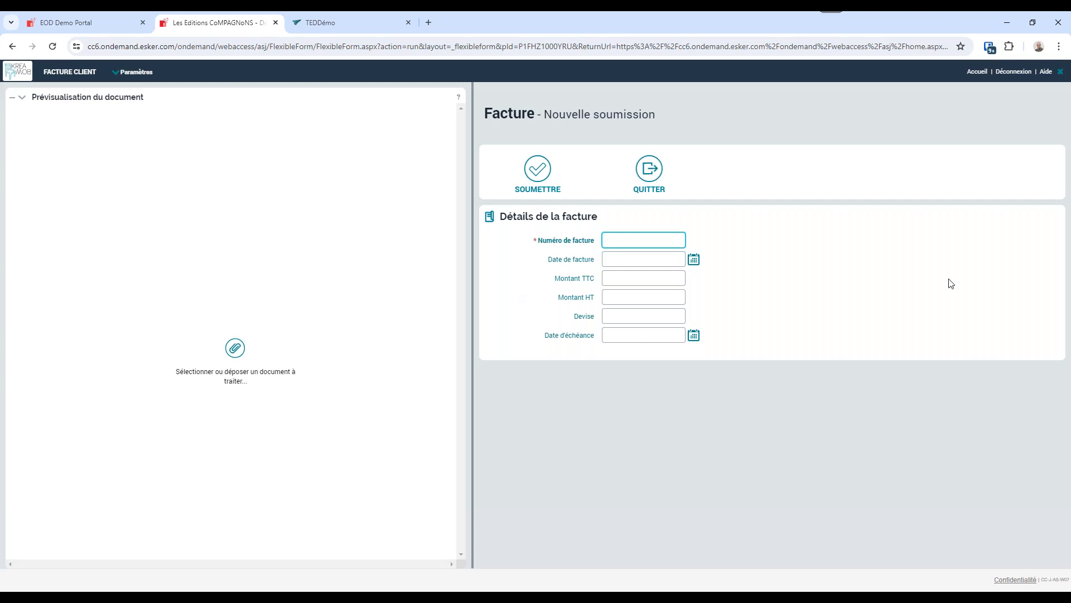
{"action": "left_click", "coordinate": [1060, 71]}
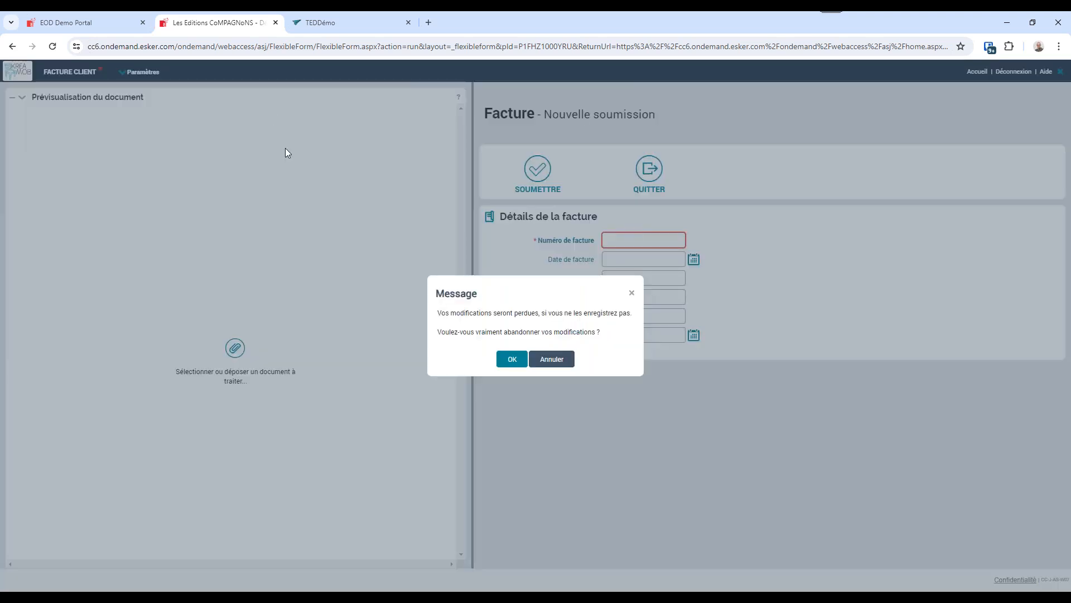
{"action": "left_click", "coordinate": [510, 360]}
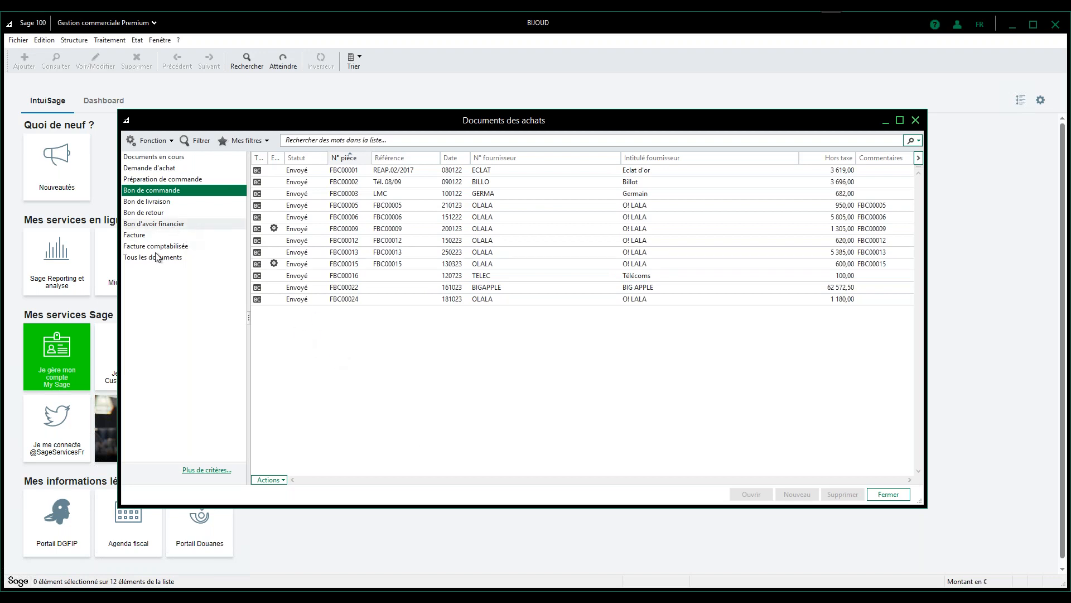
In Sage 100, check the purchase invoices and inspect Billot's 200,00 delivery note, then return to Esker.
{"action": "left_click", "coordinate": [136, 235]}
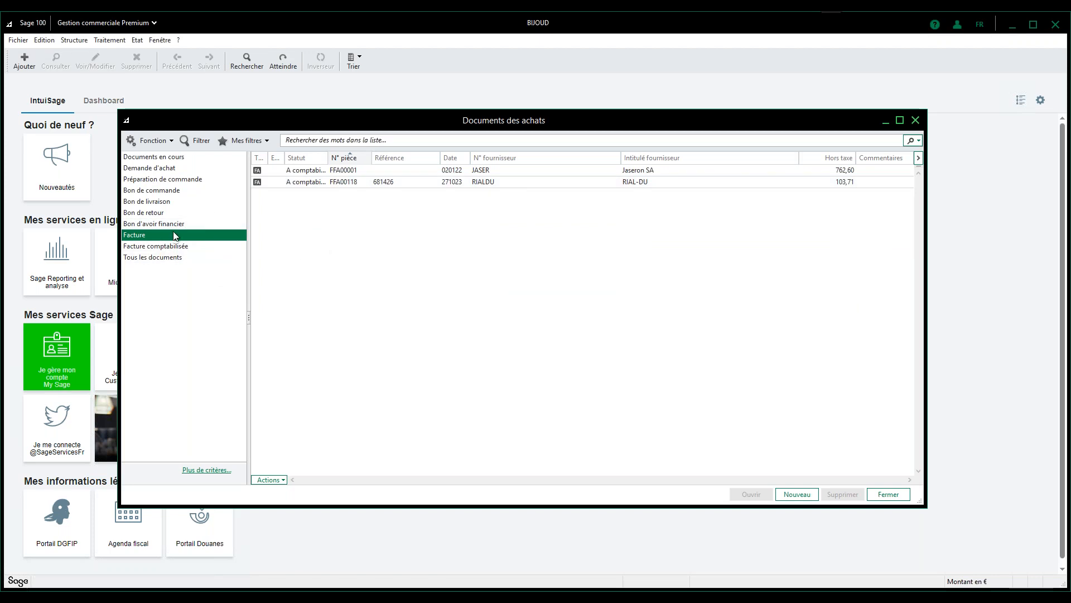
{"action": "left_click", "coordinate": [167, 201]}
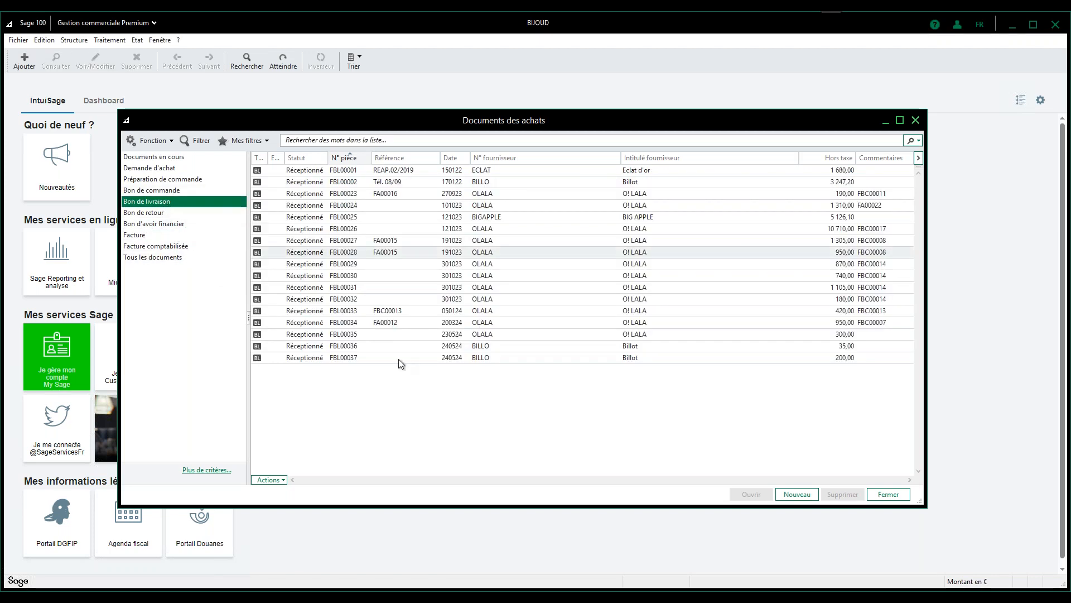
{"action": "double_click", "coordinate": [351, 358]}
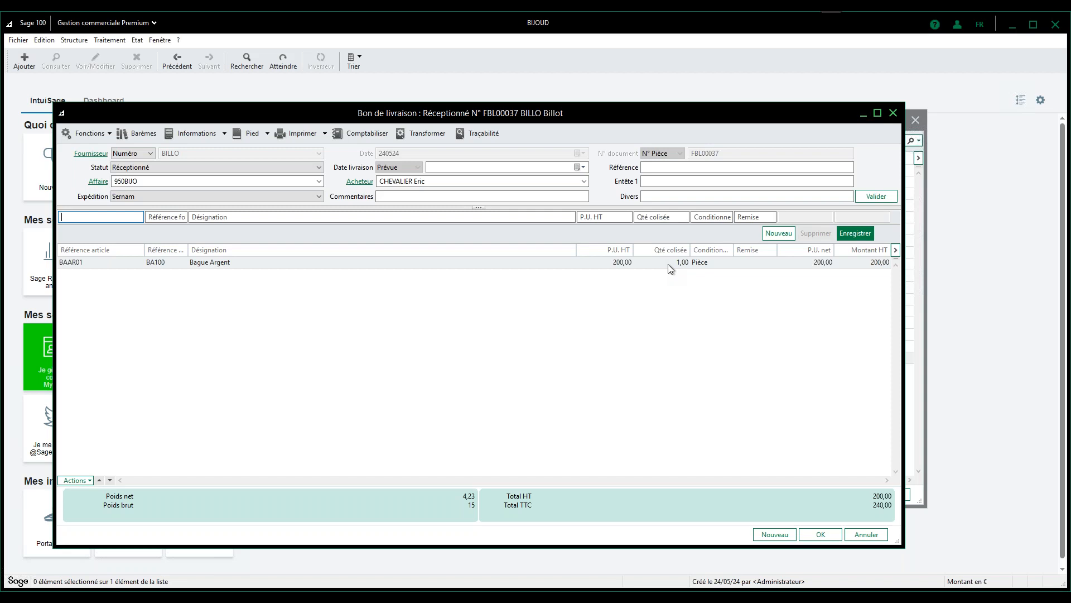
{"action": "left_click", "coordinate": [893, 113]}
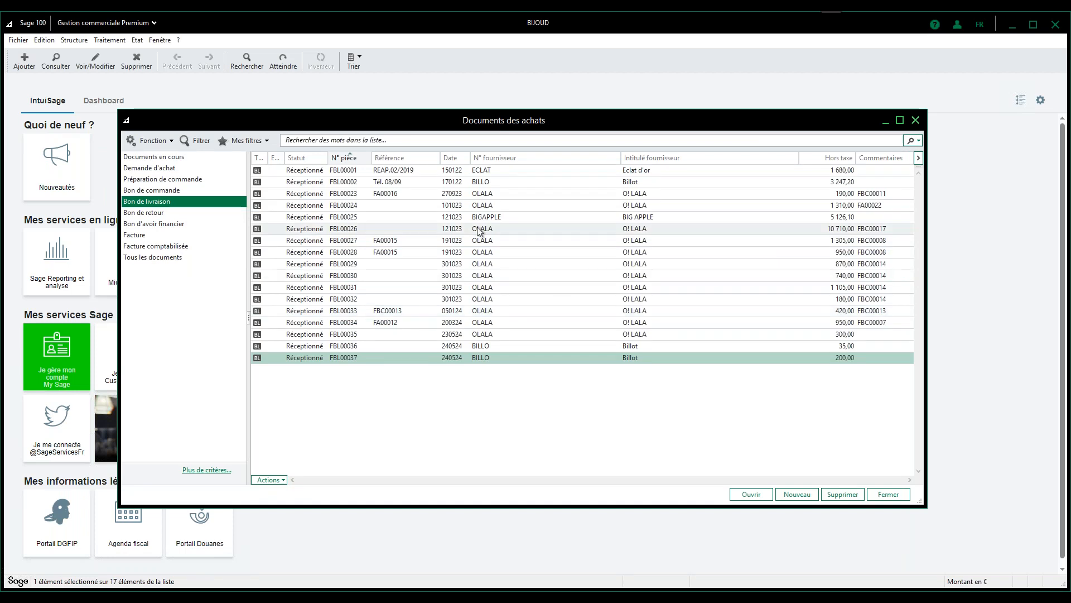
{"action": "left_click", "coordinate": [330, 600]}
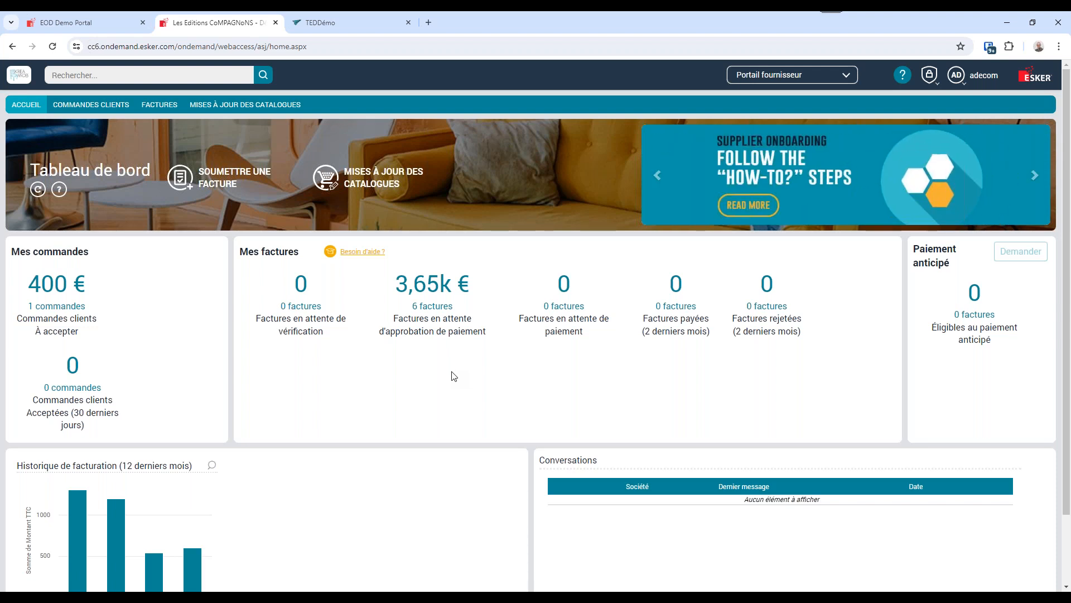
Connect through the demo portal as the requester and preview the 200,00 Billot order in the supplier orders list.
{"action": "left_click", "coordinate": [67, 23]}
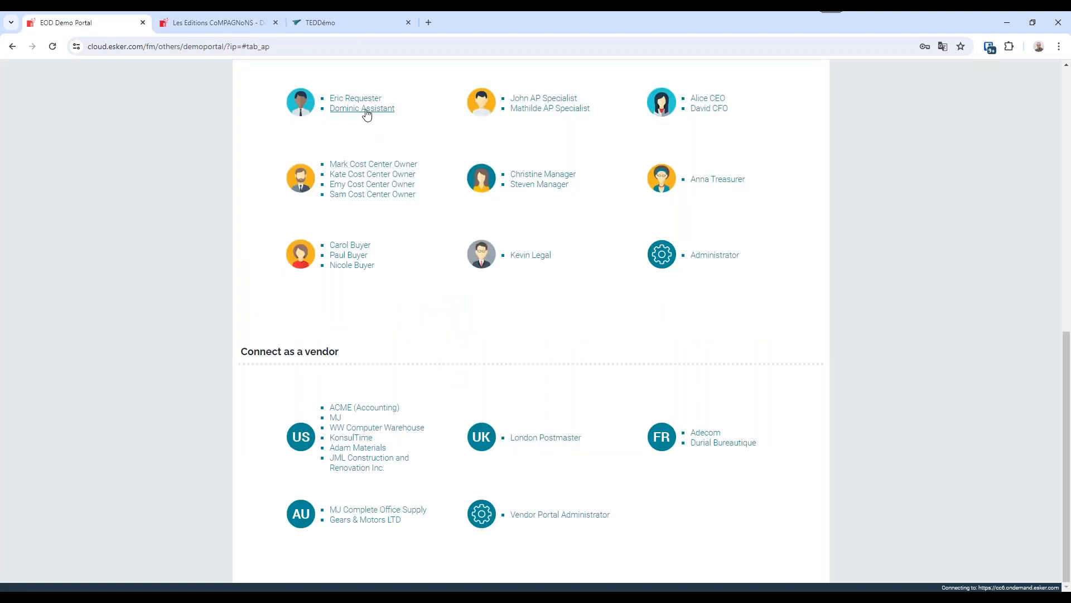
{"action": "left_click", "coordinate": [361, 100]}
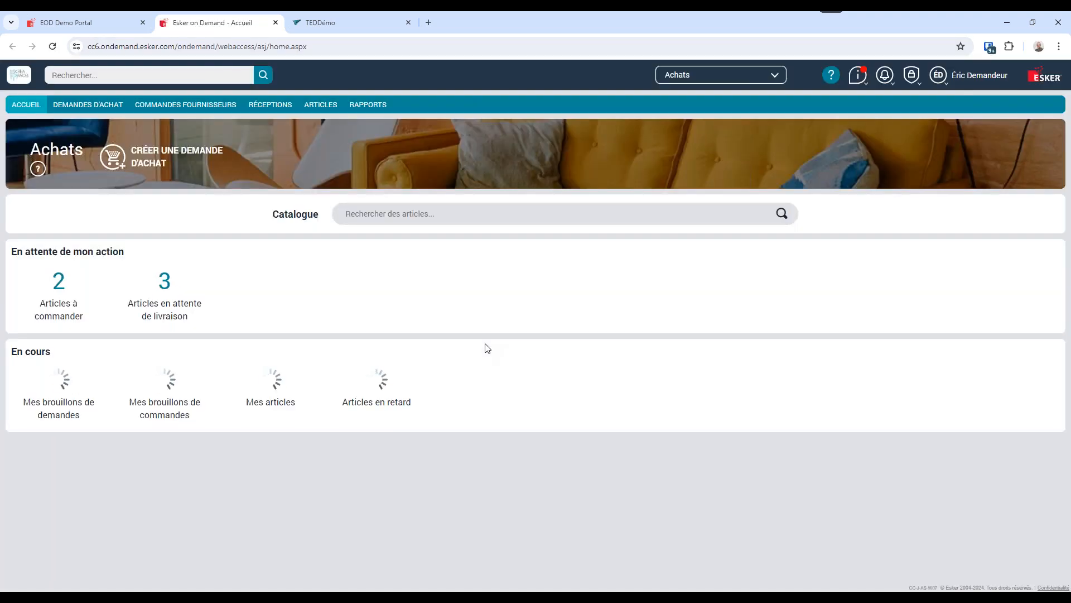
{"action": "left_click", "coordinate": [209, 109]}
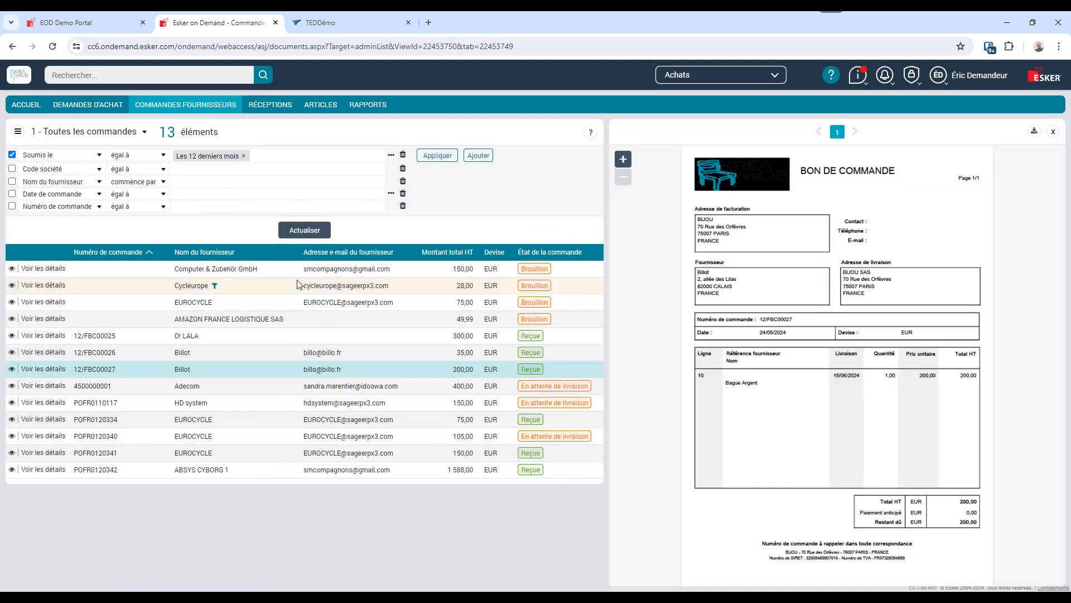
{"action": "left_click", "coordinate": [142, 375]}
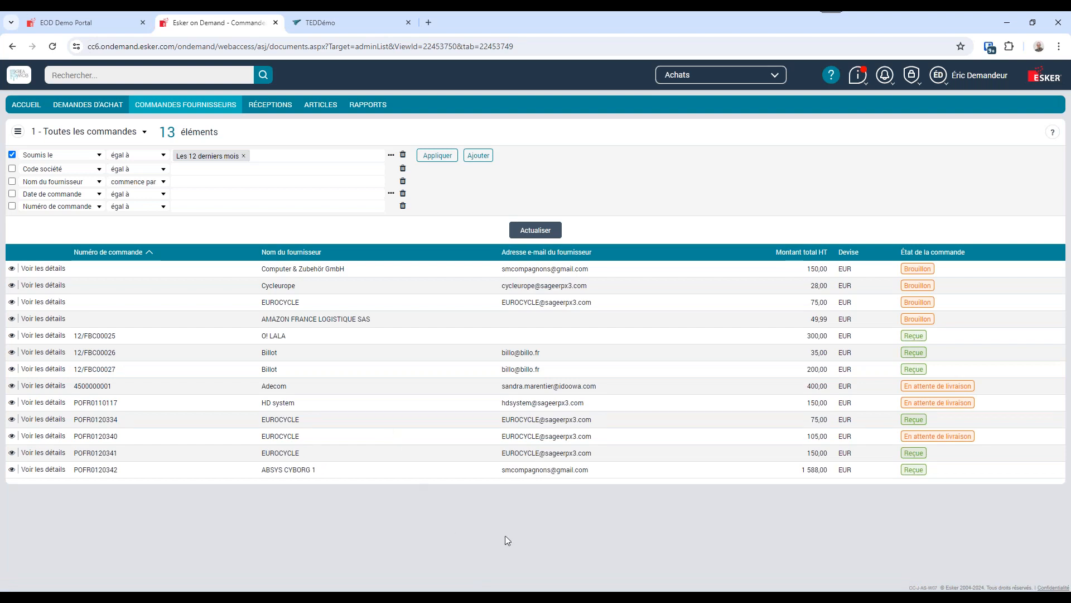
In Sage 100, open Billot's 200,00 delivery note and view the history linking it to its purchase order.
{"action": "key", "text": "alt+Tab"}
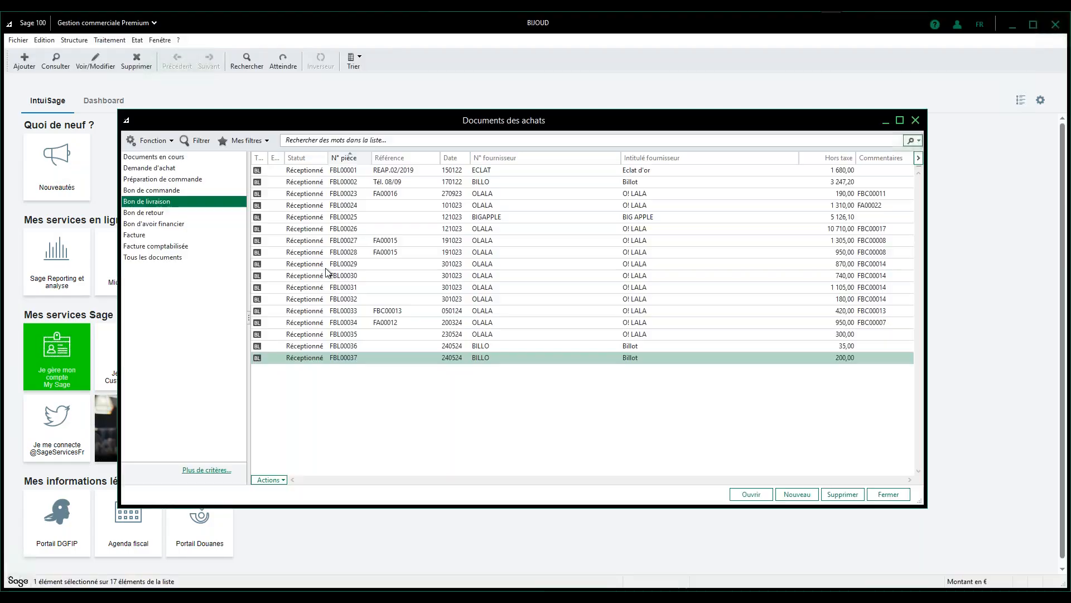
{"action": "double_click", "coordinate": [356, 358]}
{"action": "left_click", "coordinate": [101, 135]}
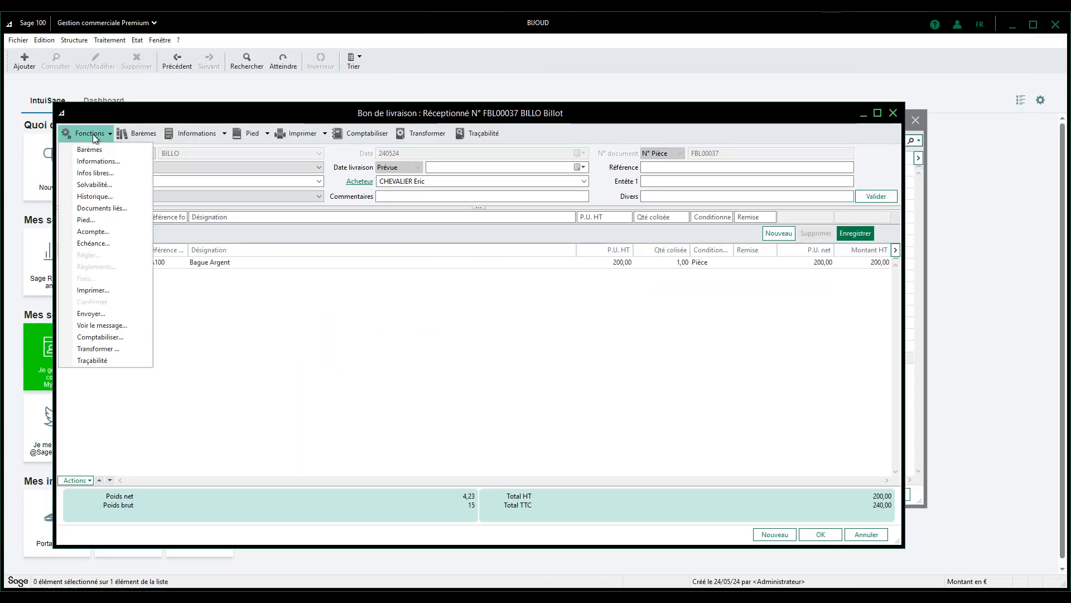
{"action": "left_click", "coordinate": [101, 197]}
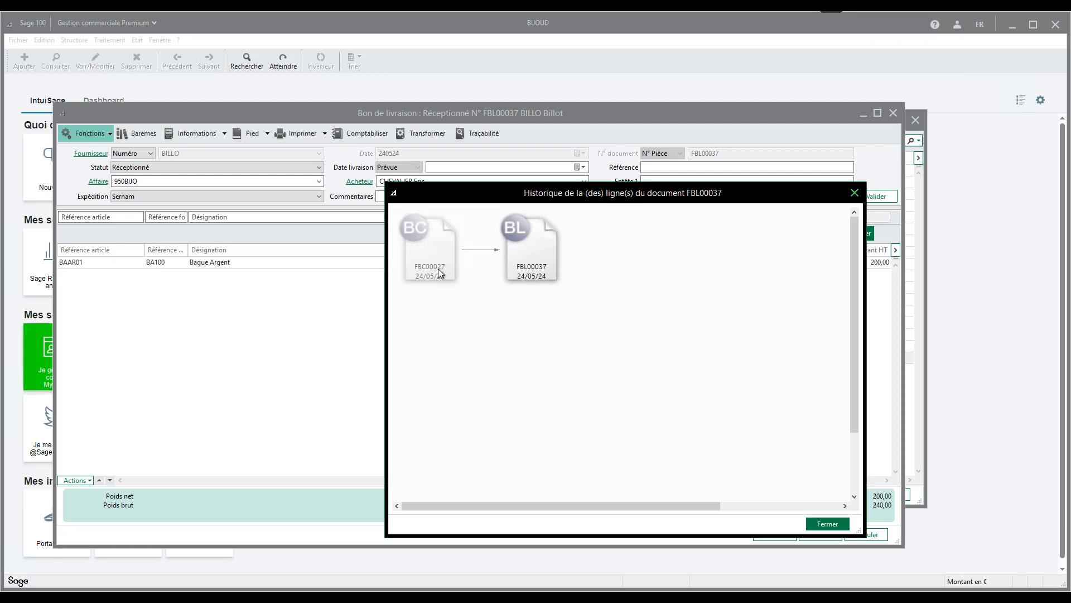
{"action": "left_click", "coordinate": [828, 523]}
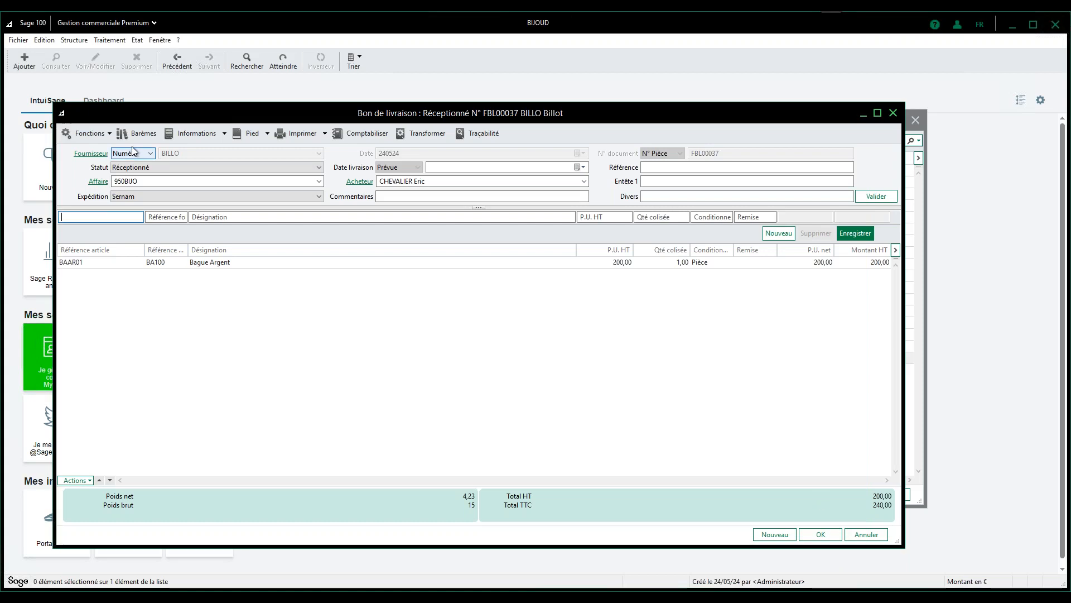
Check the documents linked to Billot's delivery note, select the attached URL entry without opening it, and close the note.
{"action": "left_click", "coordinate": [110, 135]}
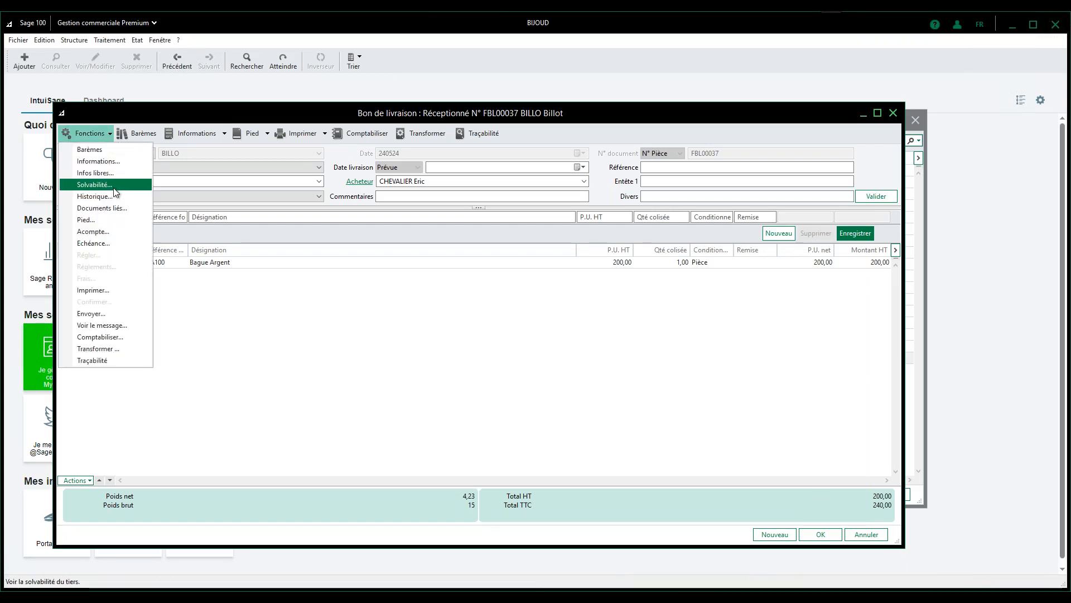
{"action": "left_click", "coordinate": [103, 207]}
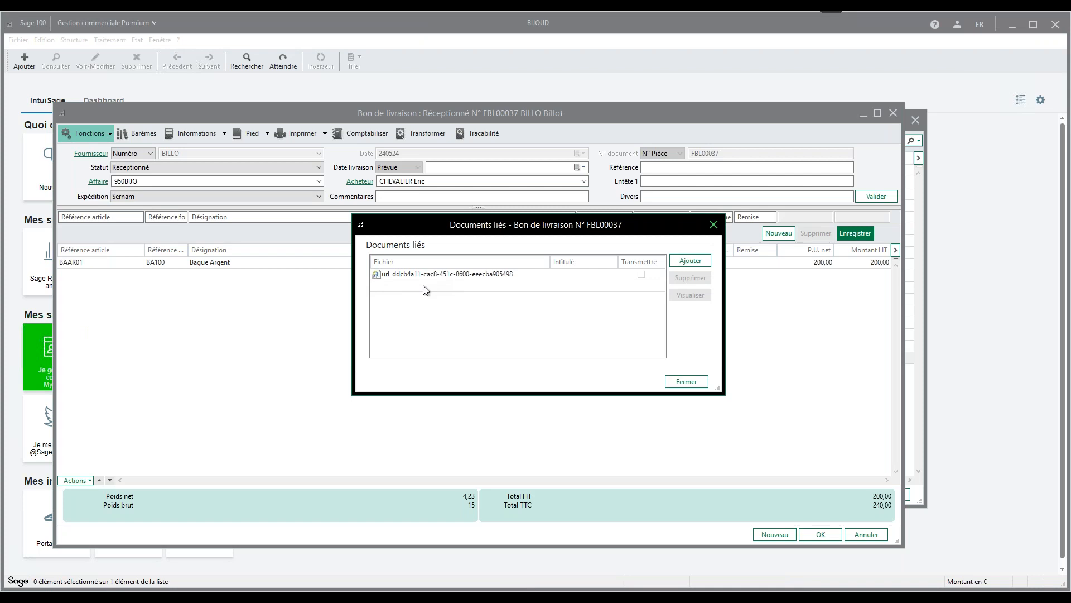
{"action": "left_click", "coordinate": [411, 275]}
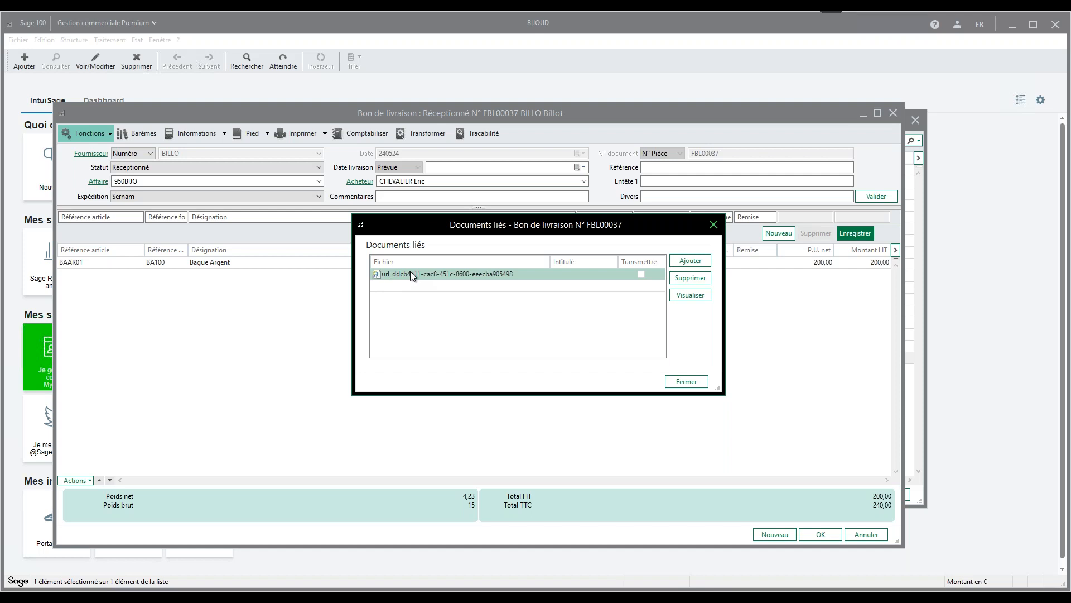
{"action": "left_click", "coordinate": [686, 382]}
{"action": "left_click", "coordinate": [826, 537]}
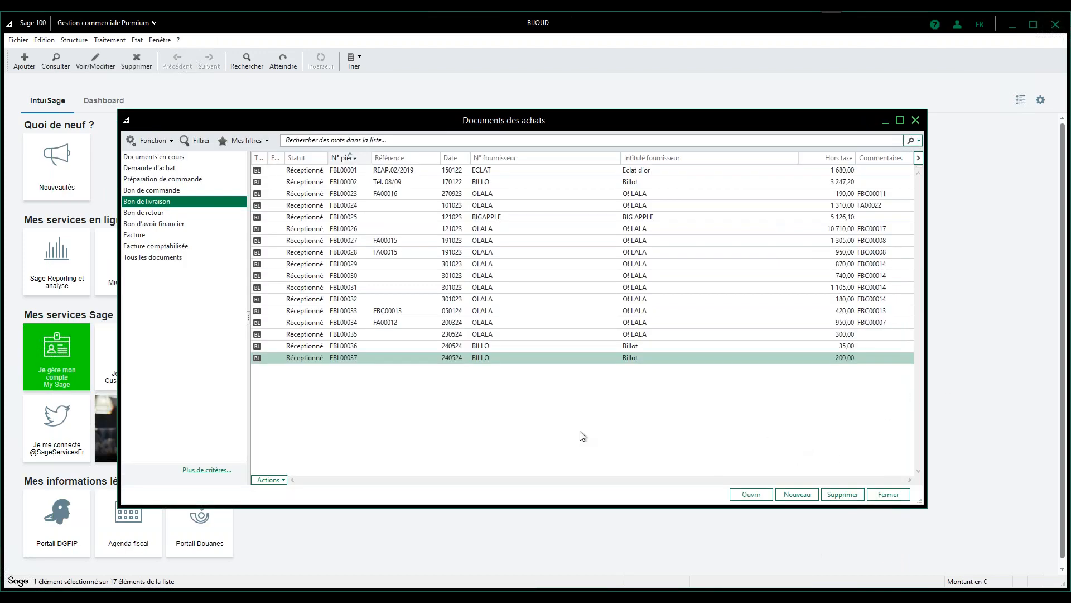
Return to Esker, connect with another profile through the demo portal, and open the budget operations of the Achats module.
{"action": "mouse_move", "coordinate": [338, 581]}
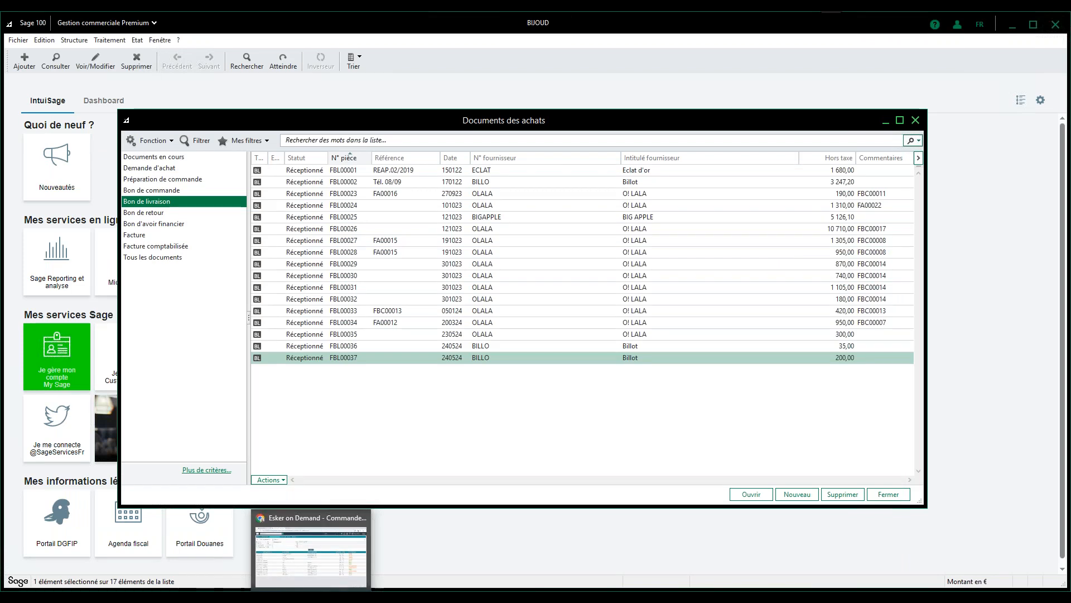
{"action": "left_click", "coordinate": [315, 552]}
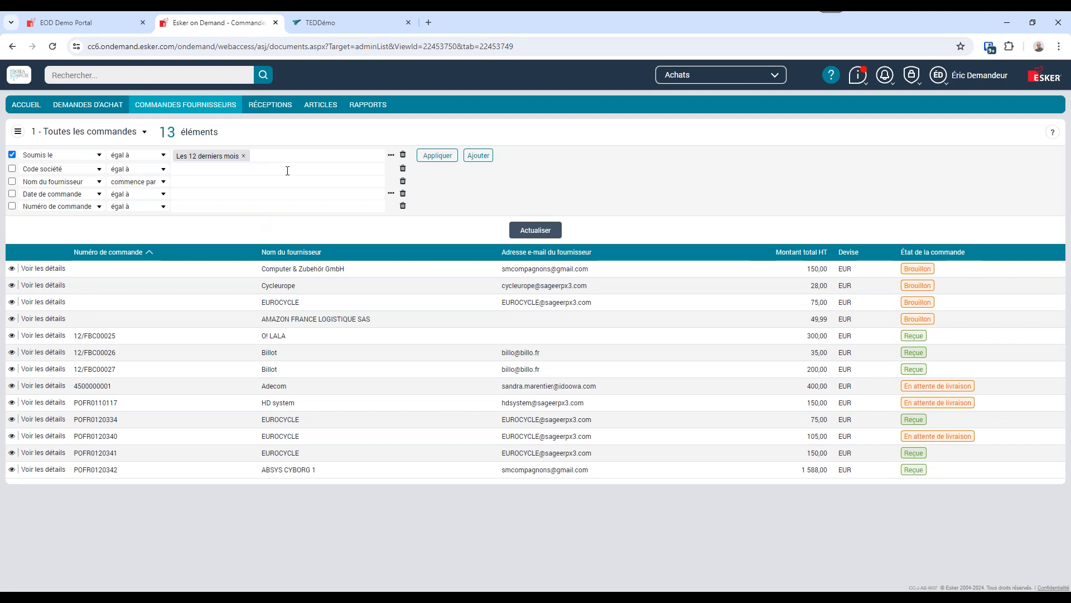
{"action": "left_click", "coordinate": [123, 22]}
{"action": "left_click", "coordinate": [706, 258]}
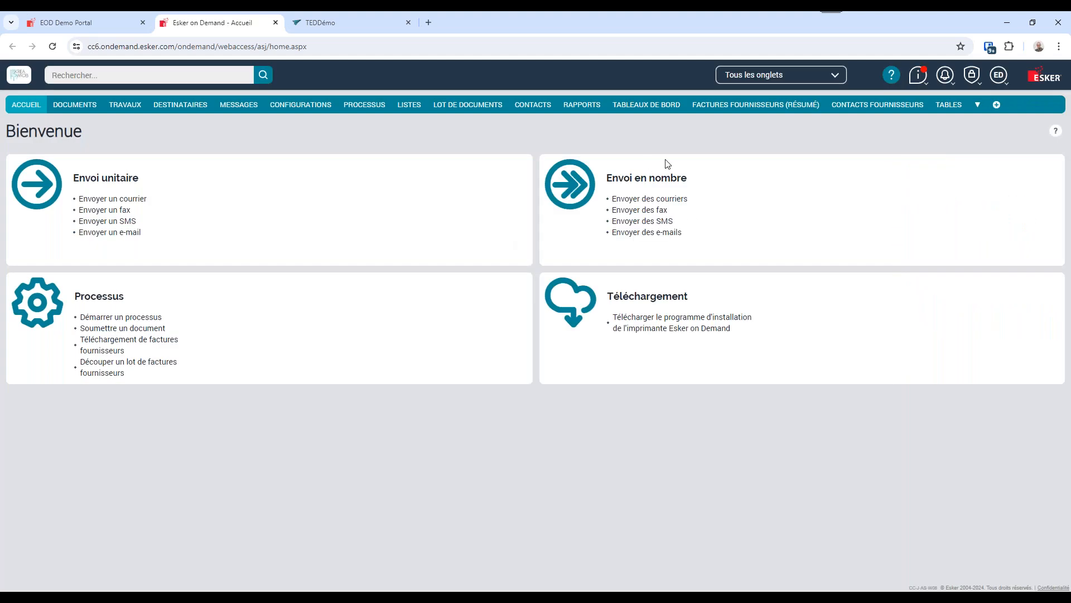
{"action": "left_click", "coordinate": [760, 76]}
{"action": "left_click", "coordinate": [749, 111]}
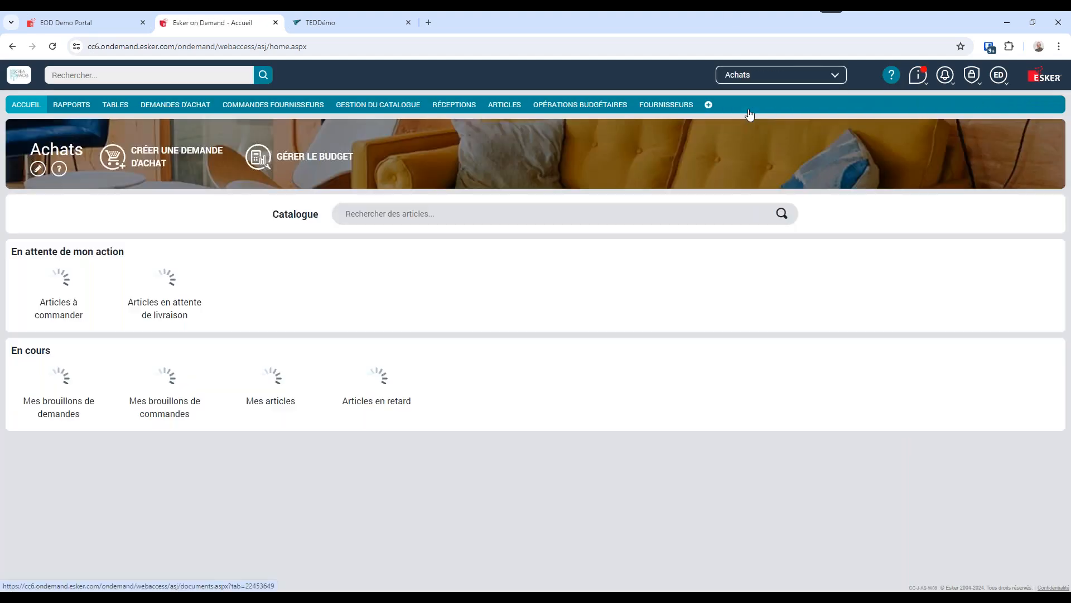
{"action": "left_click", "coordinate": [597, 109]}
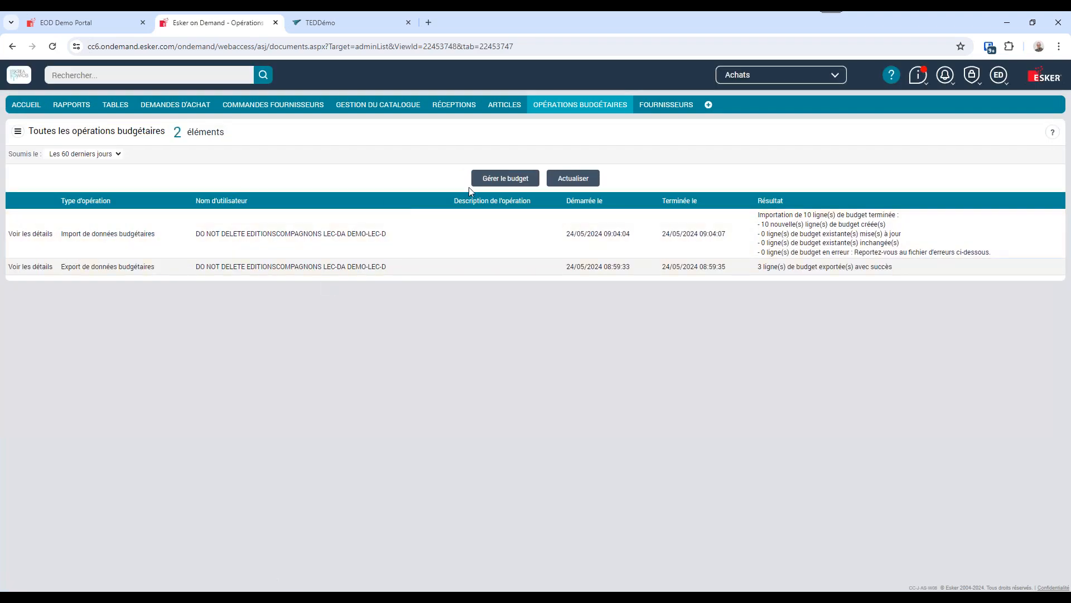
View the operation types in the budget management form, quit without running one, and look at the available Esker modules.
{"action": "left_click", "coordinate": [489, 179]}
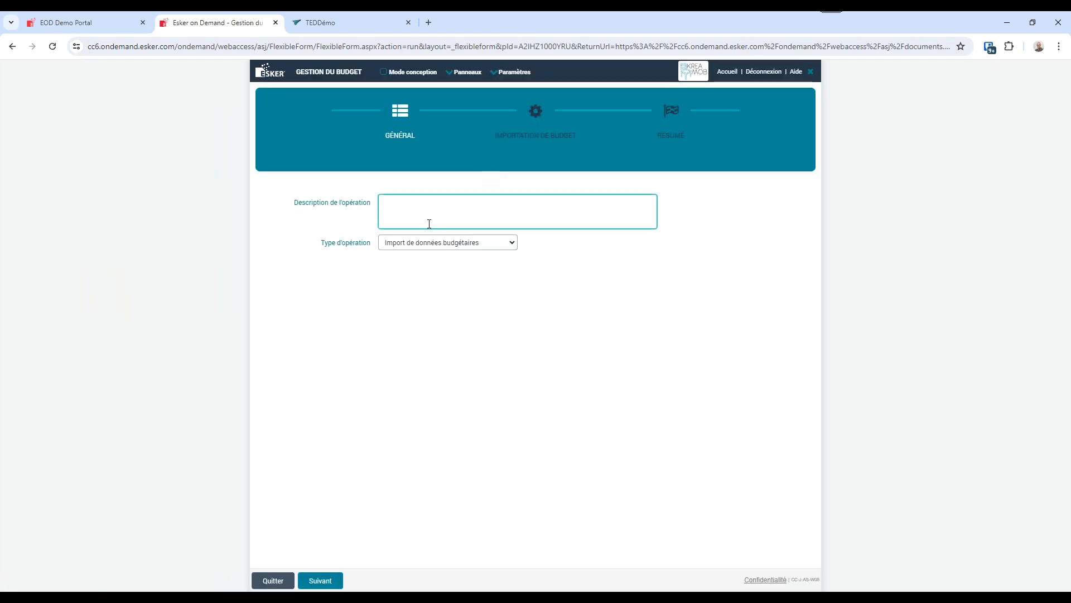
{"action": "left_click", "coordinate": [423, 247]}
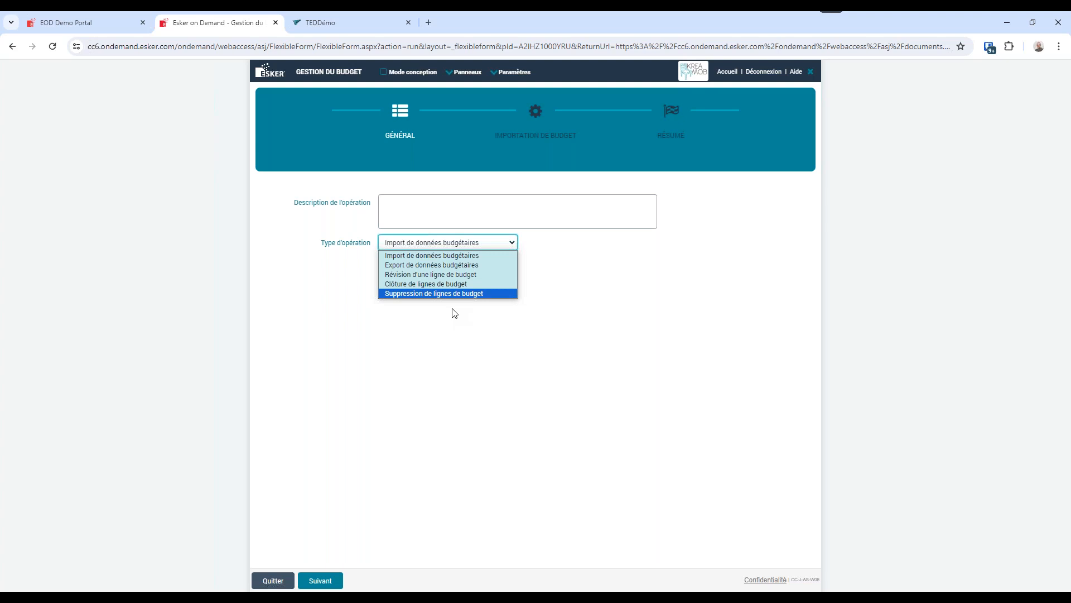
{"action": "left_click", "coordinate": [462, 379]}
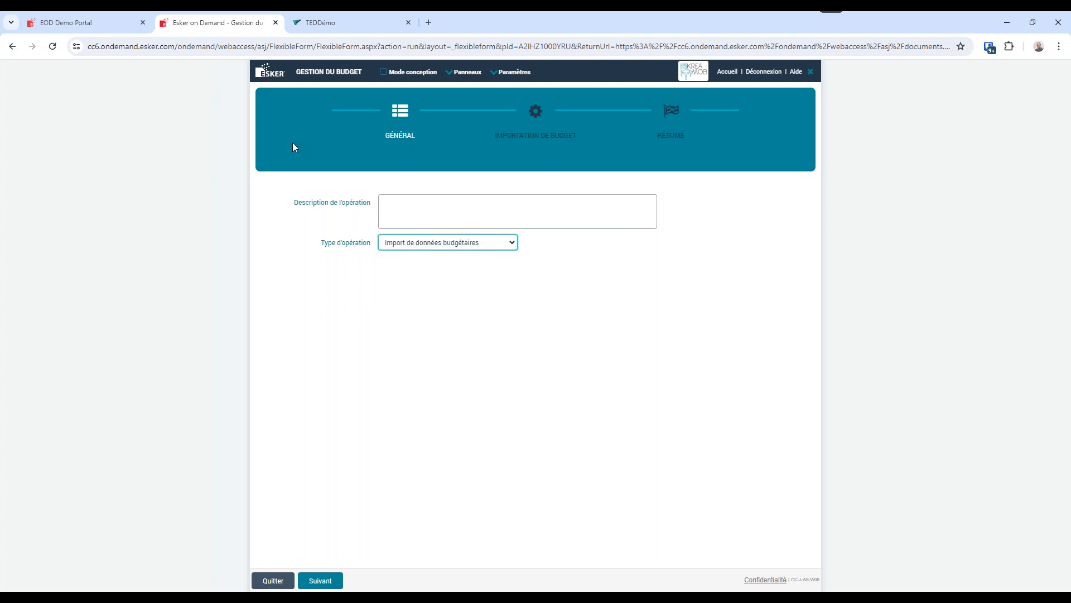
{"action": "left_click", "coordinate": [273, 581]}
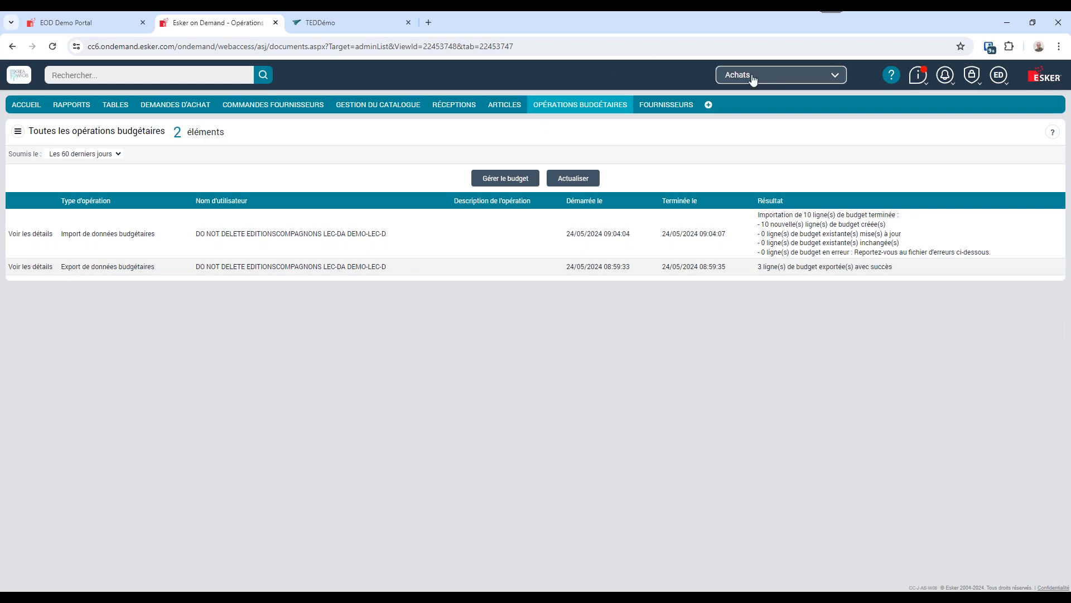
{"action": "left_click", "coordinate": [761, 75]}
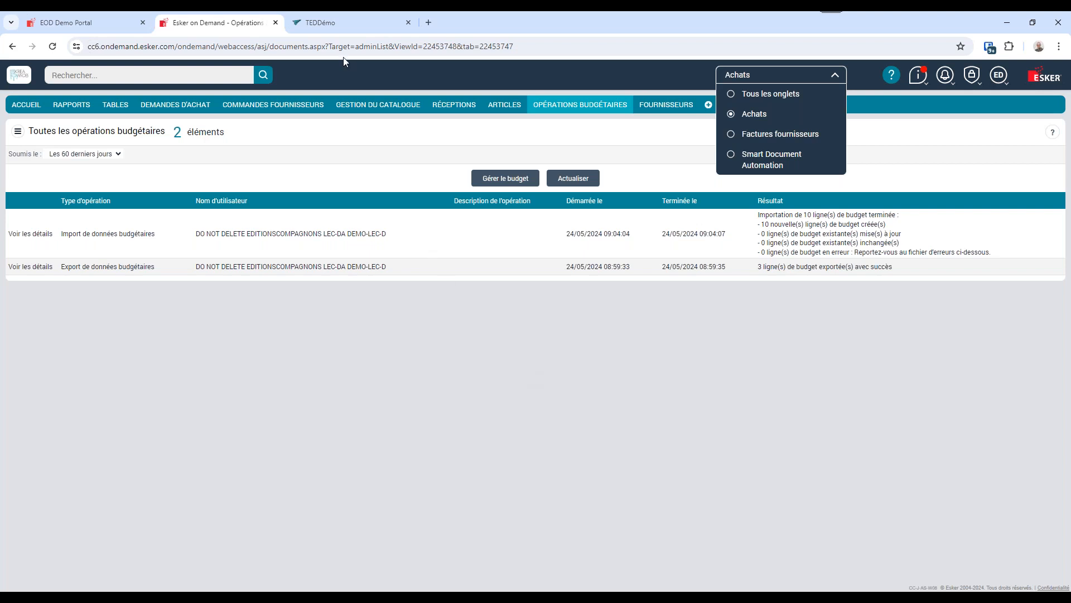
Switch to the TEDDémo web application and sign in with the account username and password.
{"action": "left_click", "coordinate": [336, 25]}
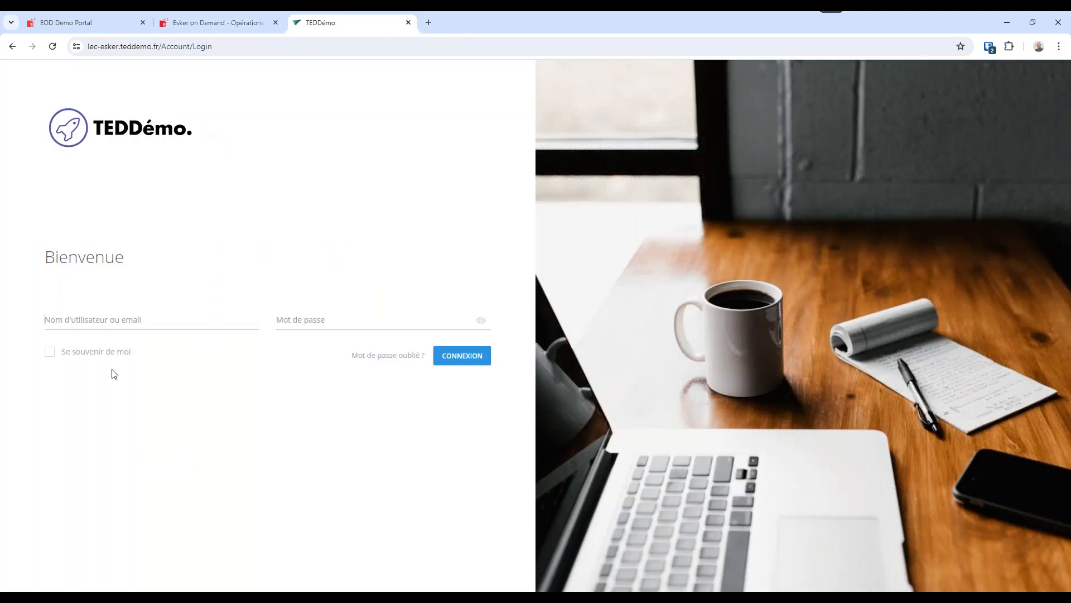
{"action": "key", "text": "Tab"}
{"action": "type", "text": "********"}
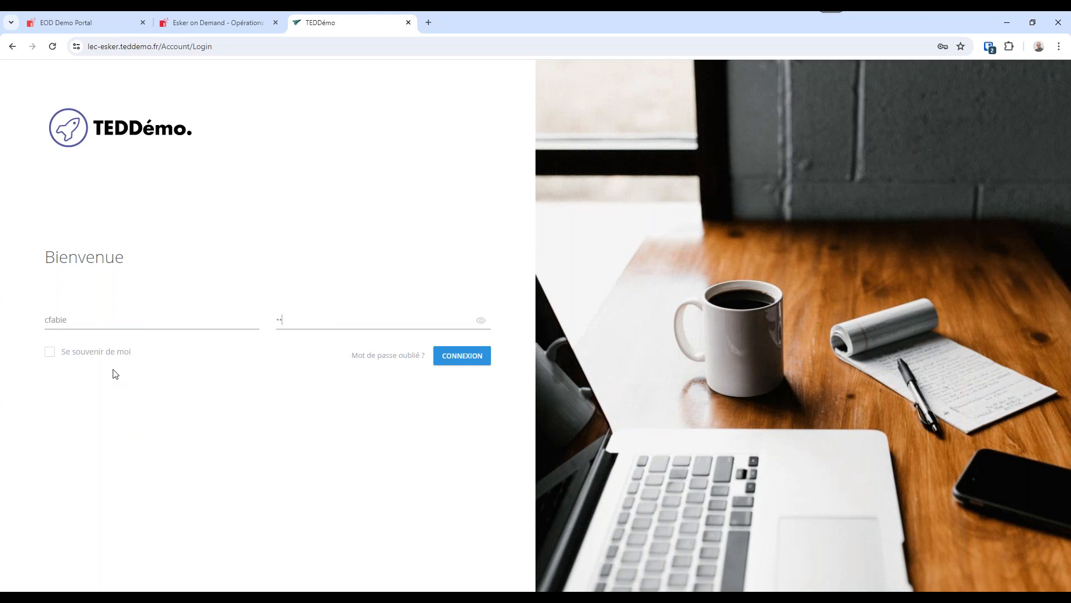
{"action": "key", "text": "Return"}
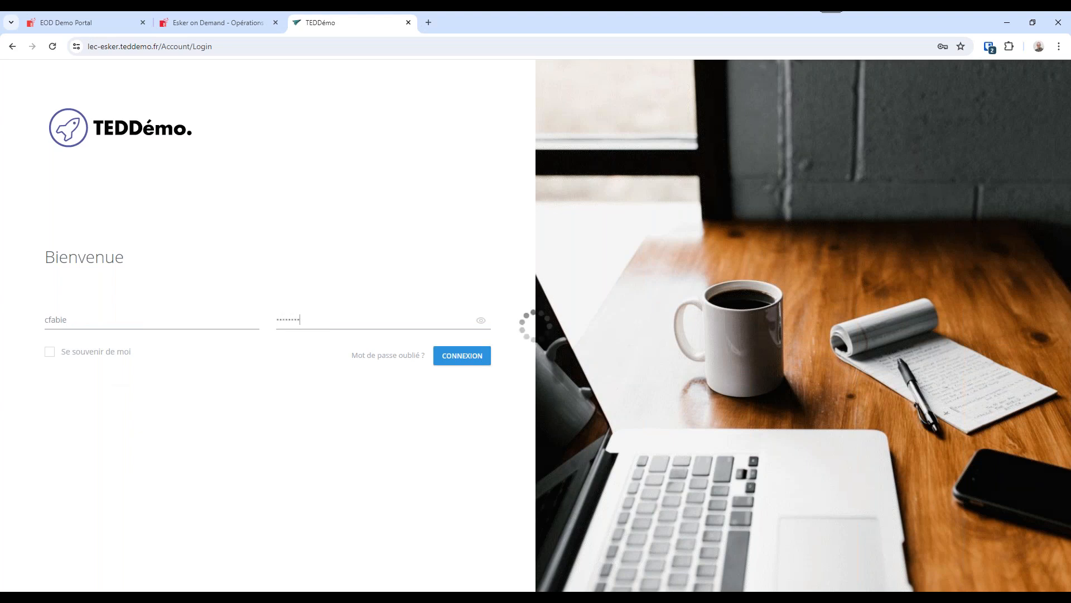
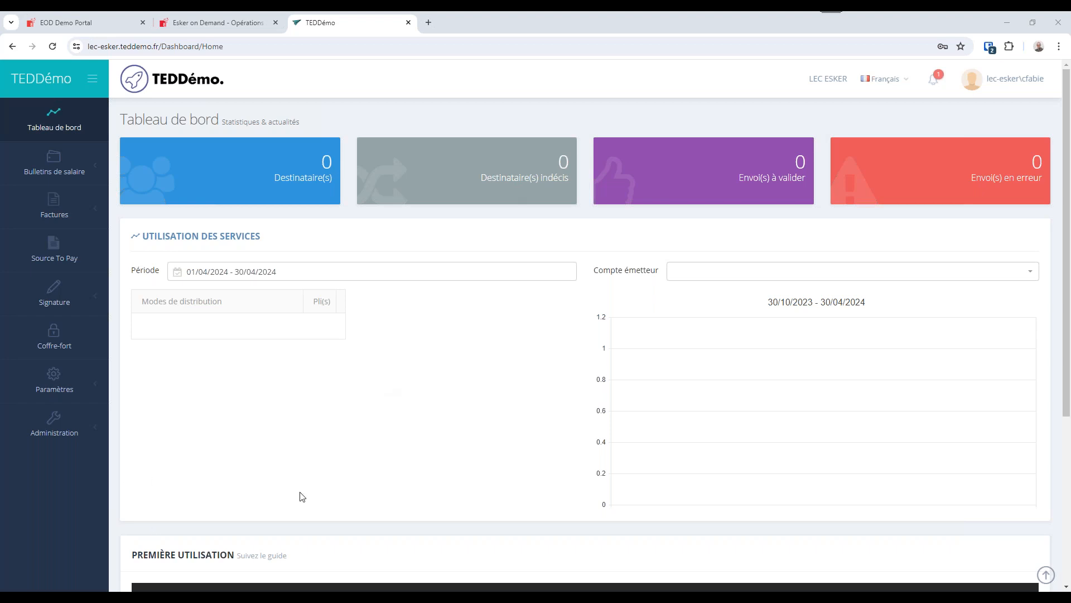
Open the Source To Pay setup assistant and go to the ERP connections from its connection stage.
{"action": "left_click", "coordinate": [43, 267]}
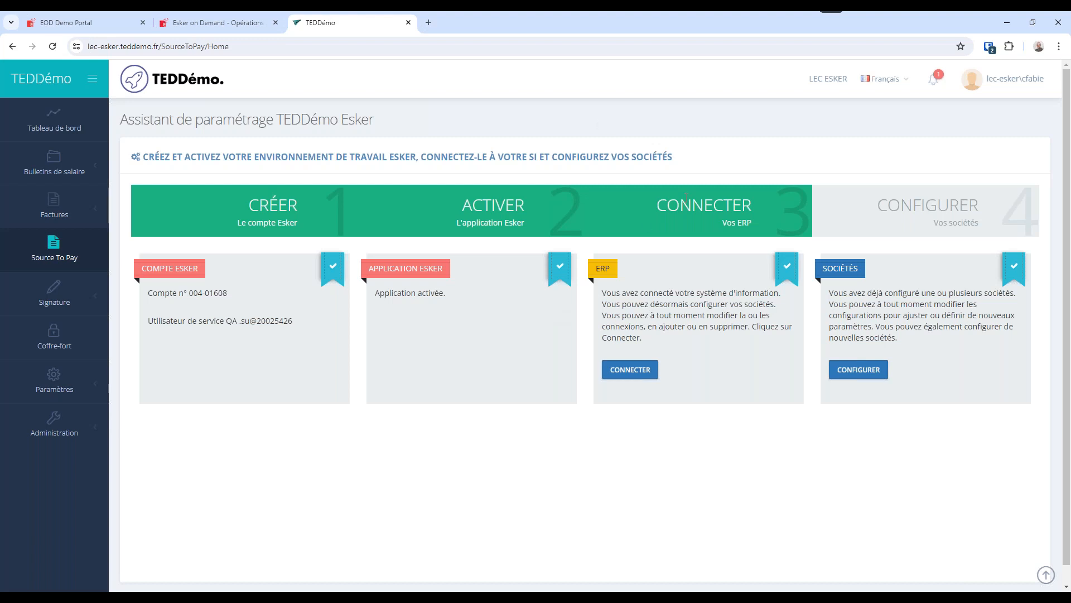
{"action": "left_click_drag", "start_coordinate": [659, 206], "coordinate": [754, 204]}
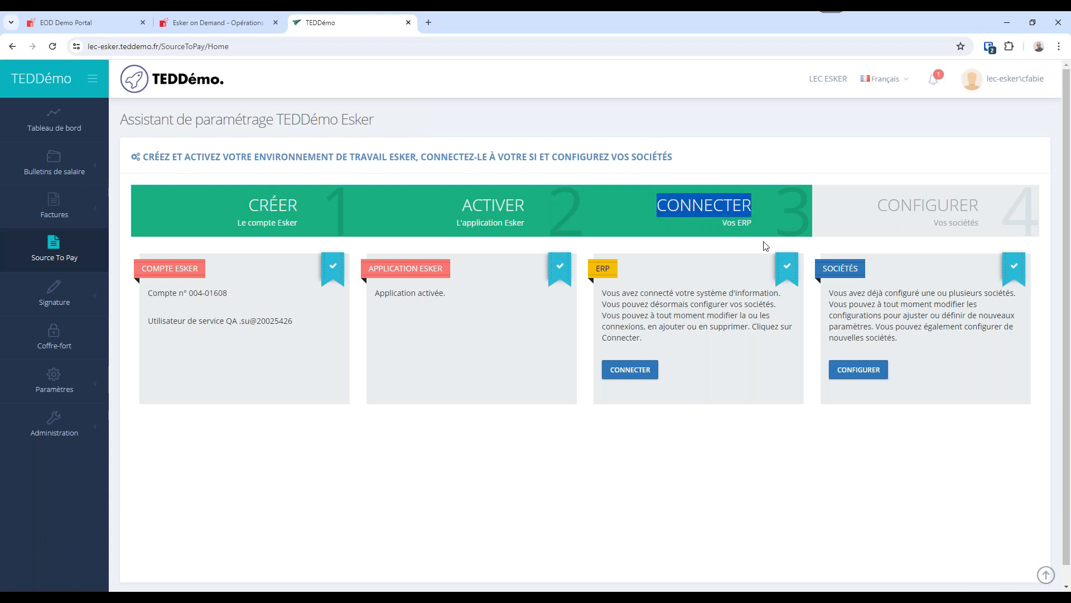
{"action": "left_click", "coordinate": [638, 376]}
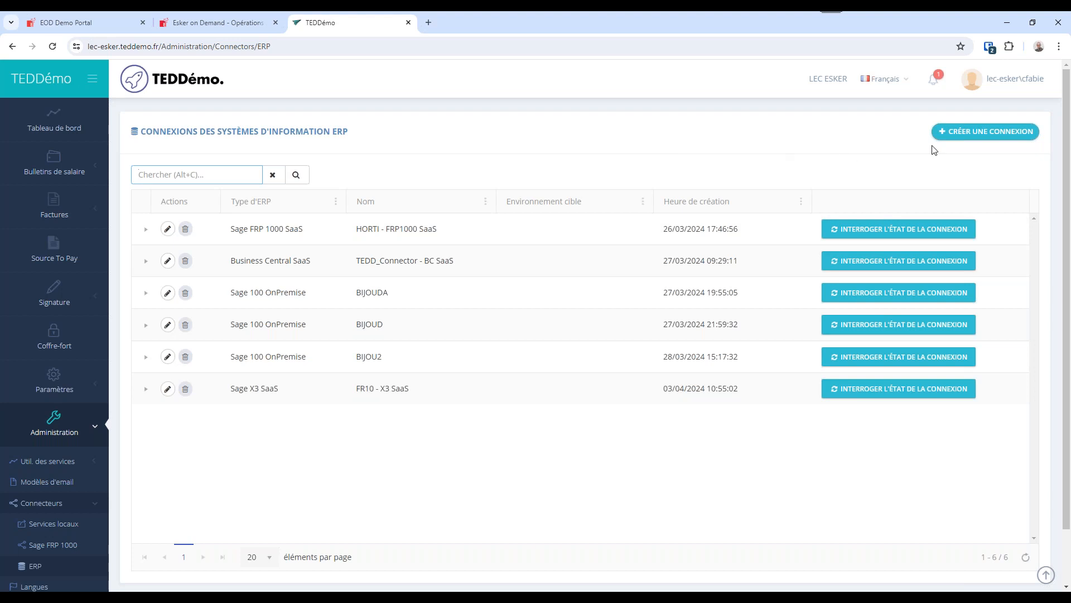
Start a new ERP connection, compare the parameters for Sage FRP 1000 and Business Central, SaaS and on premise, and cancel it.
{"action": "left_click", "coordinate": [980, 136]}
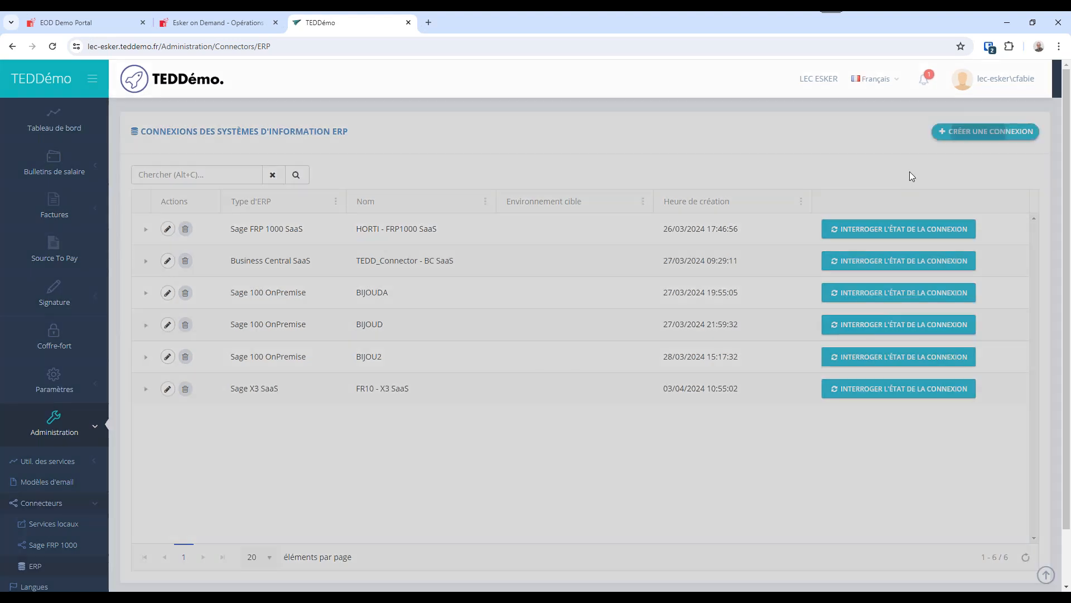
{"action": "left_click", "coordinate": [504, 138]}
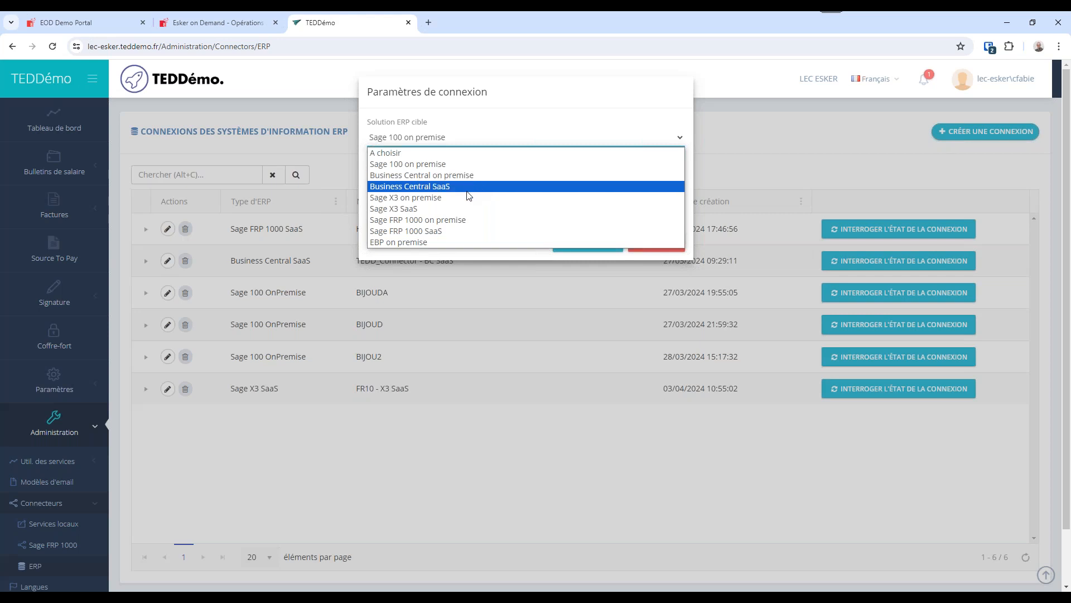
{"action": "left_click", "coordinate": [453, 231]}
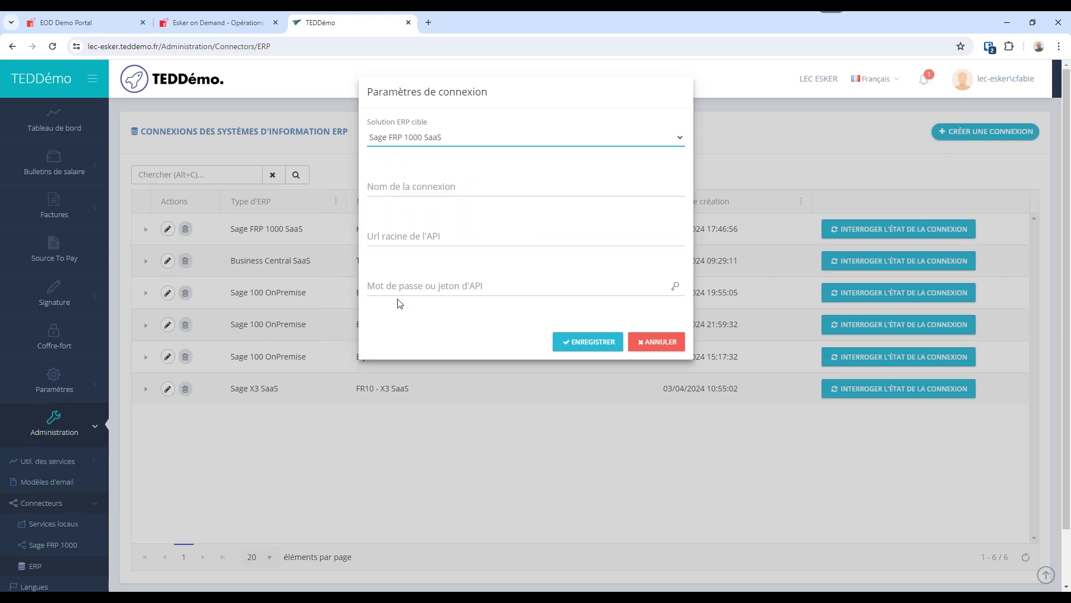
{"action": "left_click", "coordinate": [533, 140]}
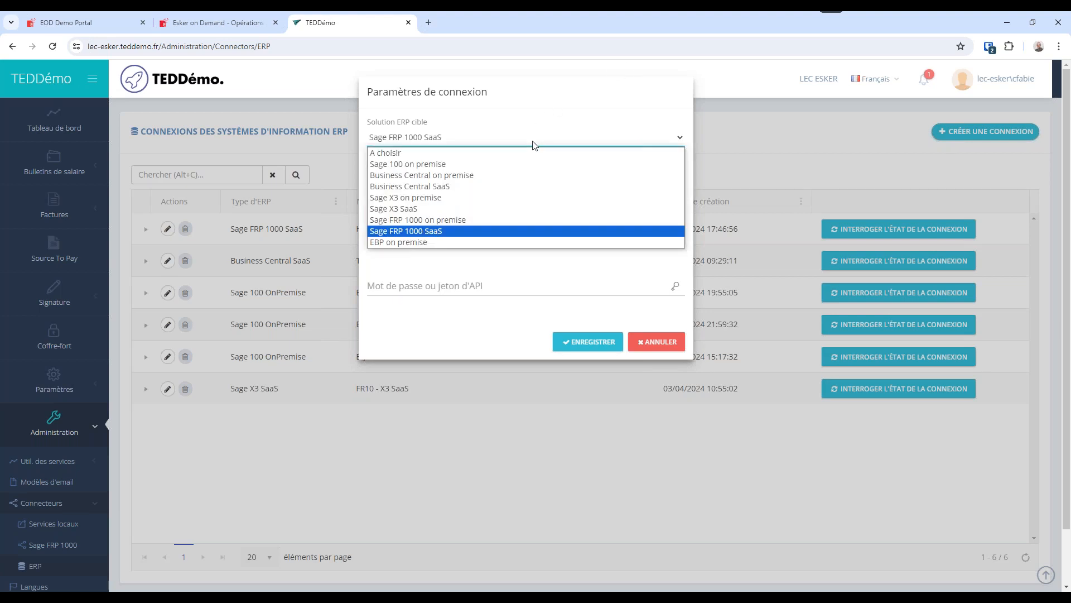
{"action": "left_click", "coordinate": [468, 220]}
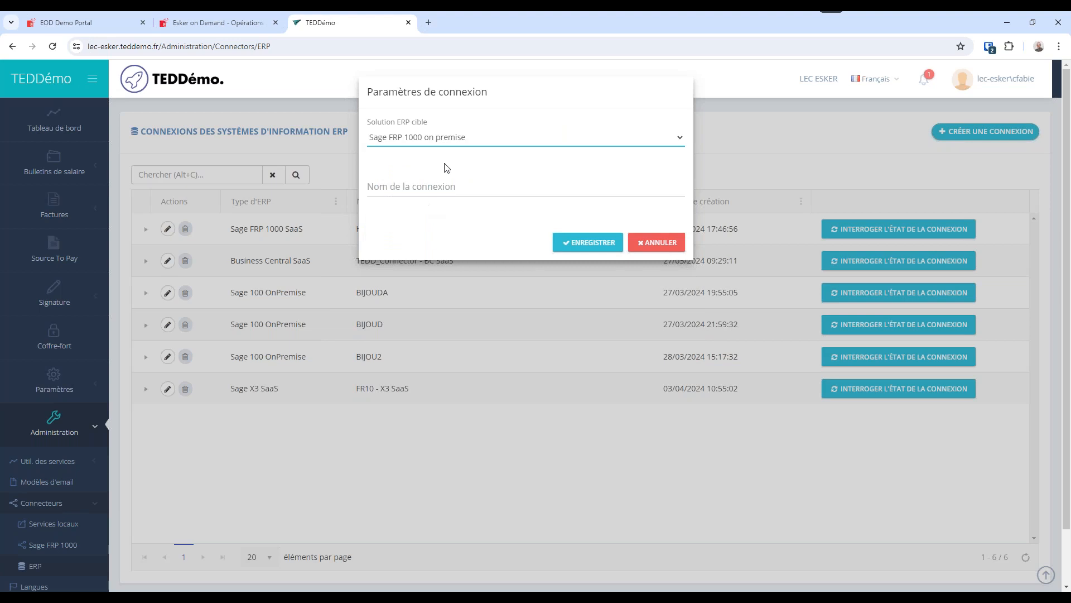
{"action": "left_click", "coordinate": [455, 138]}
{"action": "left_click", "coordinate": [455, 175]}
{"action": "left_click", "coordinate": [501, 143]}
{"action": "left_click", "coordinate": [475, 184]}
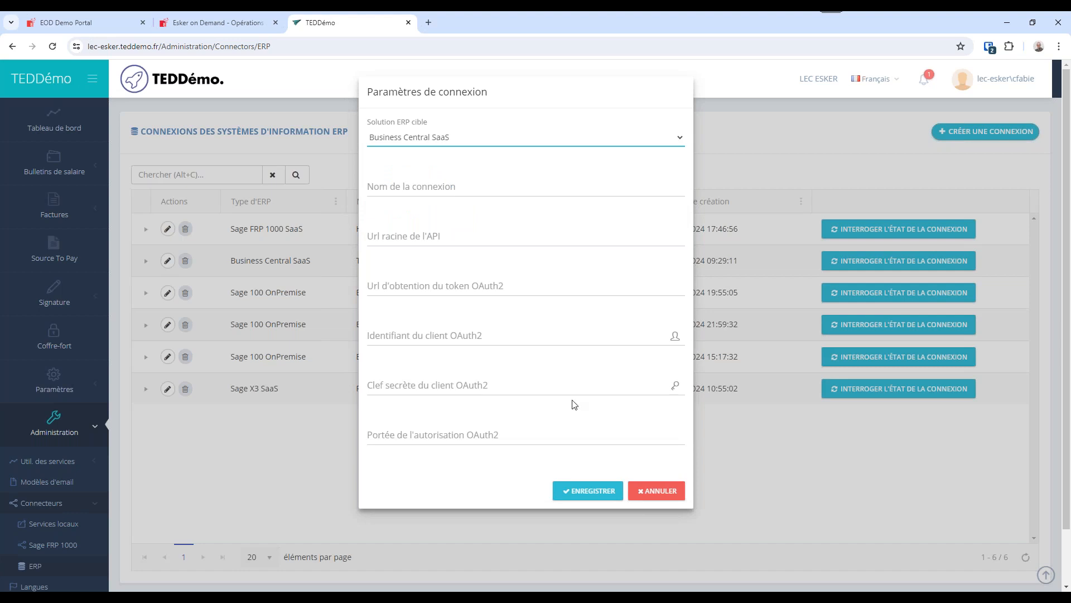
{"action": "left_click", "coordinate": [651, 493]}
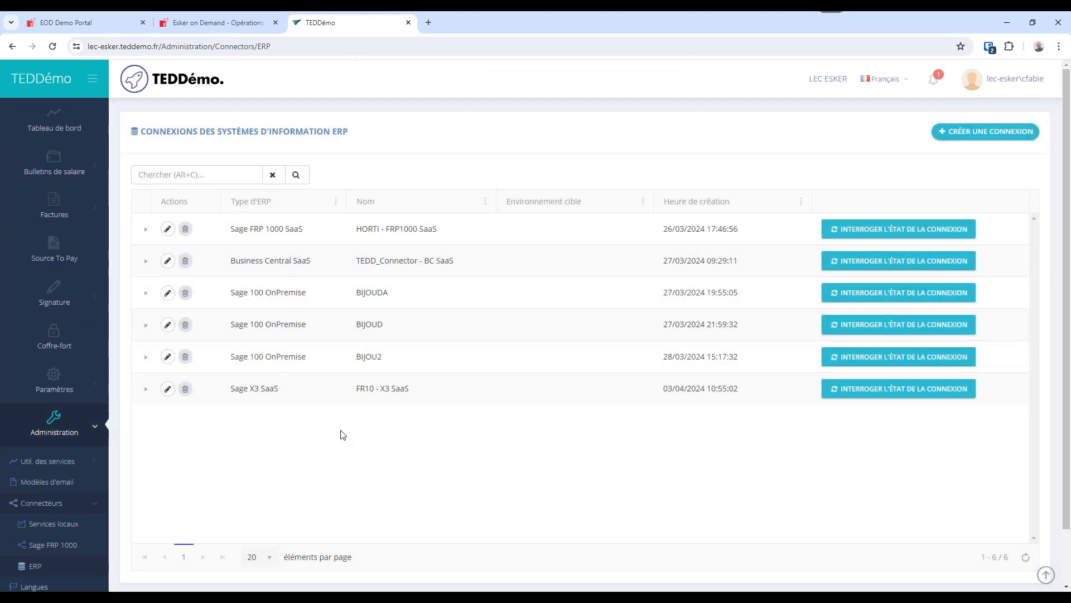
Expand the FR10 - X3 SaaS and BIJOUD connections to view their status details.
{"action": "left_click", "coordinate": [145, 390]}
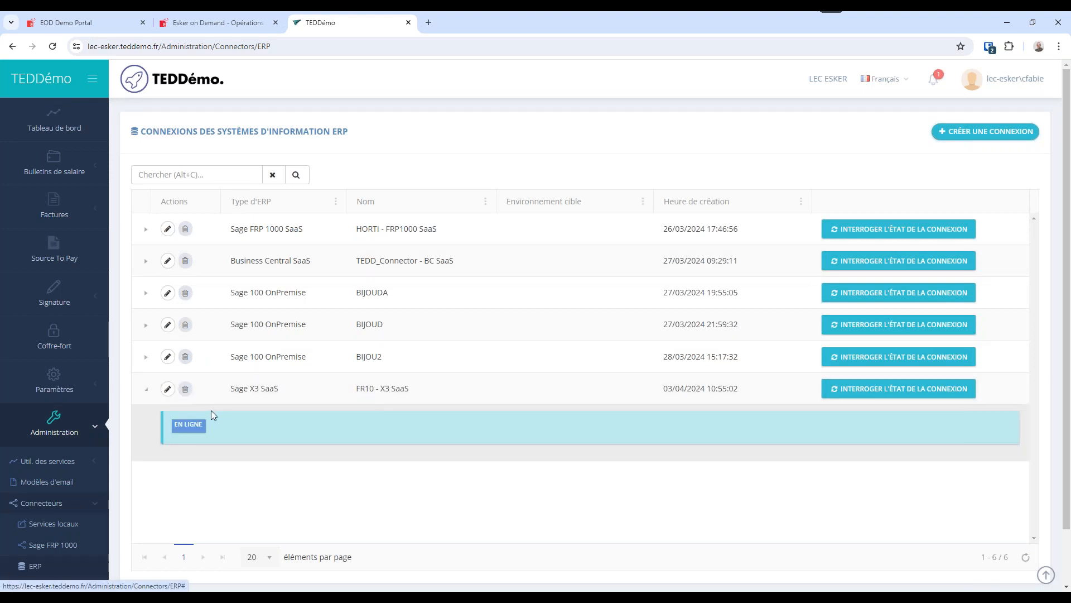
{"action": "left_click", "coordinate": [145, 325]}
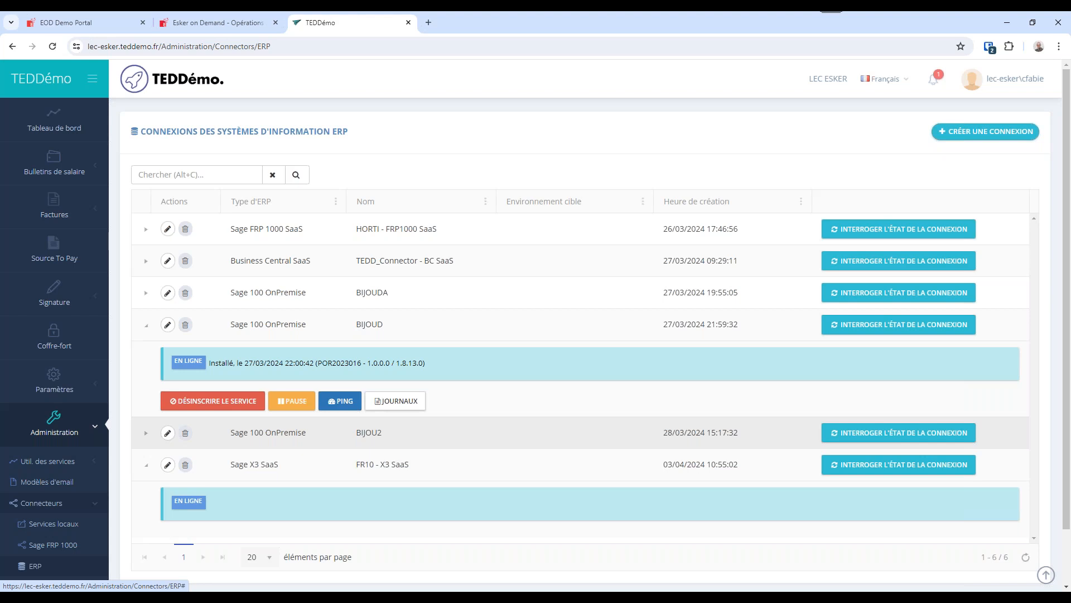
Return to Source To Pay, open the company configuration, refresh the company list and look through it.
{"action": "left_click", "coordinate": [56, 259]}
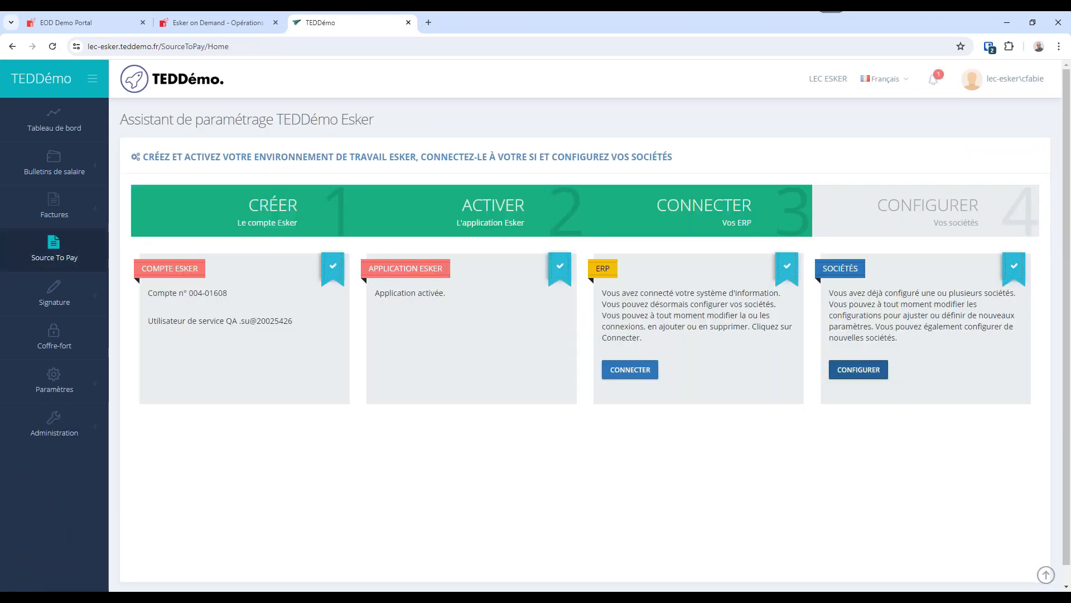
{"action": "left_click", "coordinate": [858, 369]}
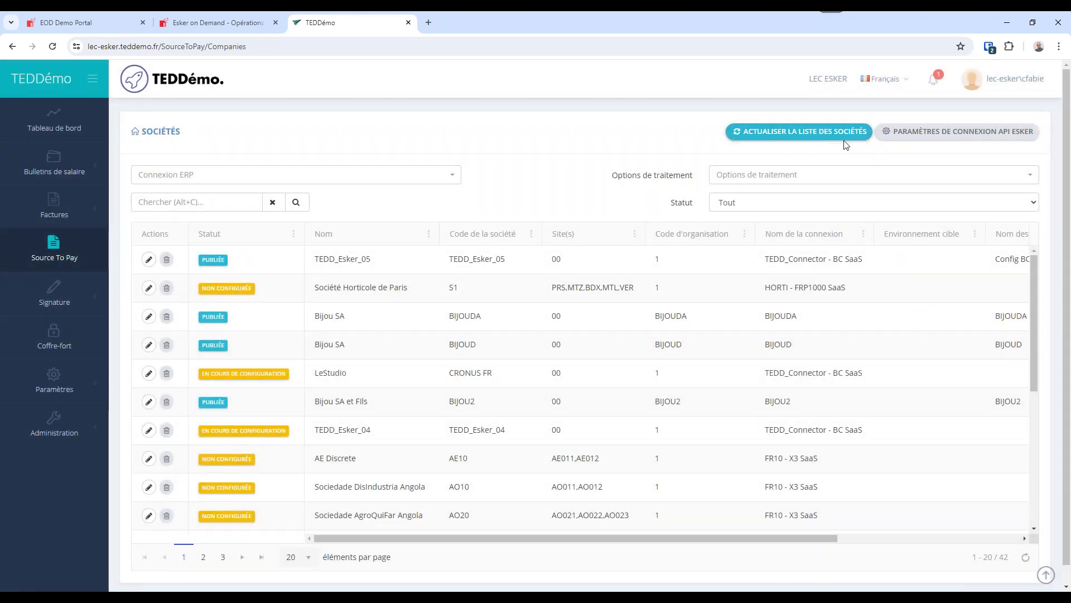
{"action": "left_click", "coordinate": [756, 136]}
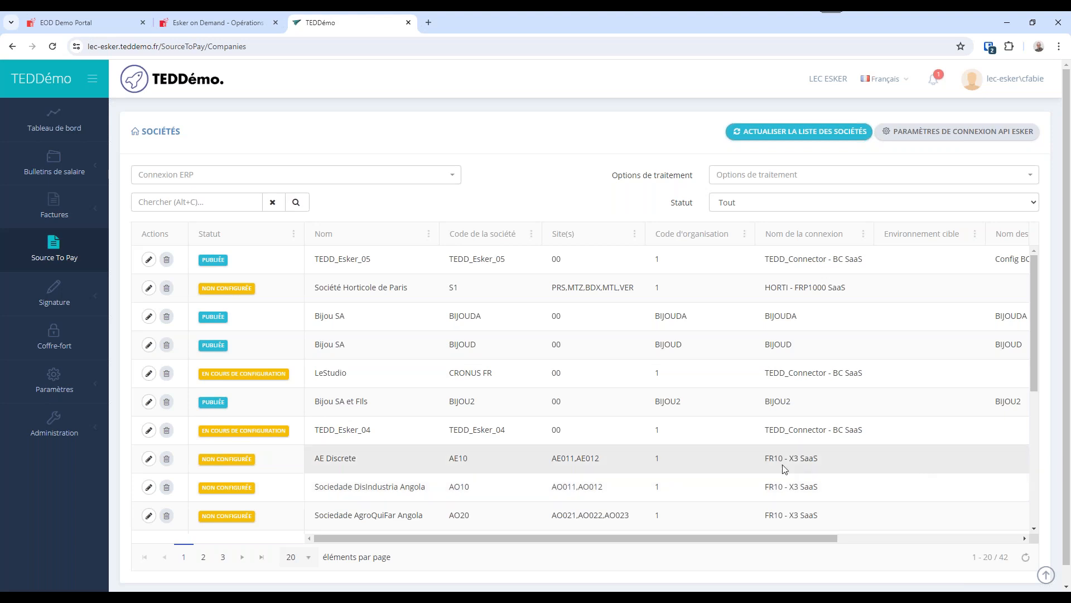
{"action": "scroll", "coordinate": [672, 451], "scroll_direction": "down", "scroll_amount": 3}
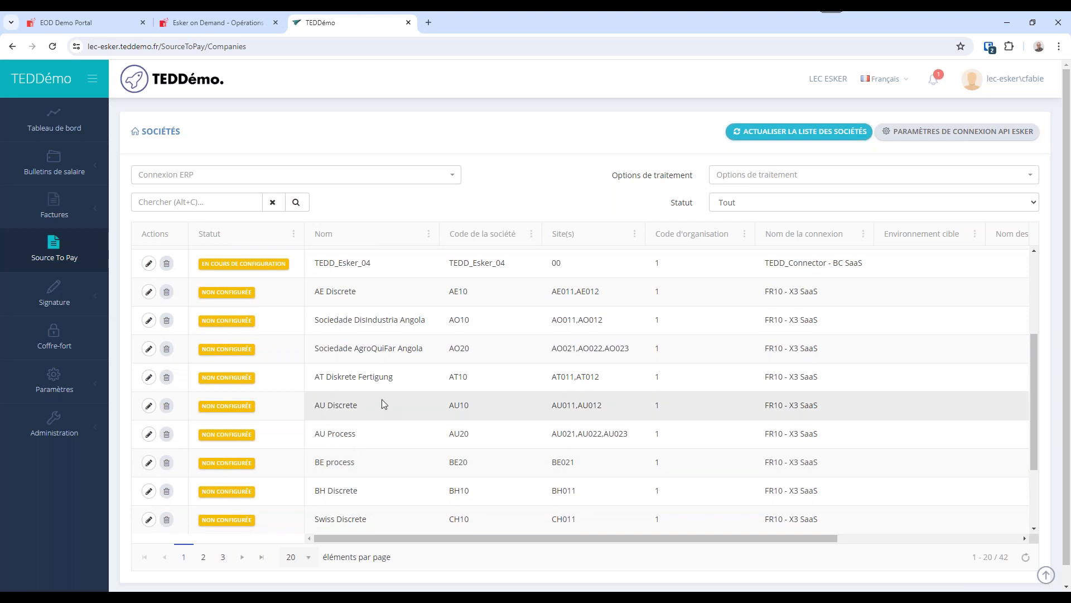
{"action": "scroll", "coordinate": [858, 476], "scroll_direction": "up", "scroll_amount": 3}
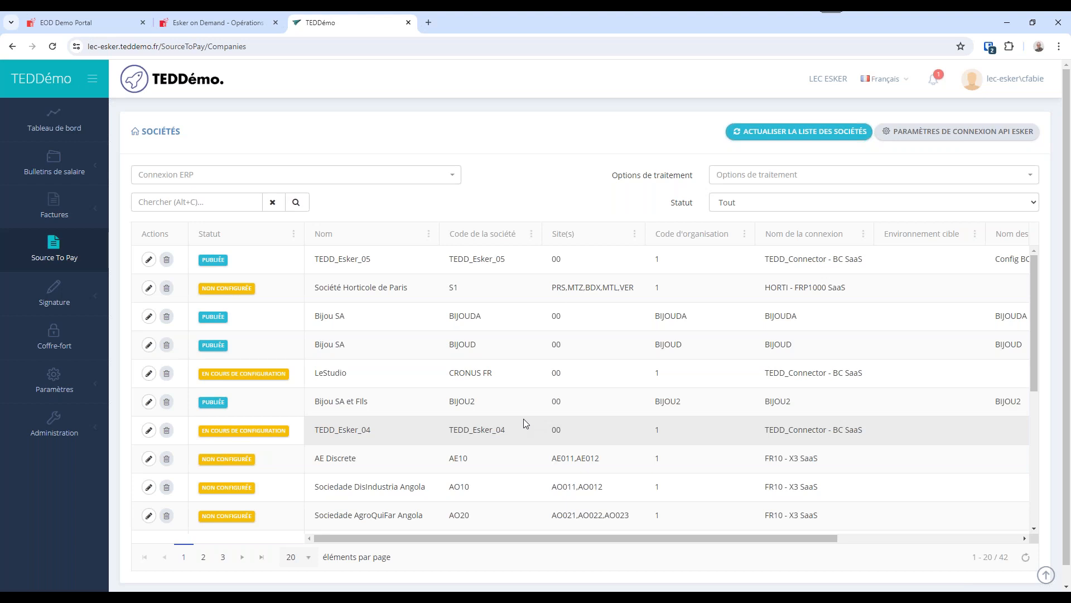
Examine the publication and configuration statuses of the companies in the list.
{"action": "double_click", "coordinate": [228, 271]}
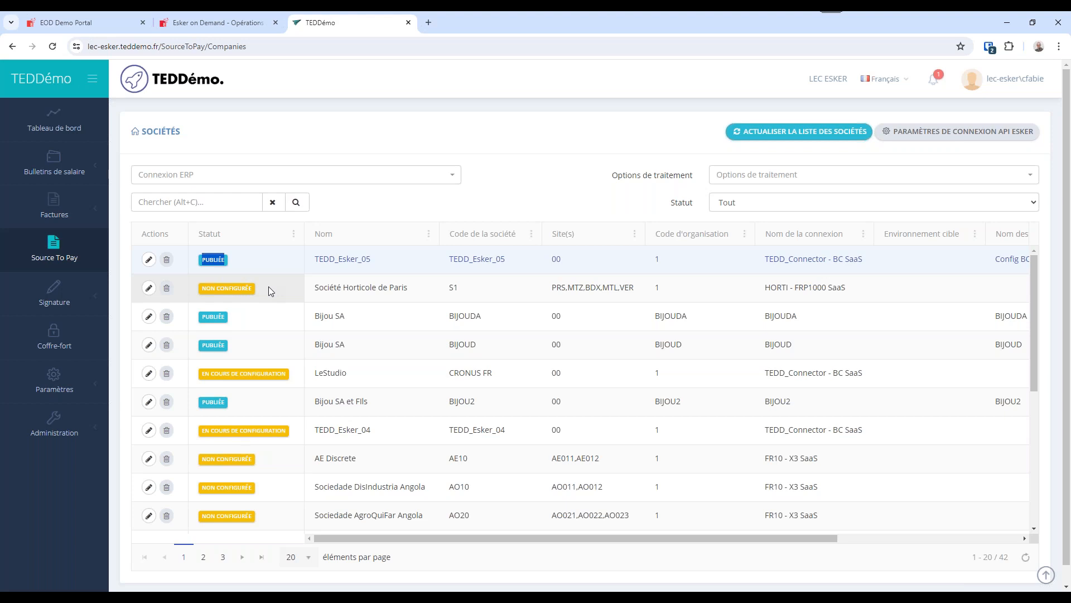
{"action": "left_click_drag", "start_coordinate": [269, 287], "coordinate": [191, 296]}
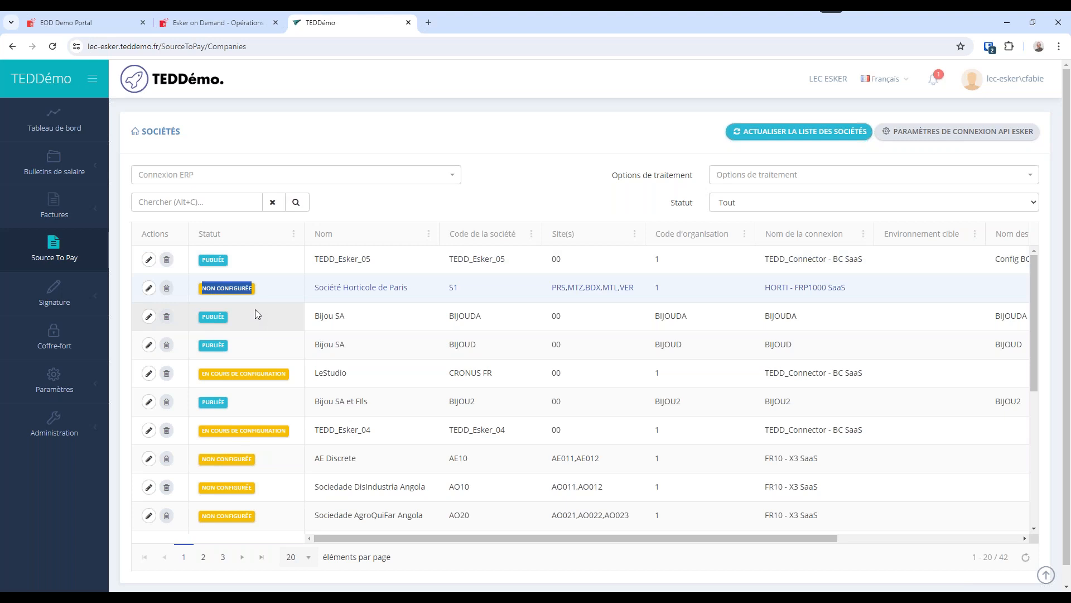
{"action": "left_click_drag", "start_coordinate": [305, 380], "coordinate": [199, 376]}
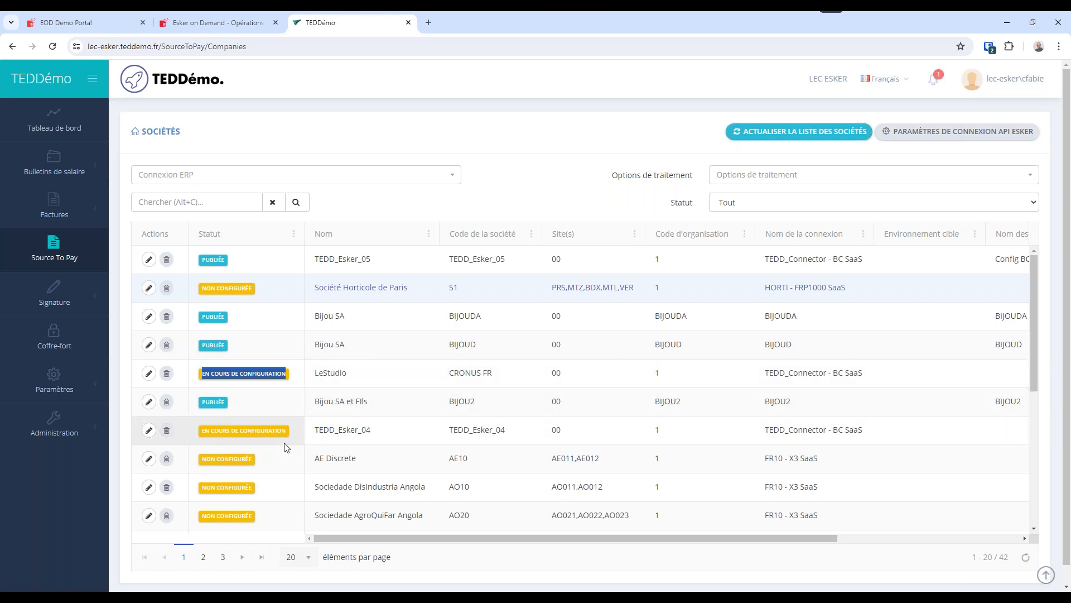
{"action": "scroll", "coordinate": [284, 444], "scroll_direction": "down", "scroll_amount": 3}
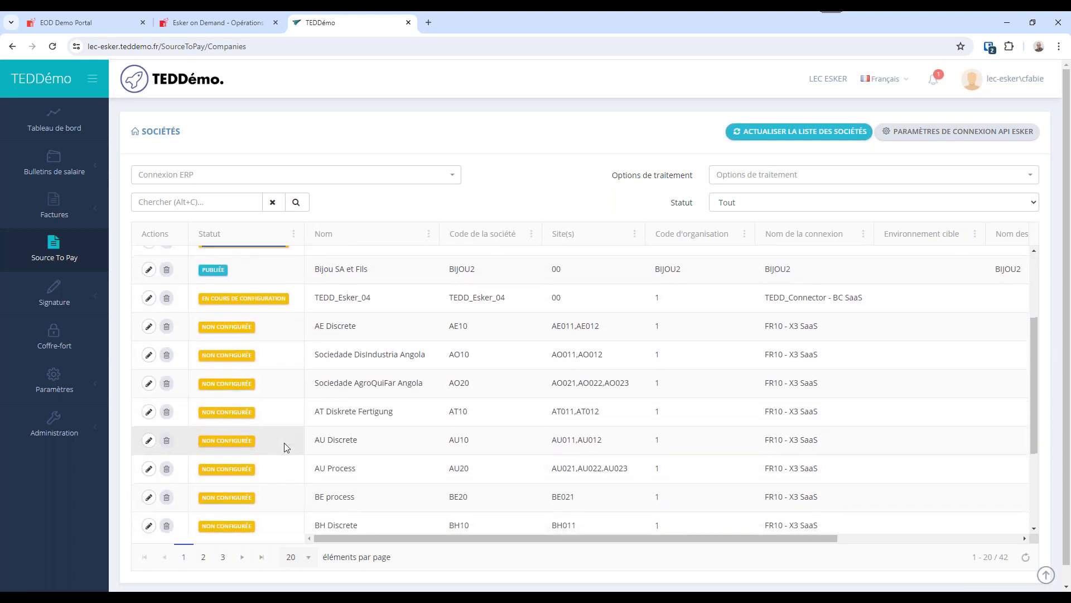
{"action": "scroll", "coordinate": [284, 441], "scroll_direction": "up", "scroll_amount": 3}
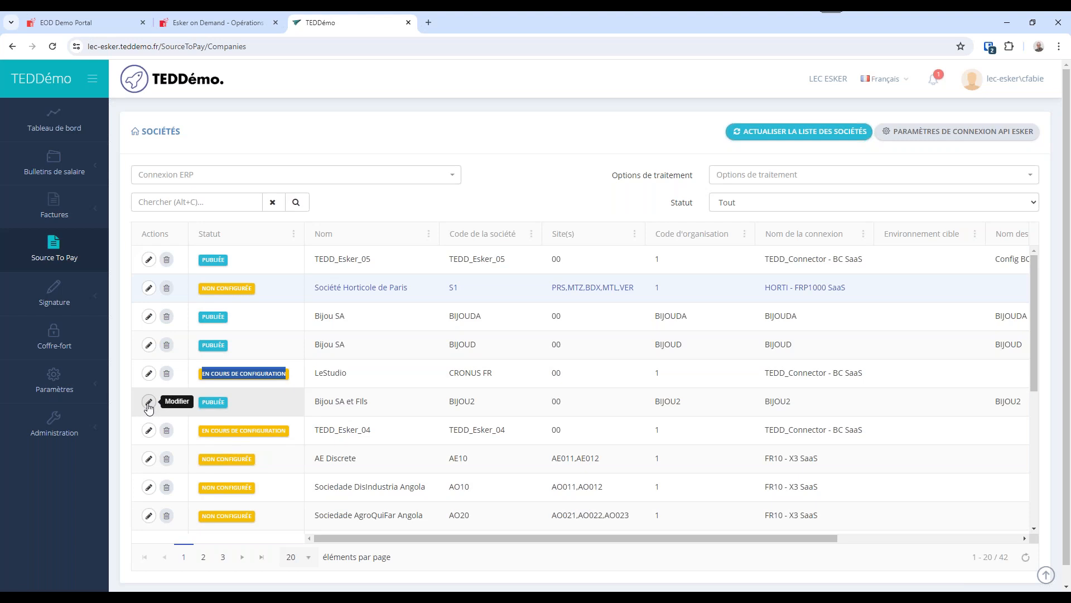
Open the Esker configuration wizard for company BIJOU2 and review its stages and identification fields.
{"action": "left_click", "coordinate": [148, 402]}
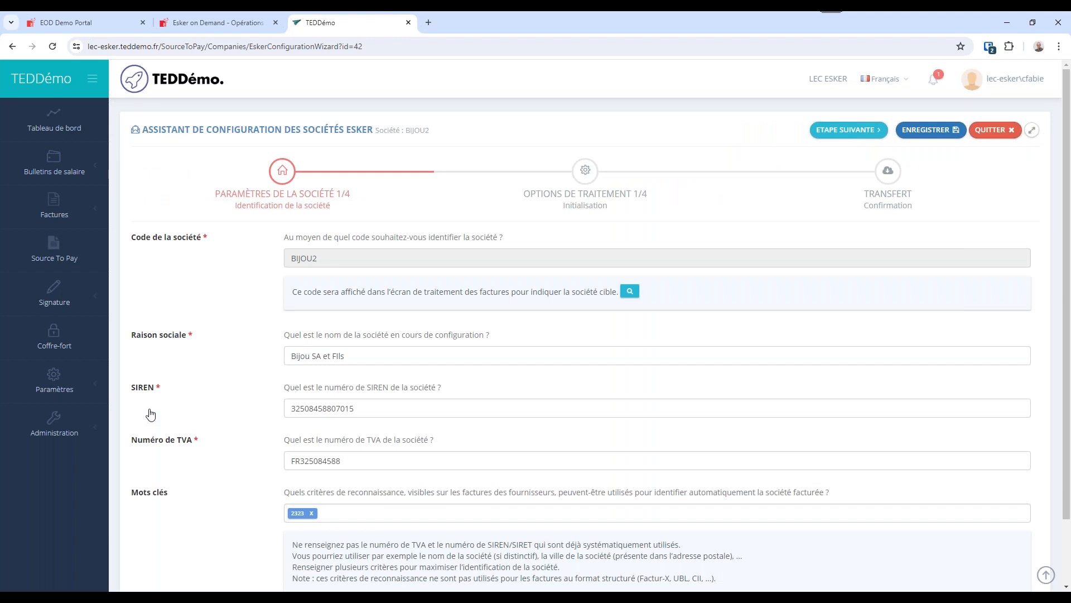
{"action": "left_click_drag", "start_coordinate": [150, 133], "coordinate": [373, 134]}
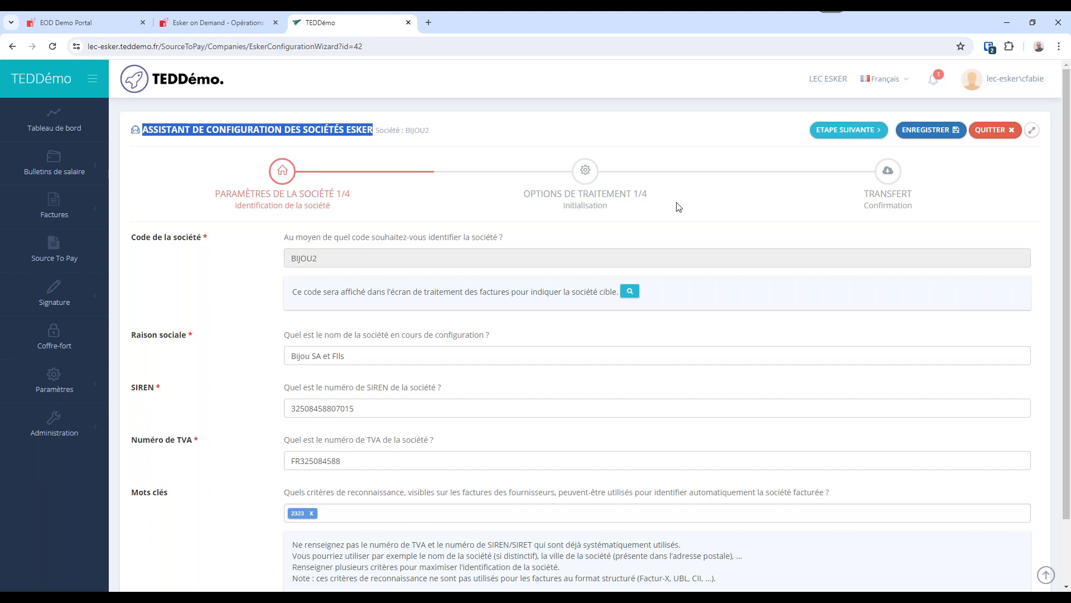
{"action": "left_click_drag", "start_coordinate": [357, 198], "coordinate": [214, 198]}
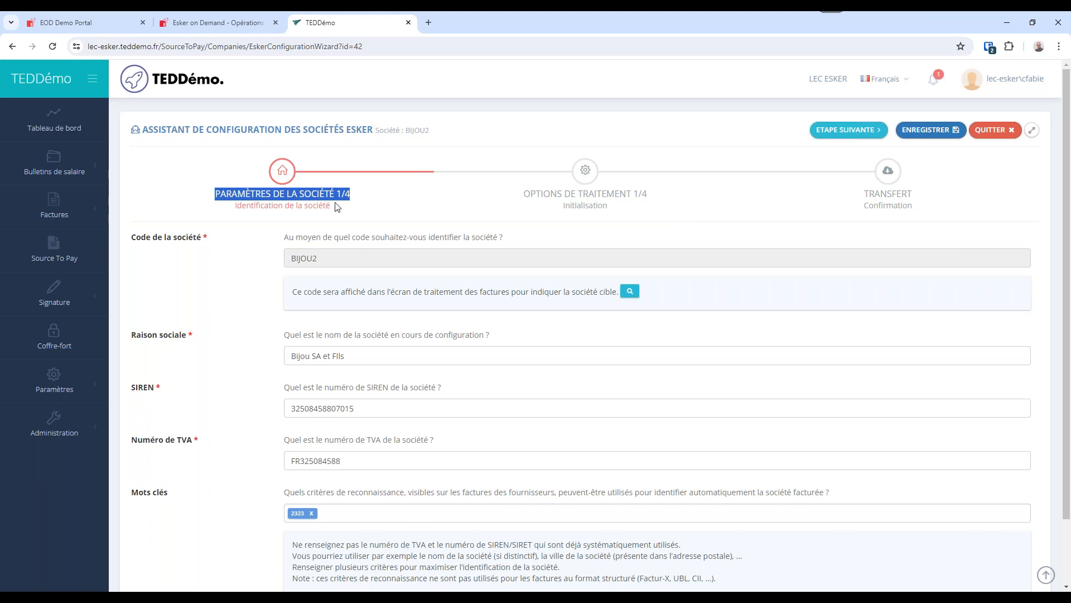
{"action": "left_click_drag", "start_coordinate": [523, 194], "coordinate": [648, 193]}
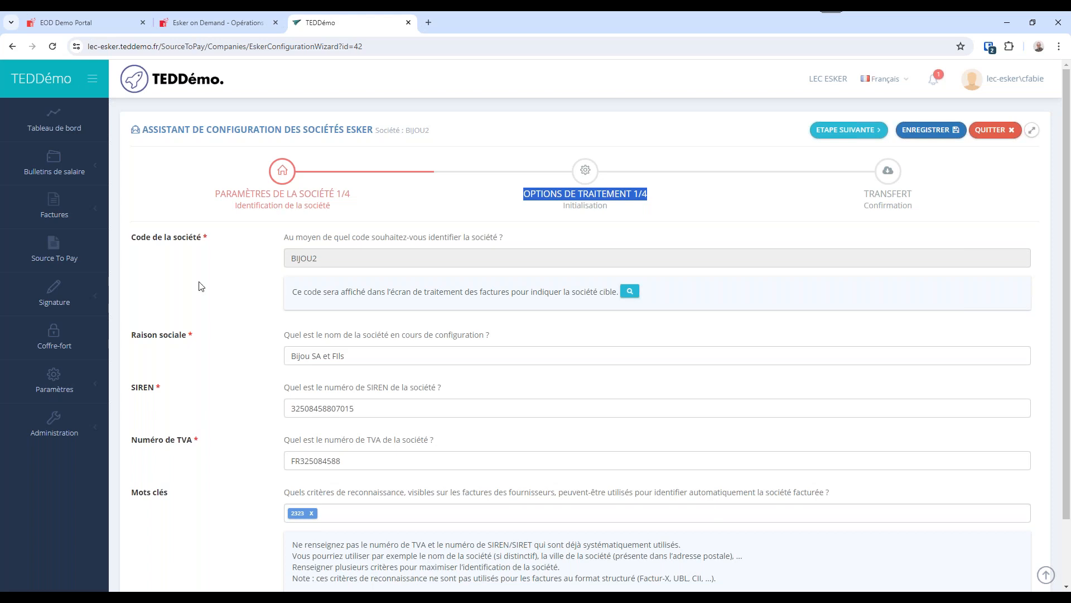
{"action": "left_click_drag", "start_coordinate": [215, 244], "coordinate": [137, 244]}
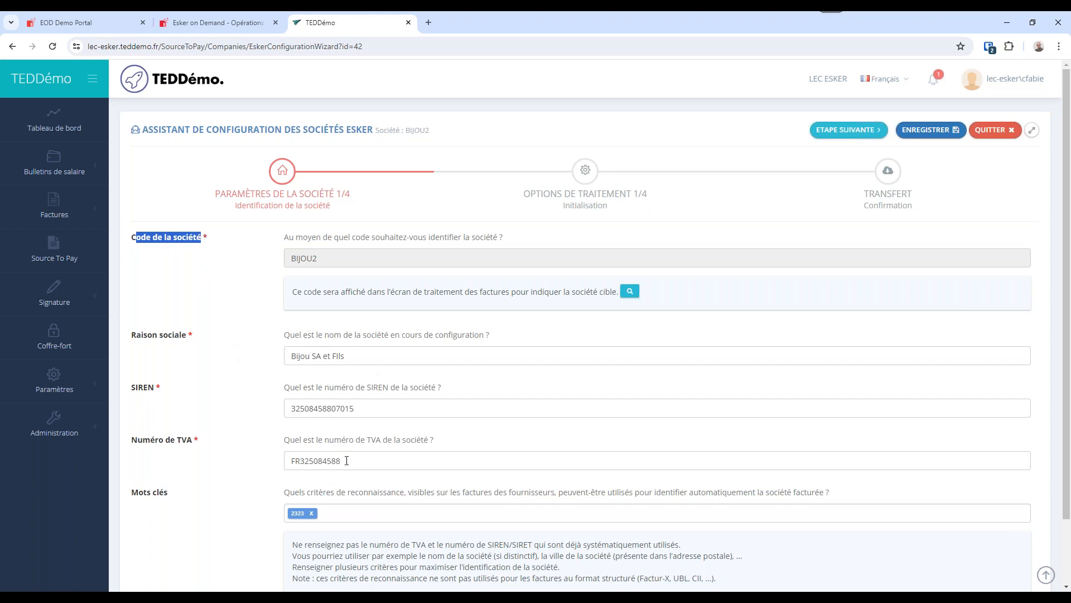
{"action": "scroll", "coordinate": [335, 455], "scroll_direction": "down", "scroll_amount": 2}
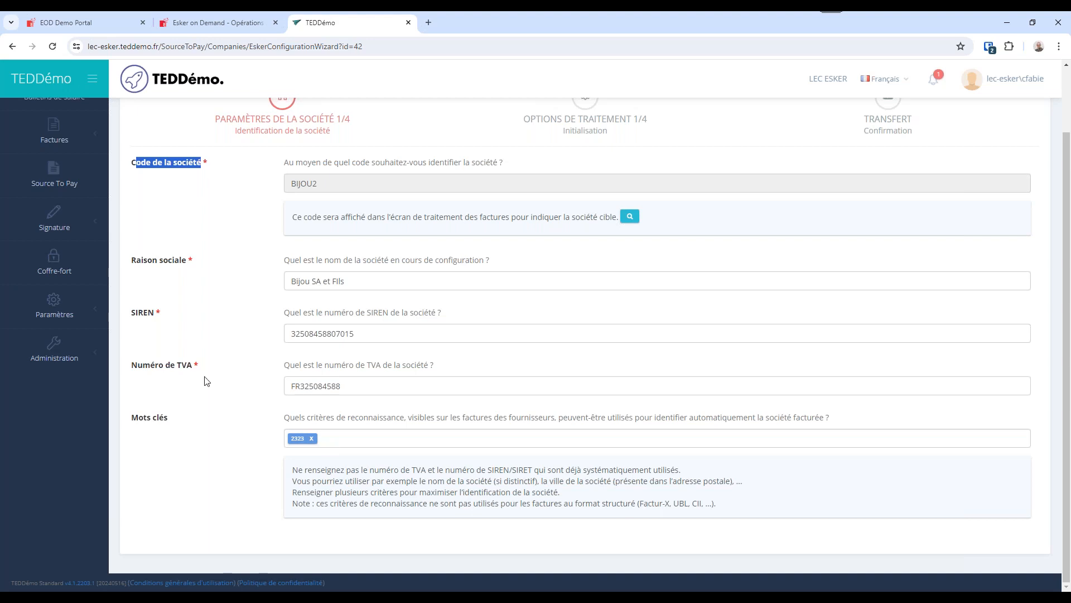
Add BIJOU as a recognition keyword for the company and check the guidance on TVA and SIREN/SIRET numbers.
{"action": "left_click", "coordinate": [357, 445]}
{"action": "type", "text": "bijou"}
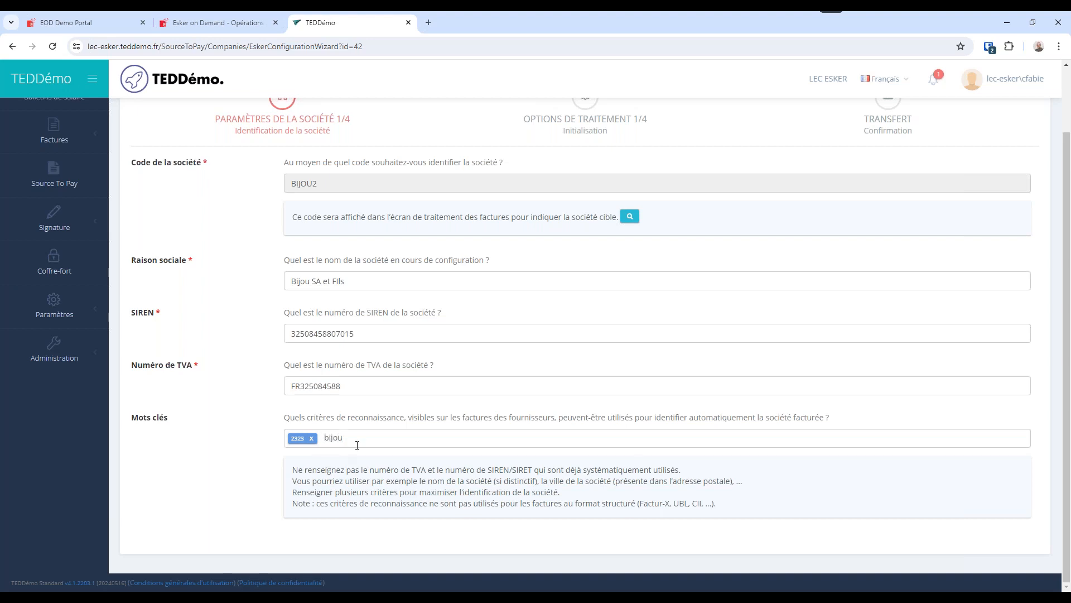
{"action": "key", "text": "Return"}
{"action": "left_click_drag", "start_coordinate": [415, 469], "coordinate": [539, 468]}
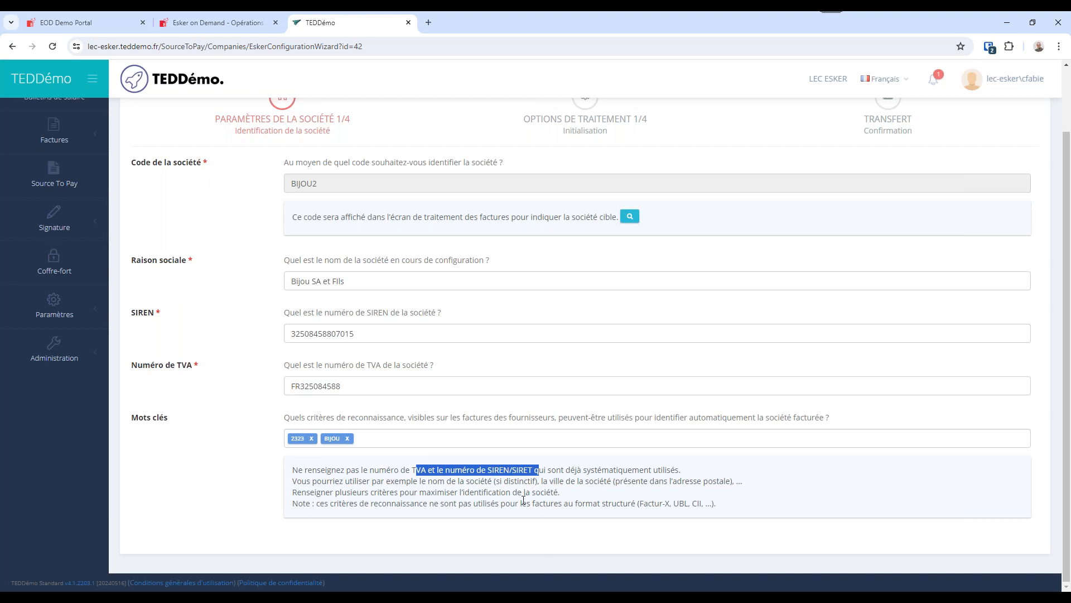
Advance to company parameters 2/4, view the selector of expected document cultures and cancel it.
{"action": "scroll", "coordinate": [528, 490], "scroll_direction": "up", "scroll_amount": 2}
{"action": "left_click", "coordinate": [856, 133]}
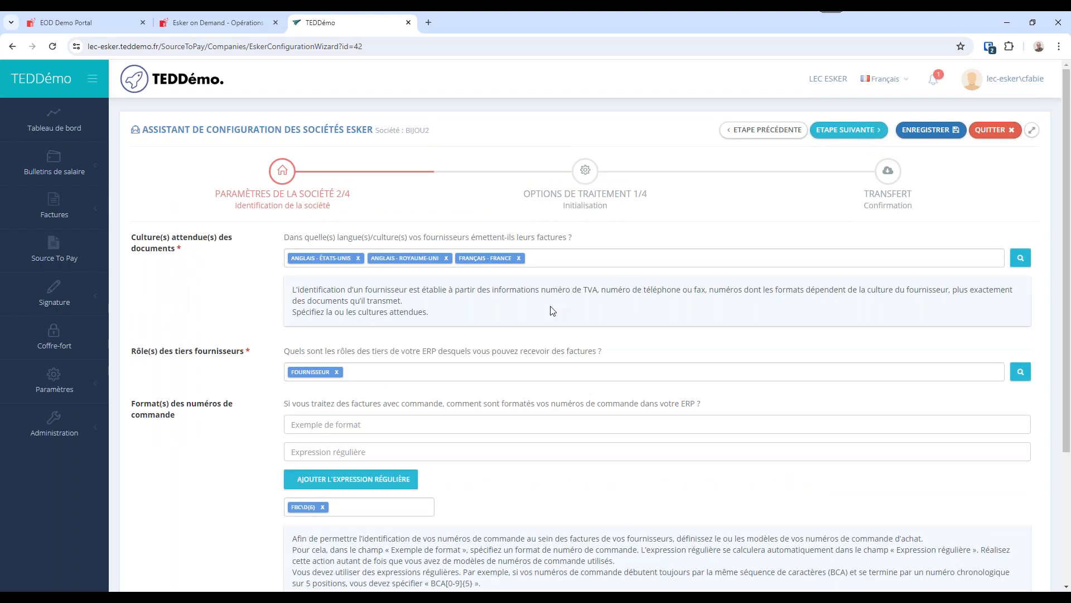
{"action": "left_click_drag", "start_coordinate": [144, 238], "coordinate": [186, 263]}
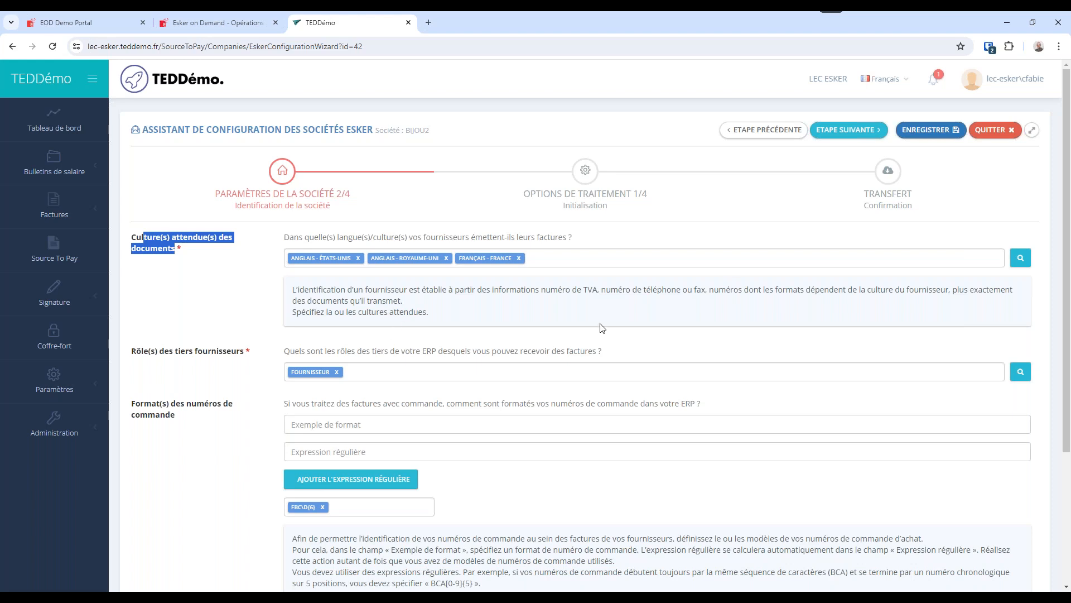
{"action": "left_click", "coordinate": [1021, 258]}
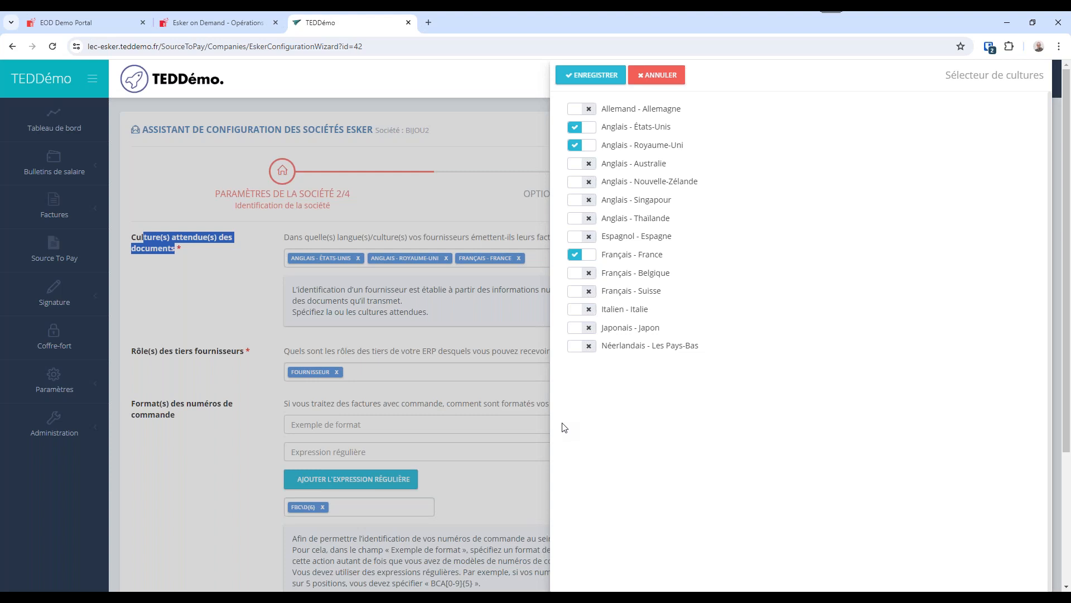
{"action": "left_click", "coordinate": [669, 78]}
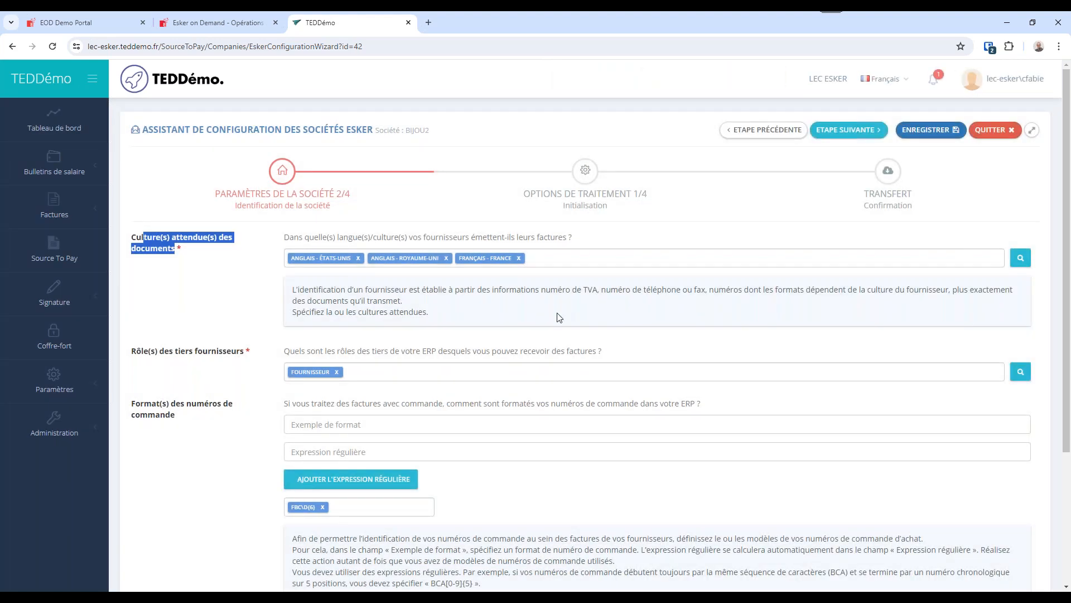
View the role selector for supplier third parties and cancel it.
{"action": "left_click_drag", "start_coordinate": [135, 352], "coordinate": [252, 360]}
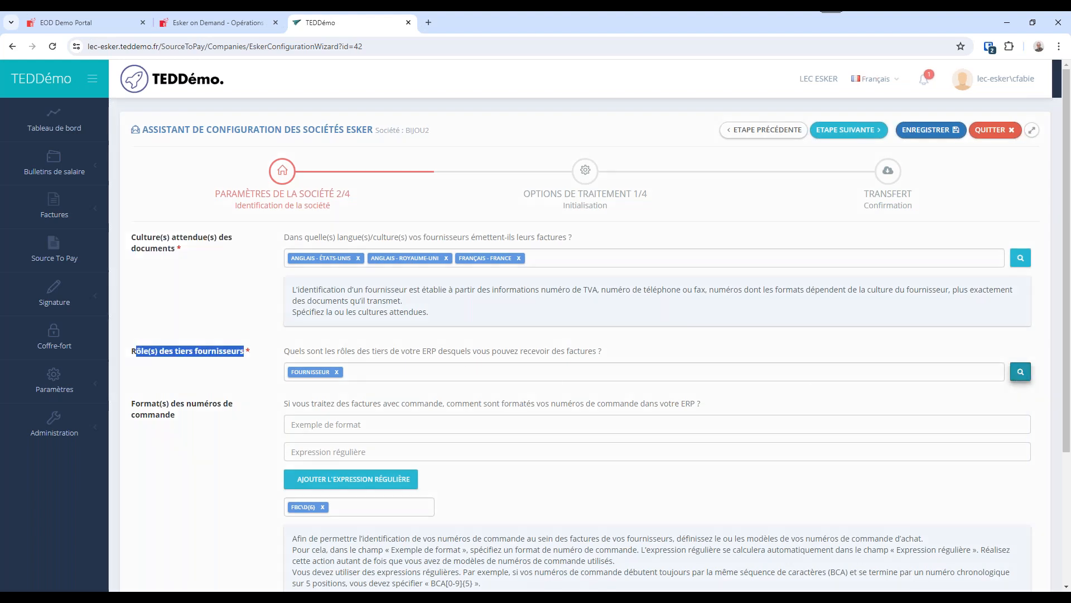
{"action": "left_click", "coordinate": [1020, 371]}
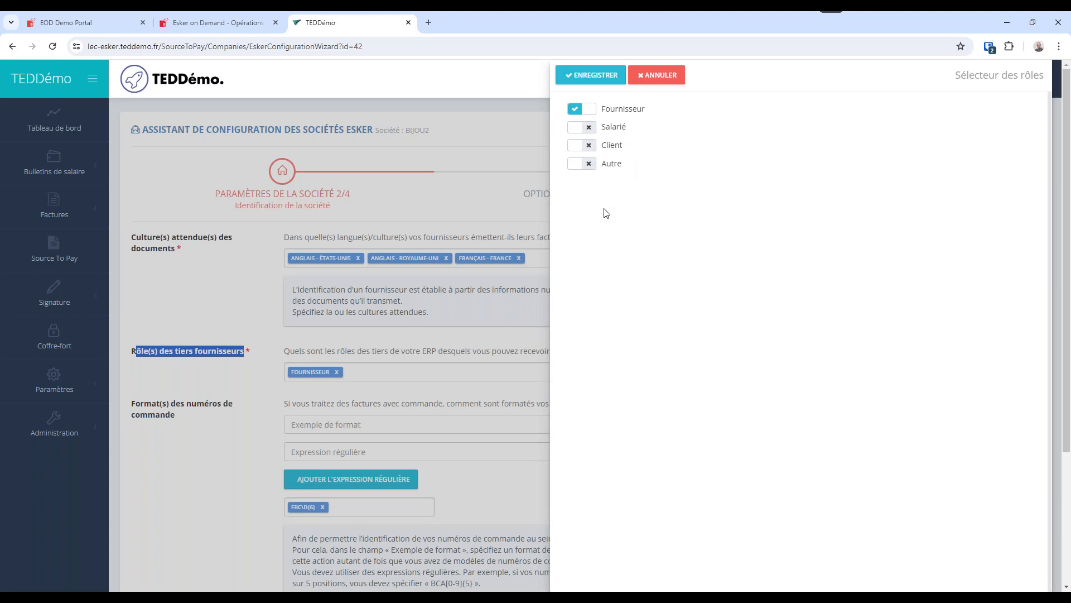
{"action": "left_click", "coordinate": [663, 76]}
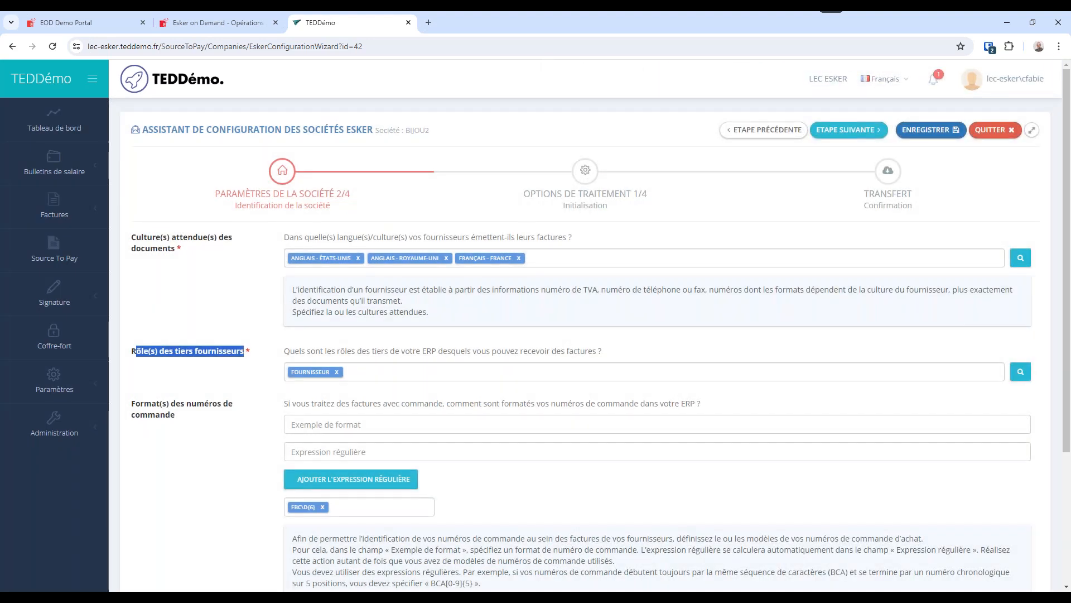
Add the order number regular expression /BCF\d{8}/ generated from the example format BCF20240001.
{"action": "scroll", "coordinate": [501, 416], "scroll_direction": "down", "scroll_amount": 2}
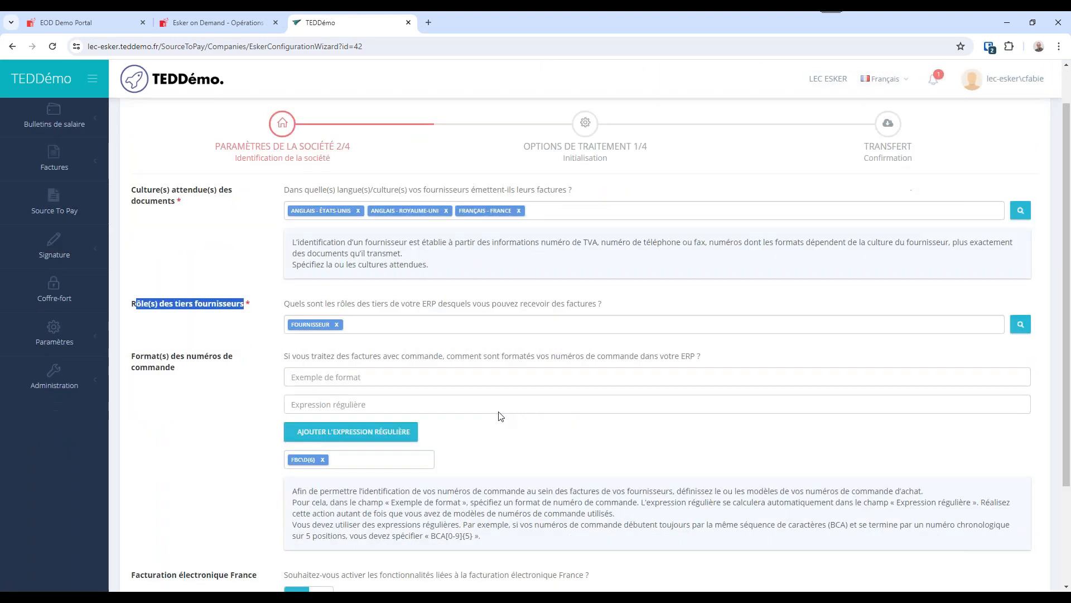
{"action": "left_click", "coordinate": [354, 294]}
{"action": "left_click_drag", "start_coordinate": [353, 294], "coordinate": [443, 294]}
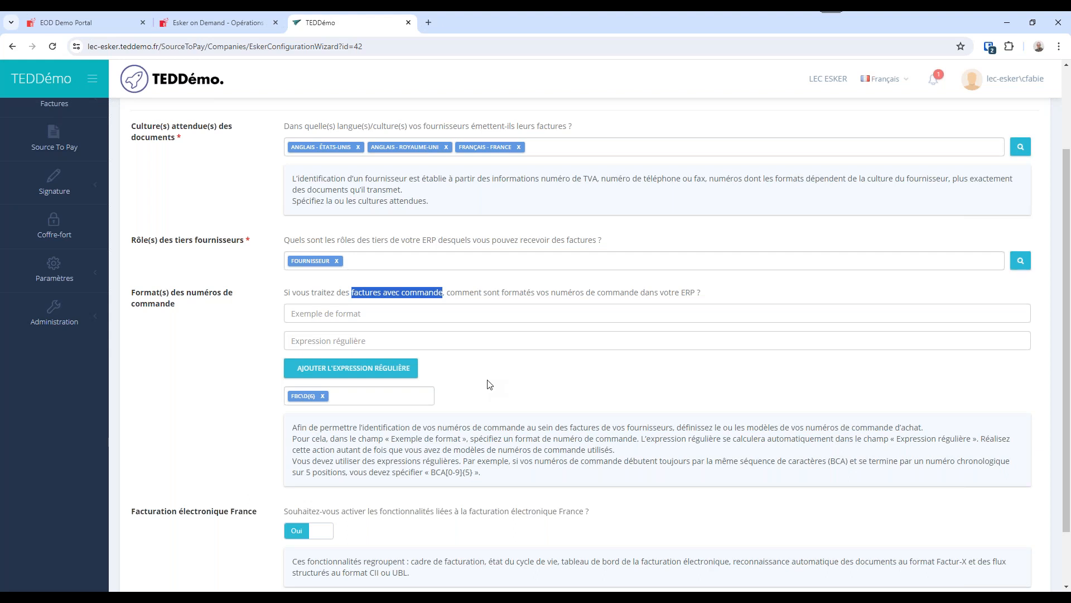
{"action": "left_click", "coordinate": [408, 313]}
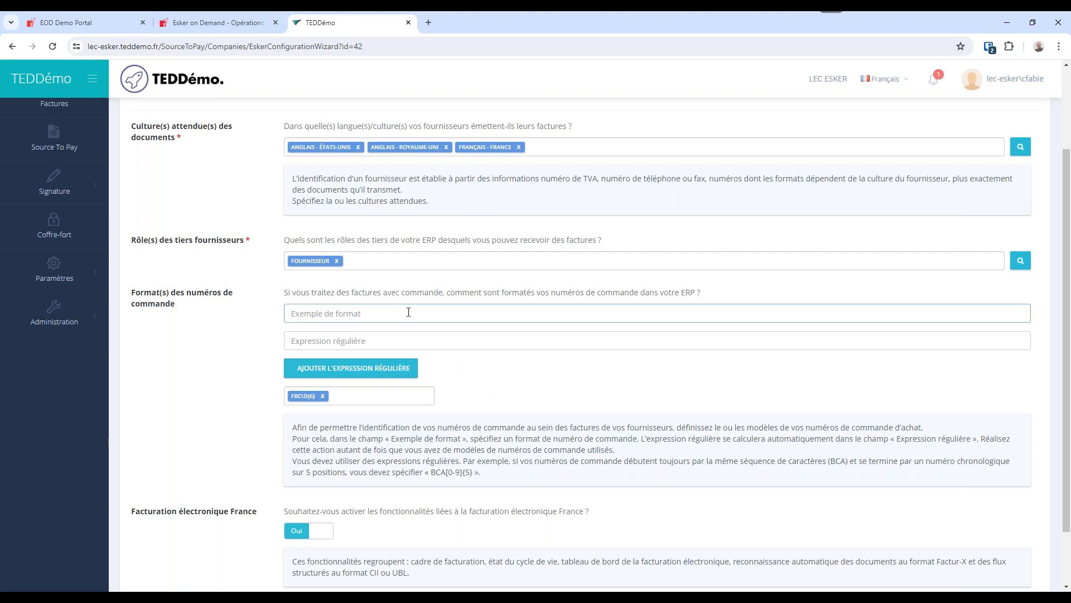
{"action": "type", "text": "BCF20240001"}
{"action": "left_click", "coordinate": [363, 335]}
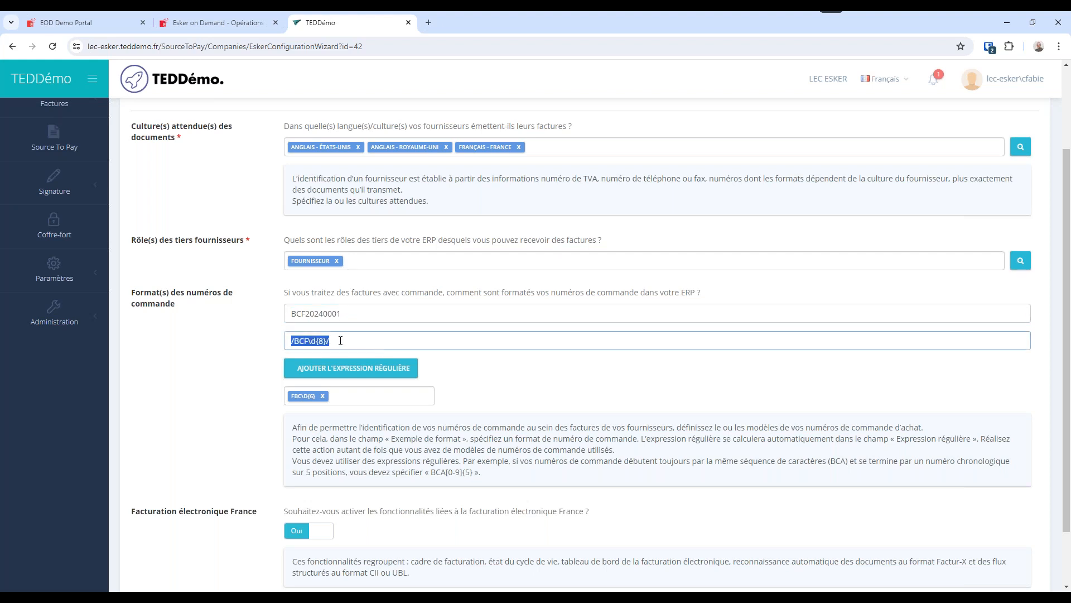
{"action": "left_click", "coordinate": [345, 368]}
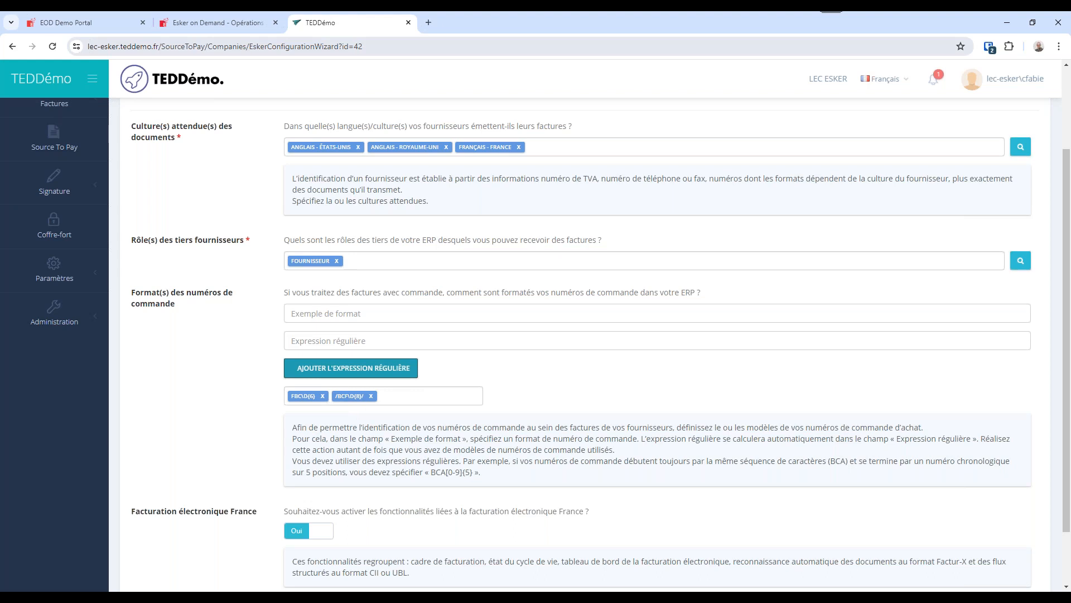
Review the added order number formats and the option for activating French electronic invoicing features.
{"action": "left_click_drag", "start_coordinate": [539, 126], "coordinate": [457, 126]}
{"action": "key", "text": "shift+End"}
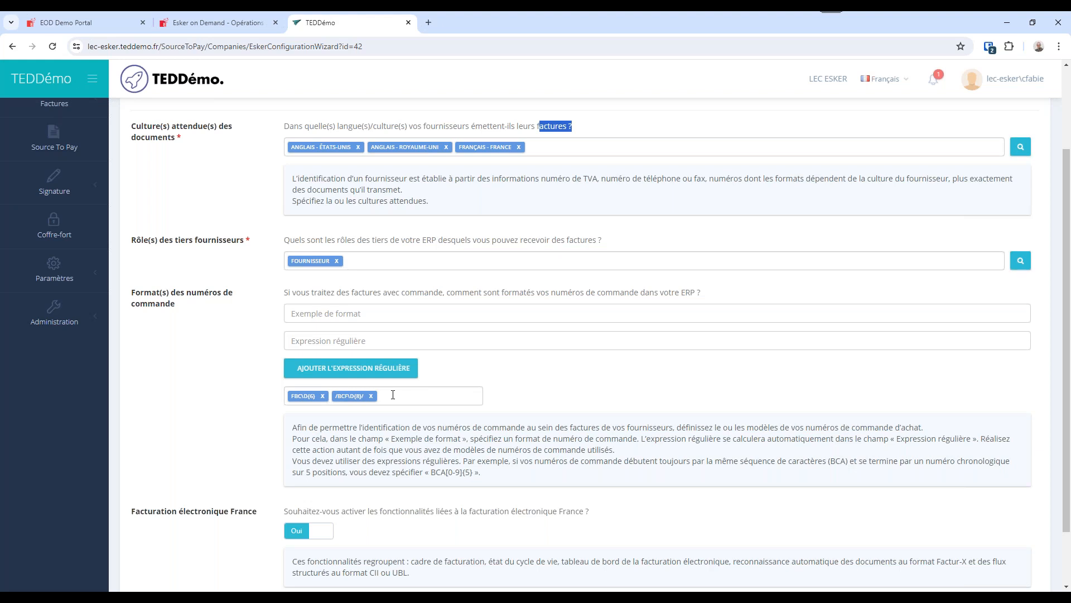
{"action": "left_click", "coordinate": [393, 395]}
{"action": "scroll", "coordinate": [333, 458], "scroll_direction": "down", "scroll_amount": 2}
{"action": "left_click_drag", "start_coordinate": [598, 446], "coordinate": [277, 444]}
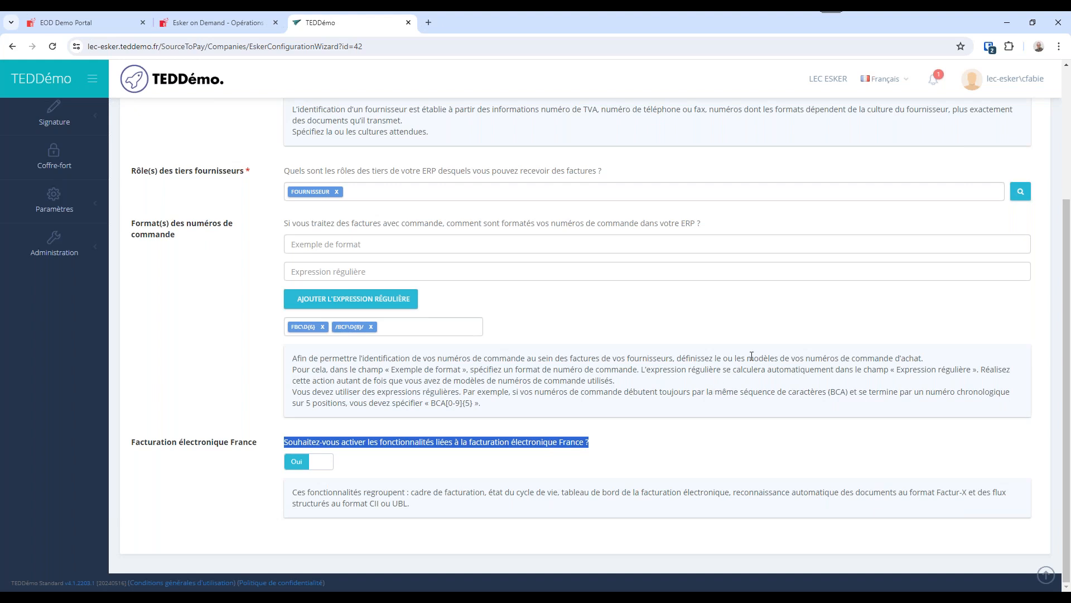
Advance to company parameters 3/4 and choose ACH - Achats as the default journal for third-party invoices.
{"action": "scroll", "coordinate": [765, 351], "scroll_direction": "up", "scroll_amount": 3}
{"action": "left_click", "coordinate": [857, 131]}
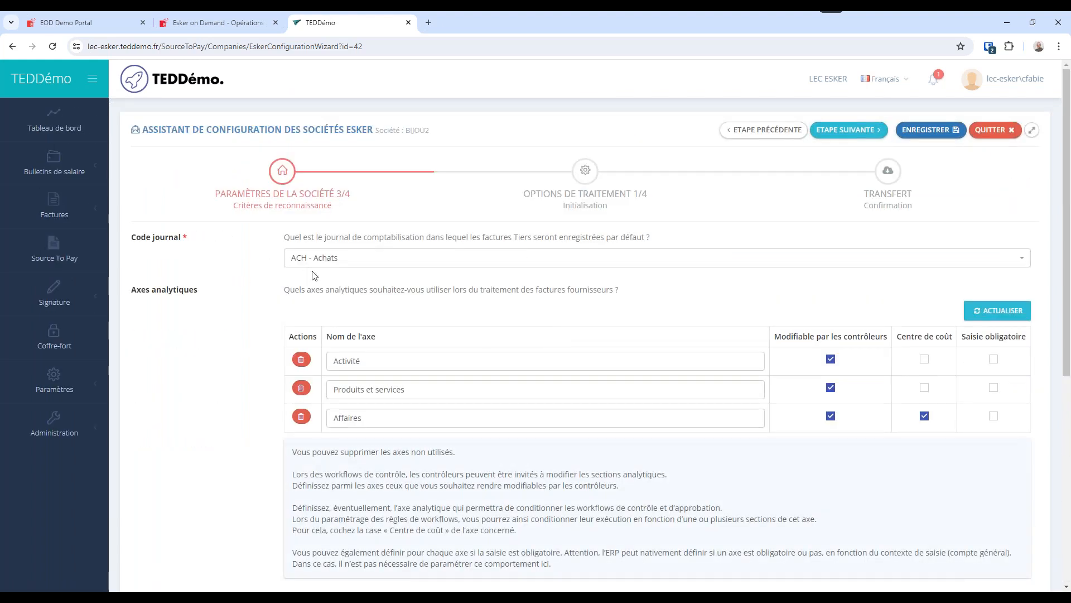
{"action": "left_click", "coordinate": [342, 264]}
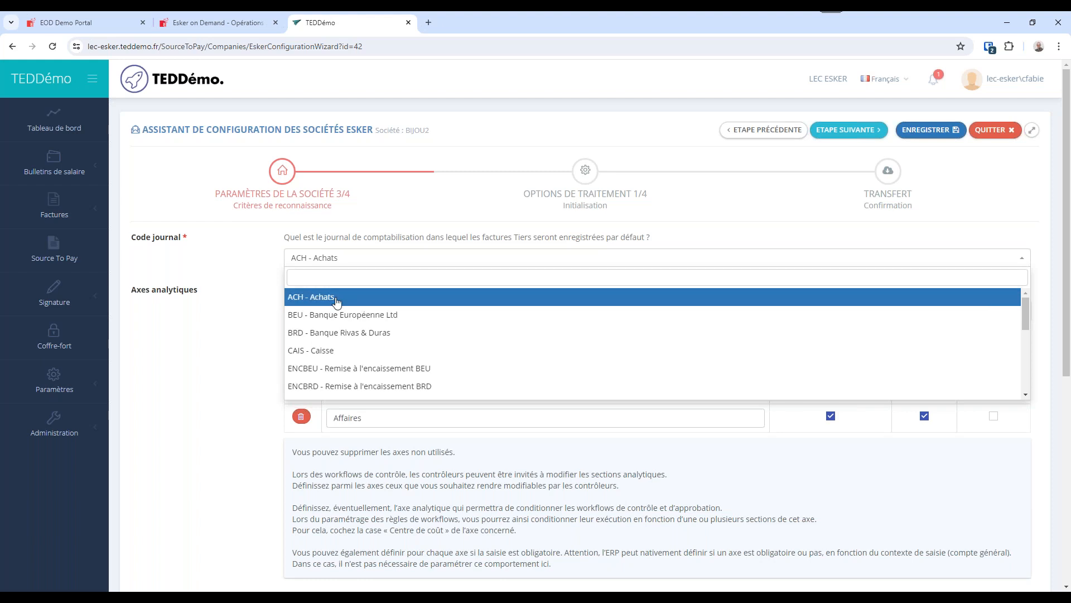
{"action": "left_click", "coordinate": [335, 296]}
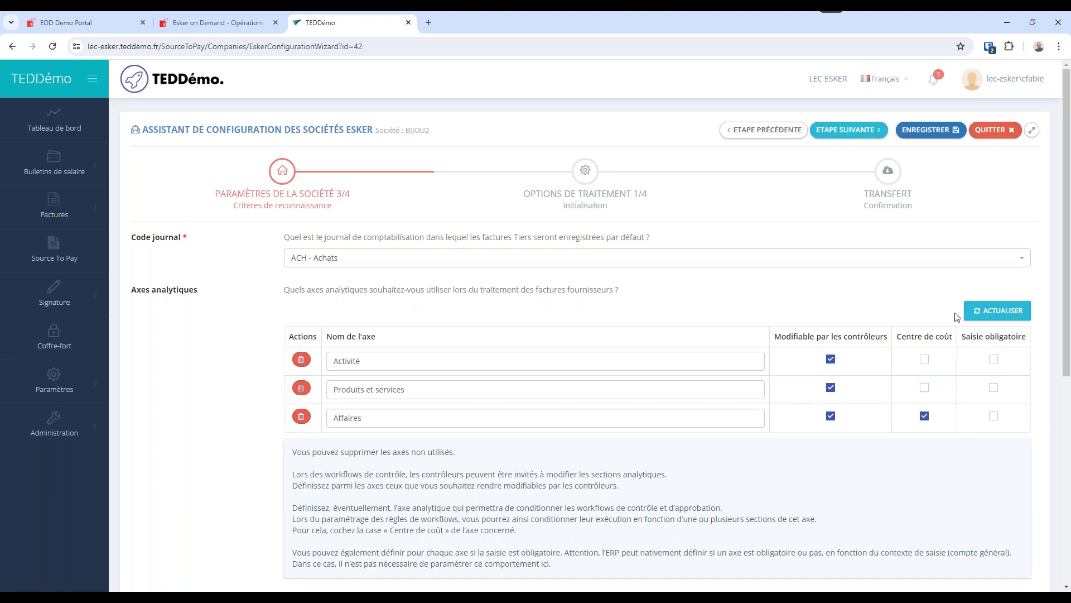
Refresh the list of analytical axes and delete the IFRS and Plan 5 axes.
{"action": "left_click", "coordinate": [993, 311]}
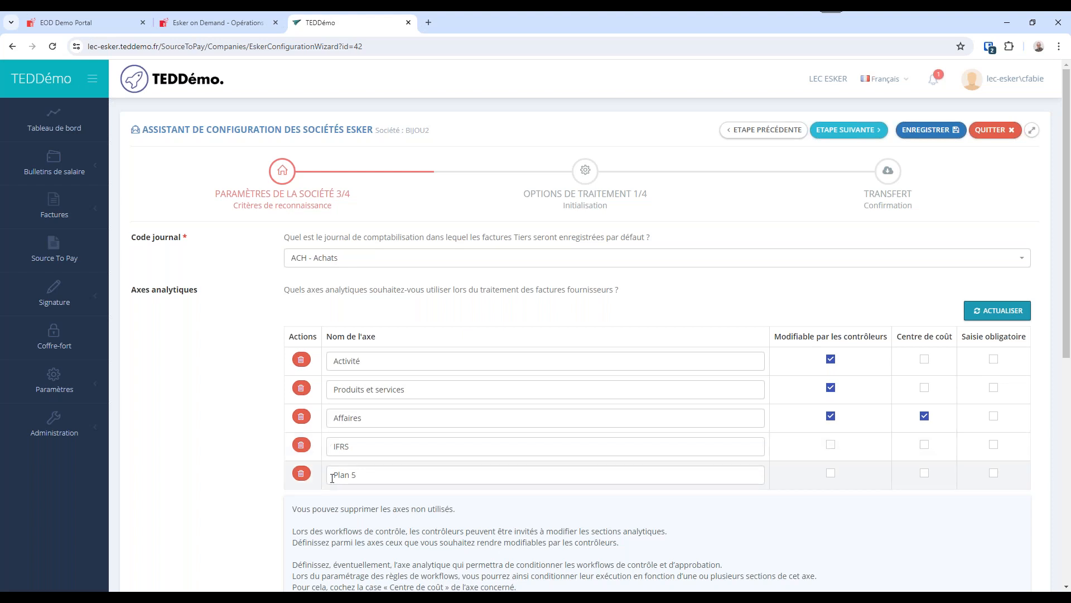
{"action": "left_click", "coordinate": [301, 446]}
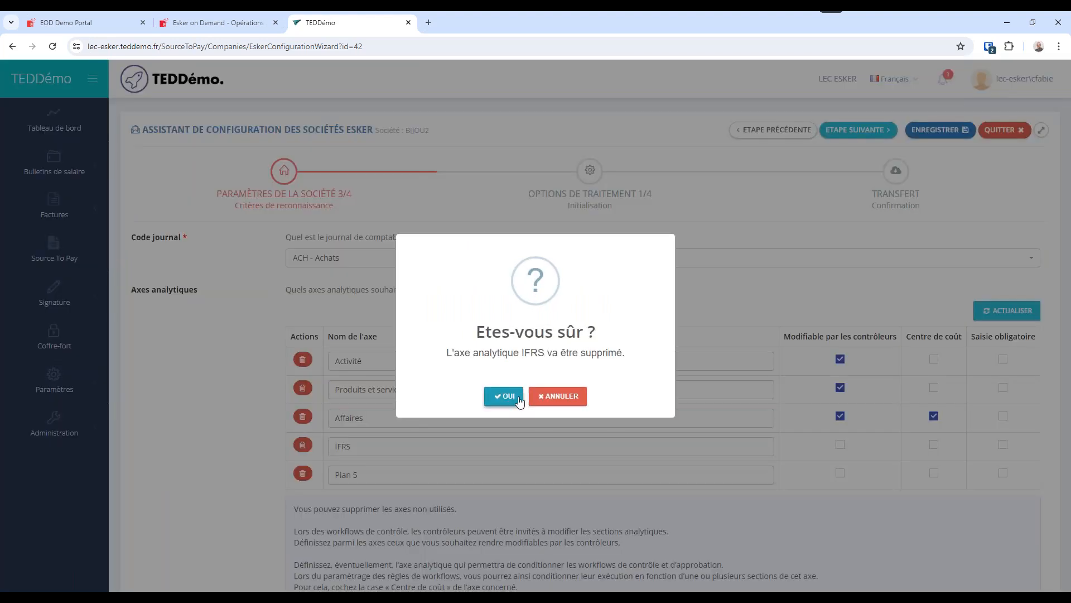
{"action": "left_click", "coordinate": [504, 396]}
{"action": "left_click", "coordinate": [303, 445]}
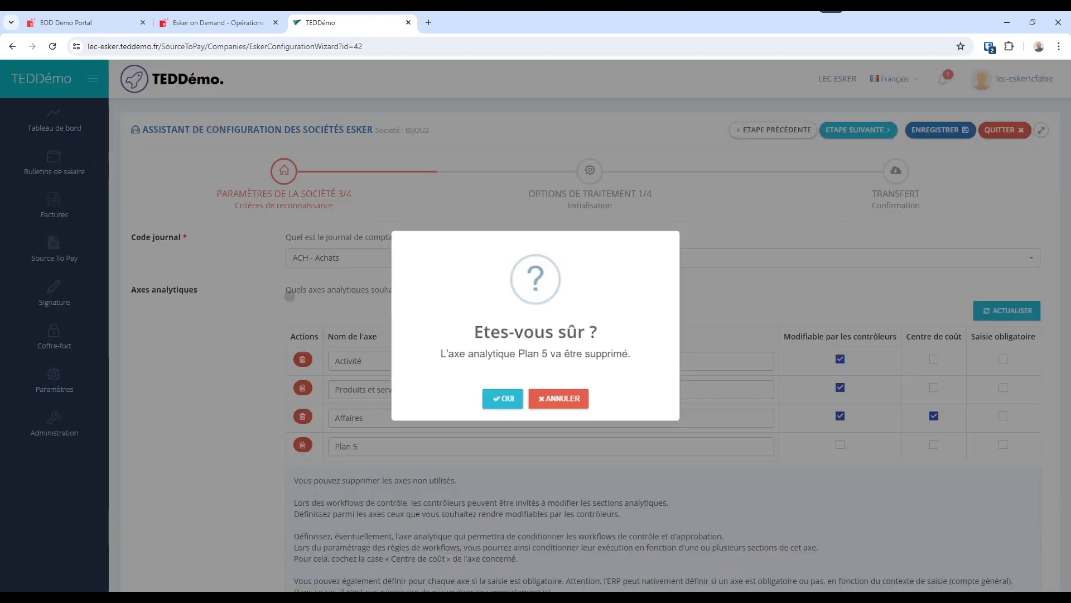
{"action": "left_click", "coordinate": [502, 403]}
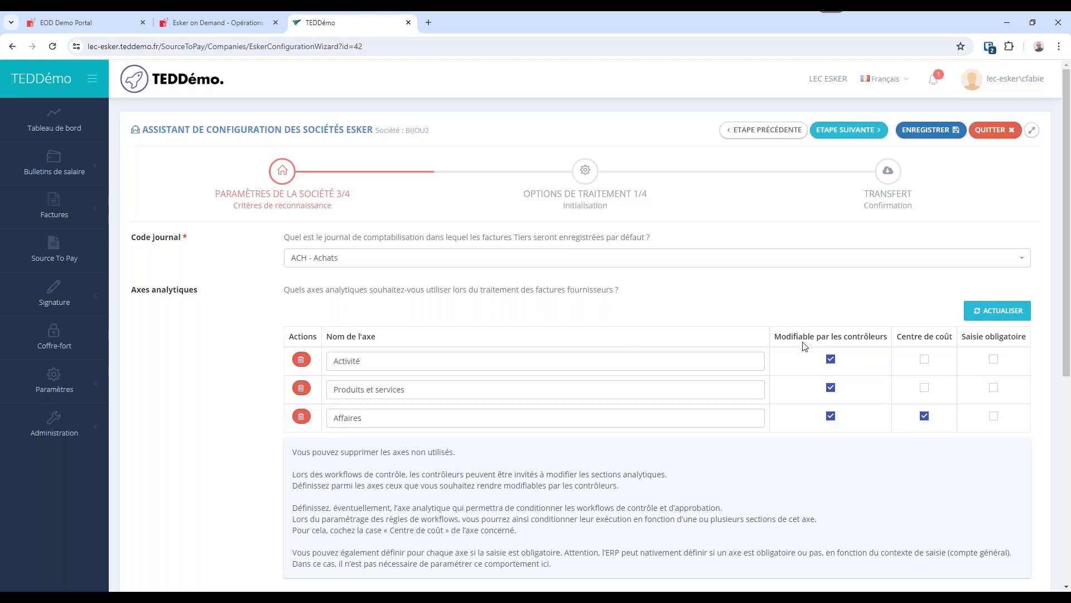
Examine the controller-editable and cost-centre settings of the analytical axes and their guidance.
{"action": "left_click_drag", "start_coordinate": [890, 341], "coordinate": [843, 337]}
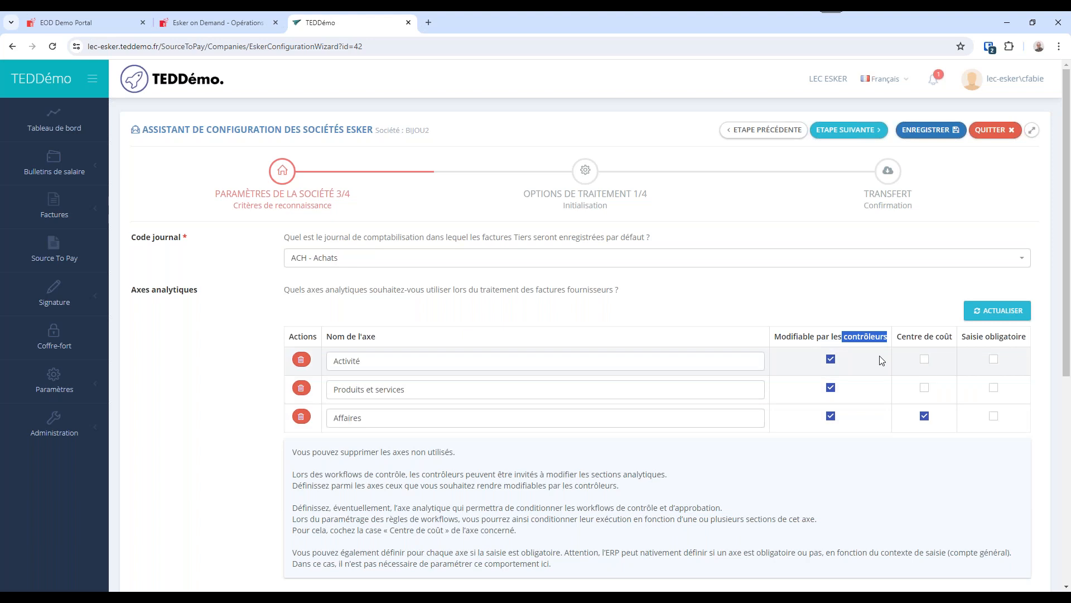
{"action": "left_click", "coordinate": [931, 426]}
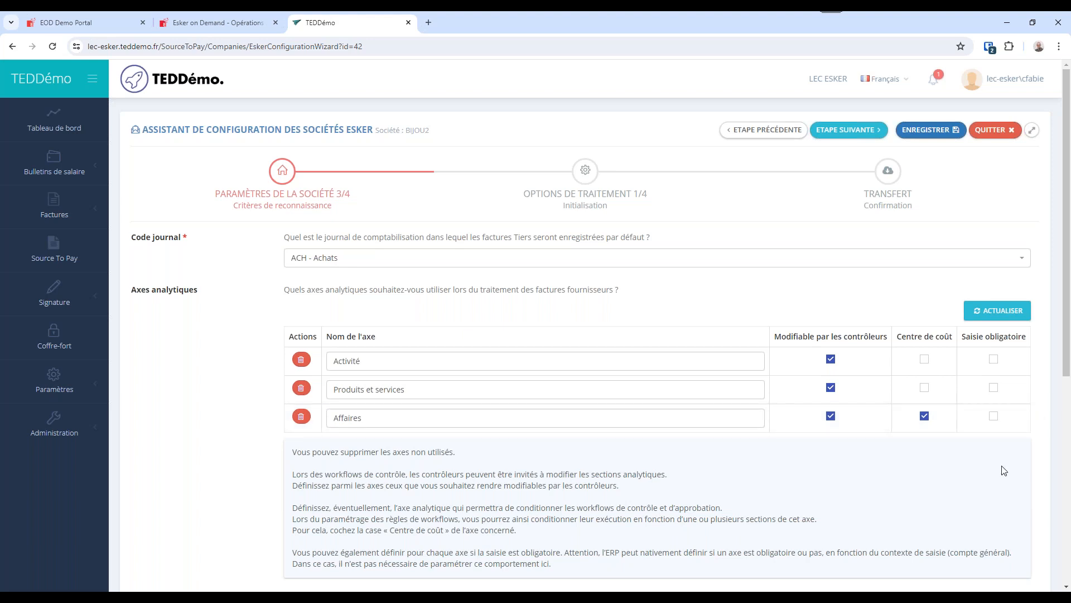
{"action": "scroll", "coordinate": [738, 470], "scroll_direction": "down", "scroll_amount": 3}
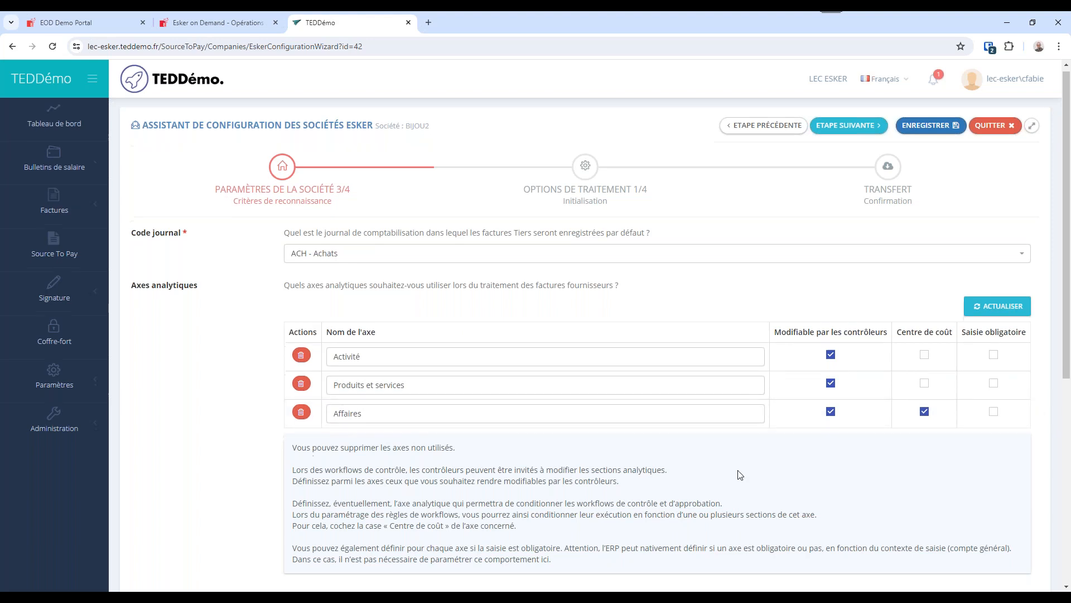
Enable project codes to view their additional questions and set the option back to Non.
{"action": "scroll", "coordinate": [539, 477], "scroll_direction": "down", "scroll_amount": 3}
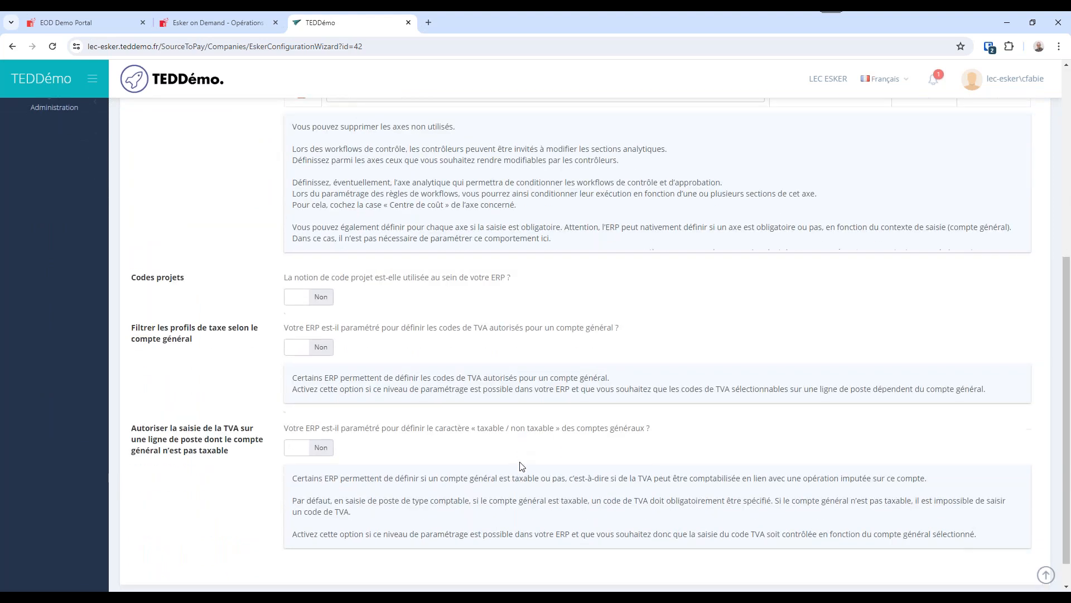
{"action": "left_click_drag", "start_coordinate": [132, 270], "coordinate": [186, 274]}
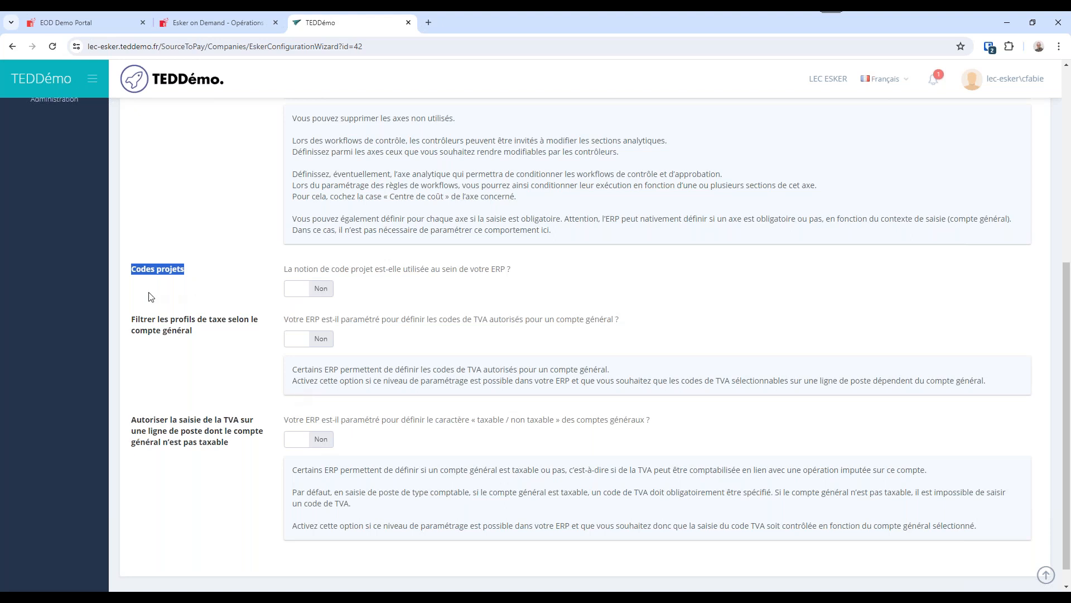
{"action": "left_click", "coordinate": [288, 293]}
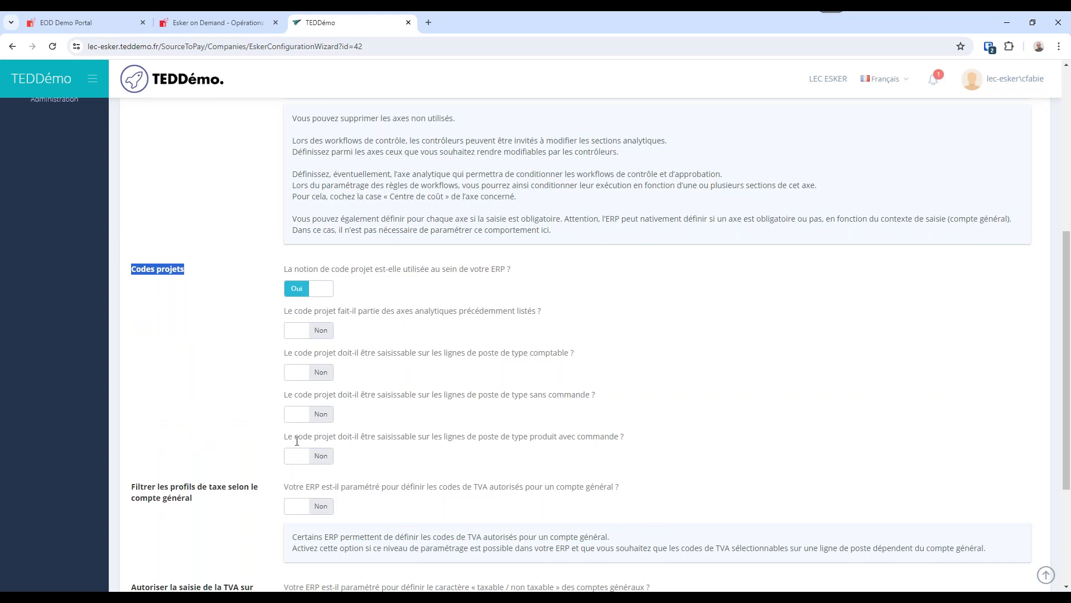
{"action": "left_click", "coordinate": [318, 291]}
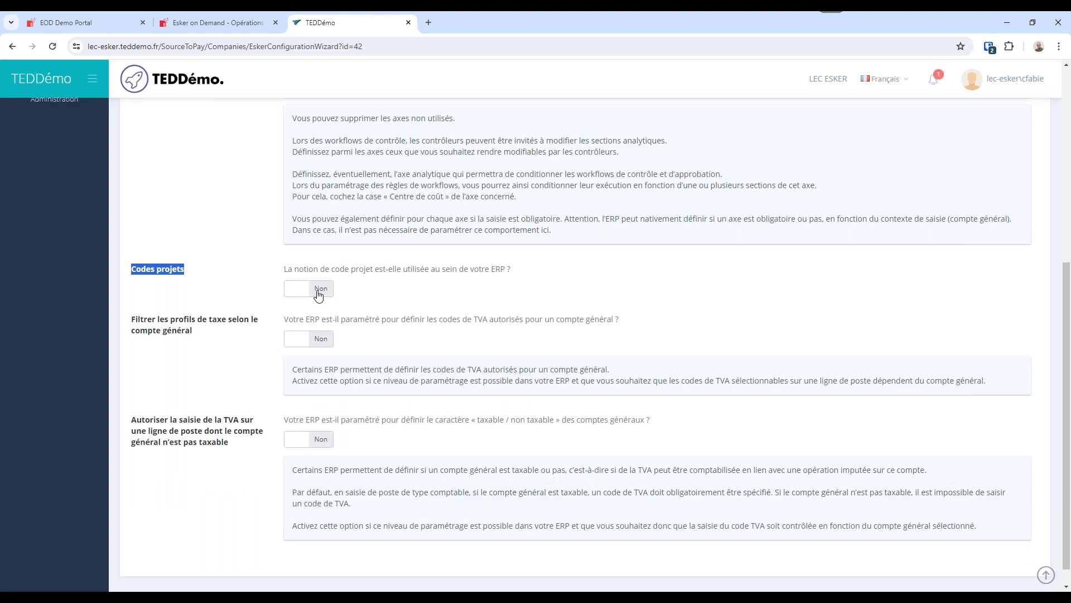
Review the tax profile filter and non-taxable account TVA options, and advance to company parameters 4/4.
{"action": "left_click_drag", "start_coordinate": [171, 319], "coordinate": [206, 330]}
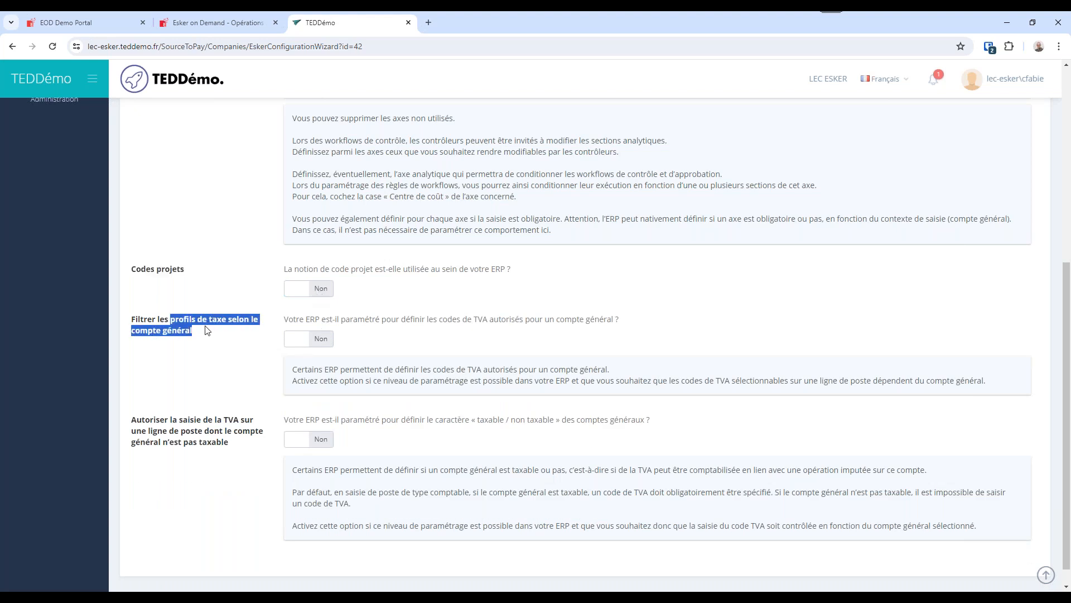
{"action": "scroll", "coordinate": [195, 406], "scroll_direction": "down", "scroll_amount": 1}
{"action": "left_click_drag", "start_coordinate": [178, 400], "coordinate": [235, 424]}
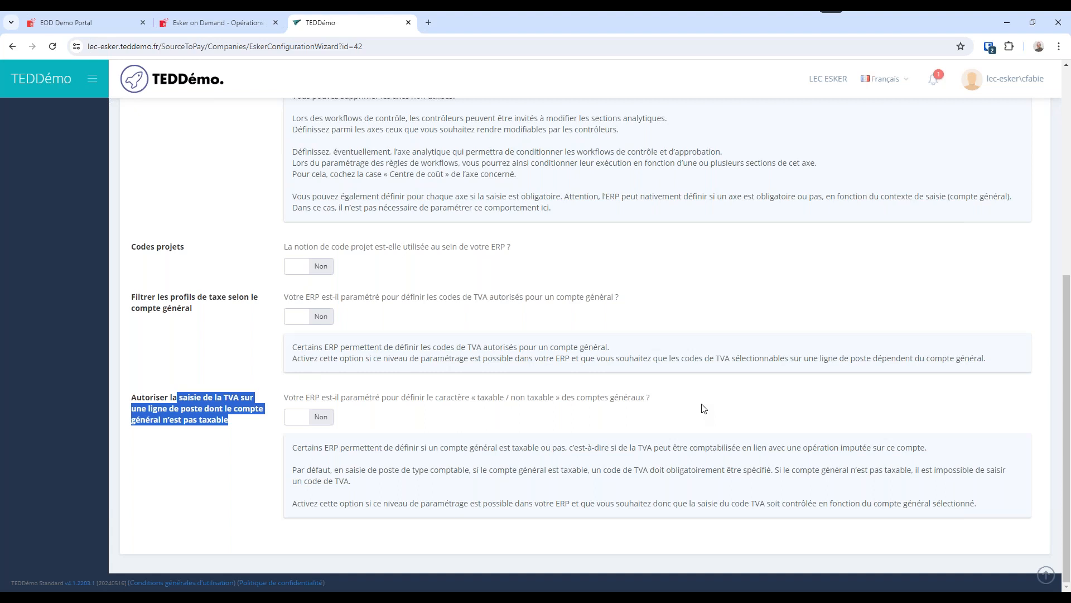
{"action": "left_click", "coordinate": [1046, 575]}
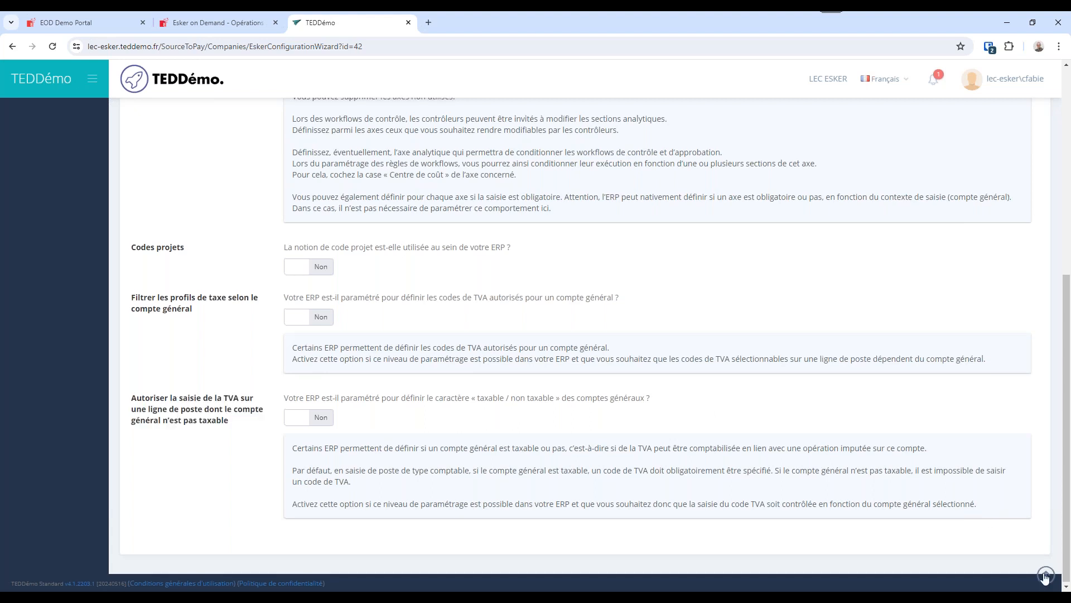
{"action": "left_click", "coordinate": [847, 132]}
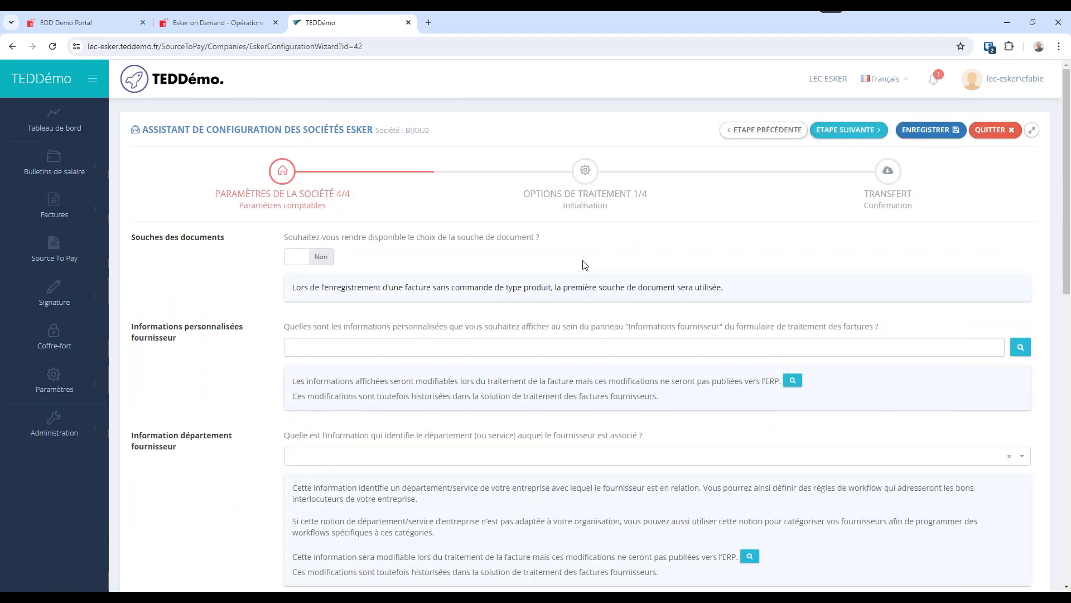
Enable the choice of document souches to view its number and title table, and set it back to Non.
{"action": "left_click_drag", "start_coordinate": [226, 242], "coordinate": [150, 246]}
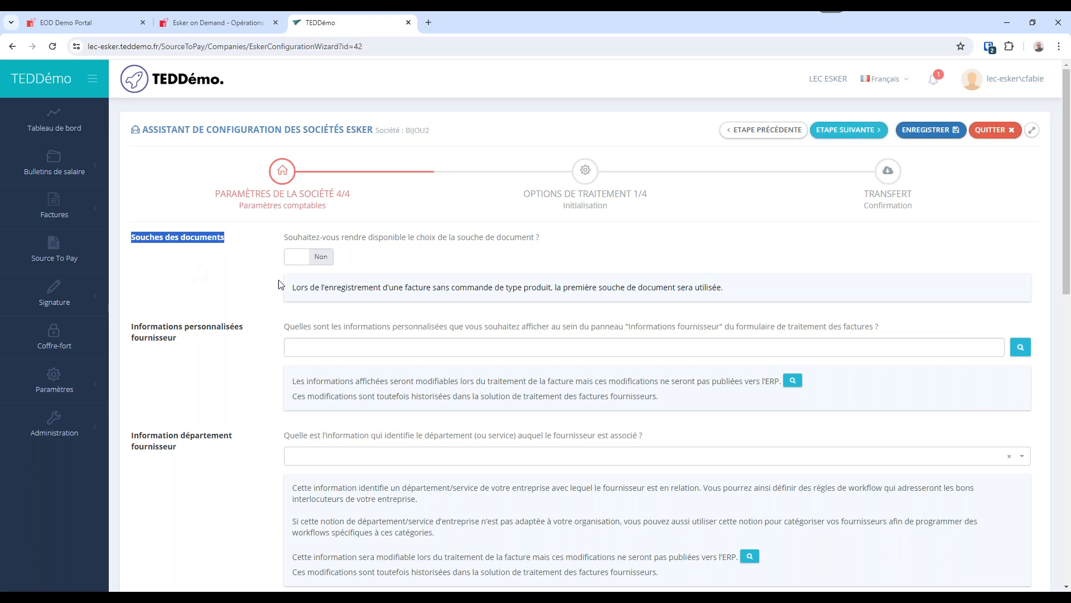
{"action": "left_click", "coordinate": [299, 258]}
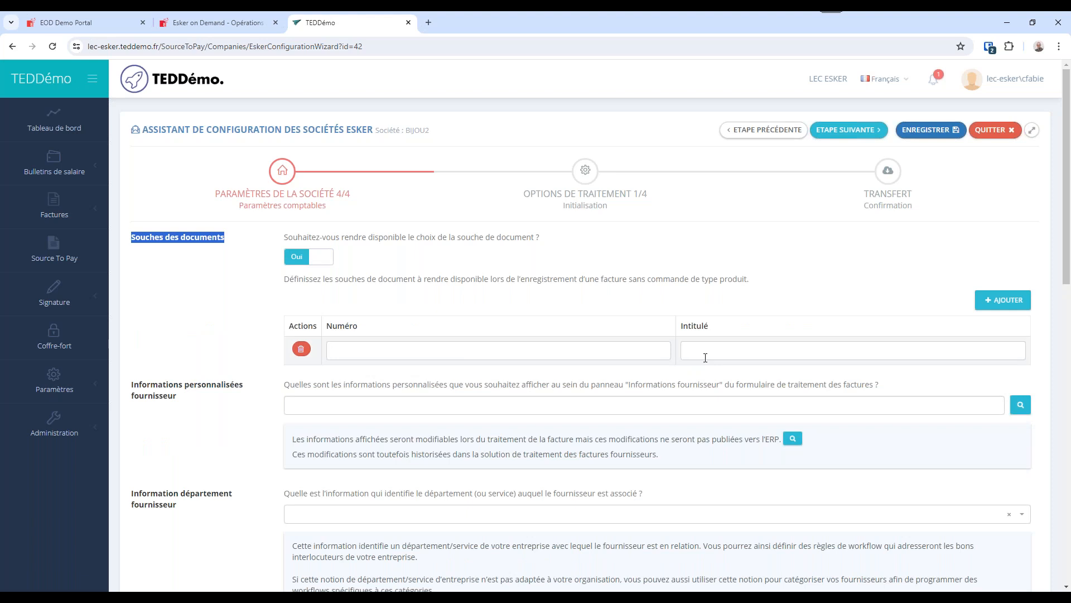
{"action": "left_click", "coordinate": [313, 261]}
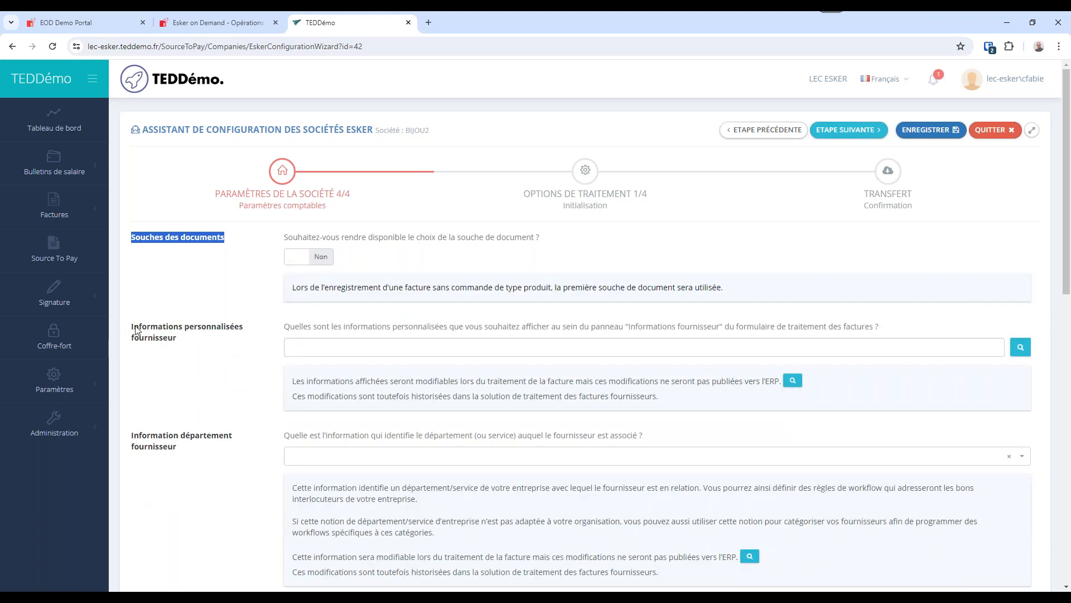
Browse the custom fields selector for the supplier's personalised information and cancel it.
{"action": "left_click_drag", "start_coordinate": [135, 330], "coordinate": [189, 339]}
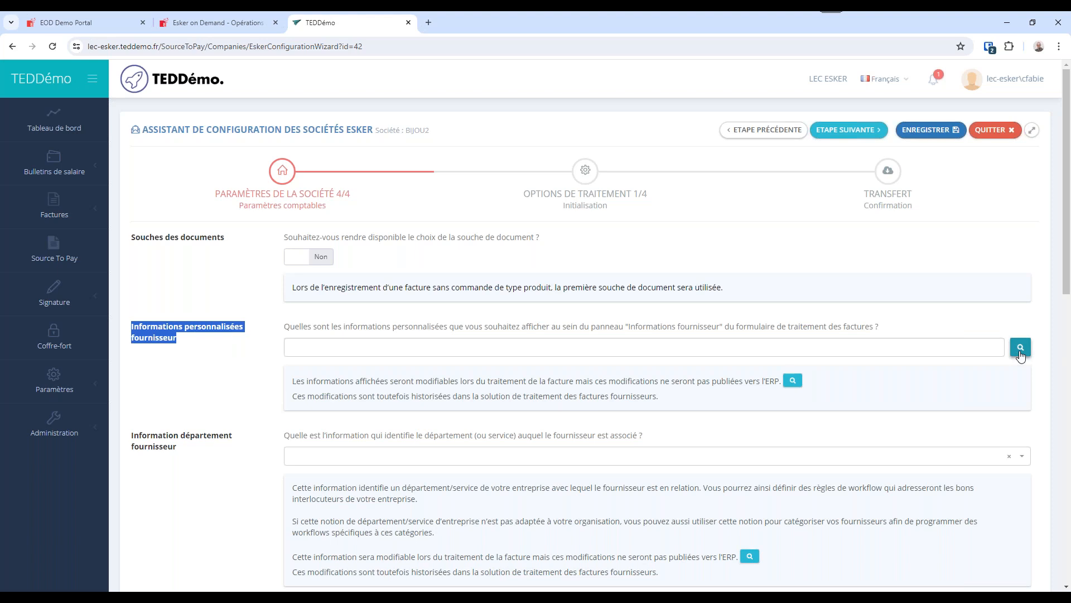
{"action": "left_click", "coordinate": [1021, 347]}
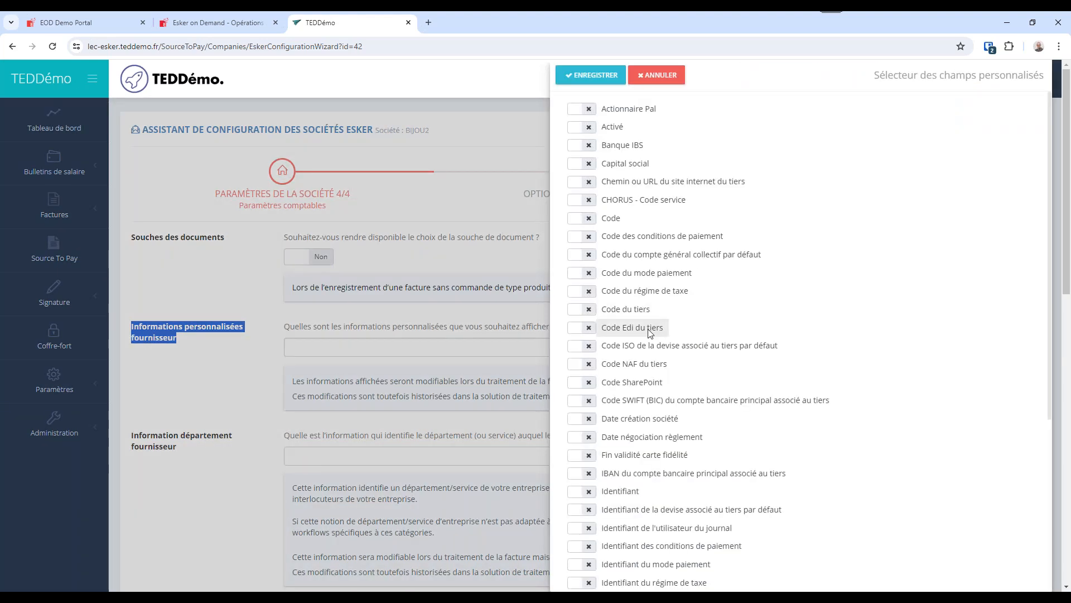
{"action": "scroll", "coordinate": [650, 331], "scroll_direction": "down", "scroll_amount": 5}
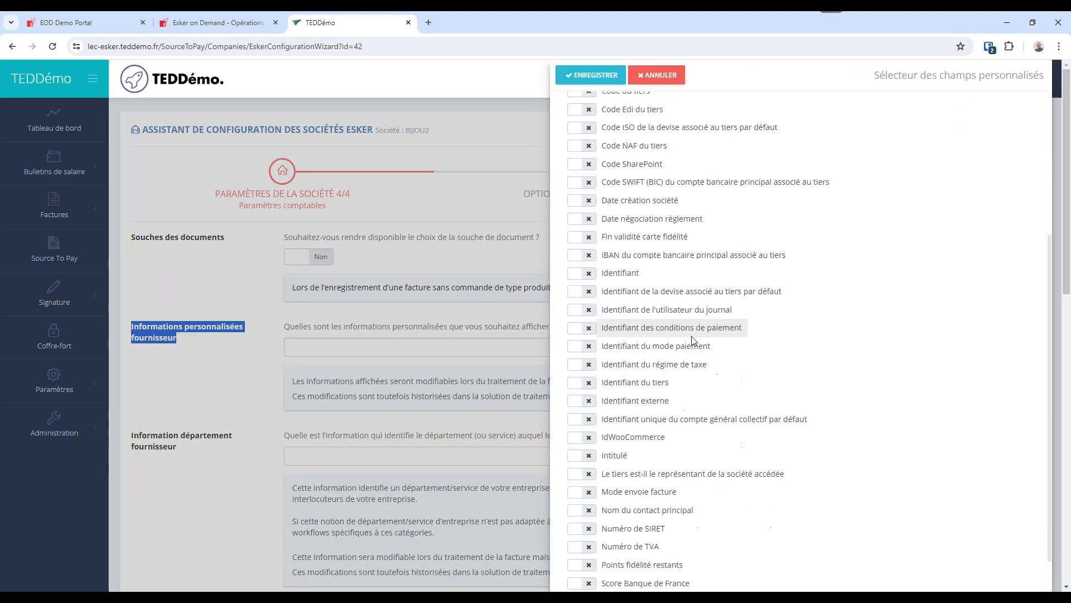
{"action": "left_click", "coordinate": [661, 78]}
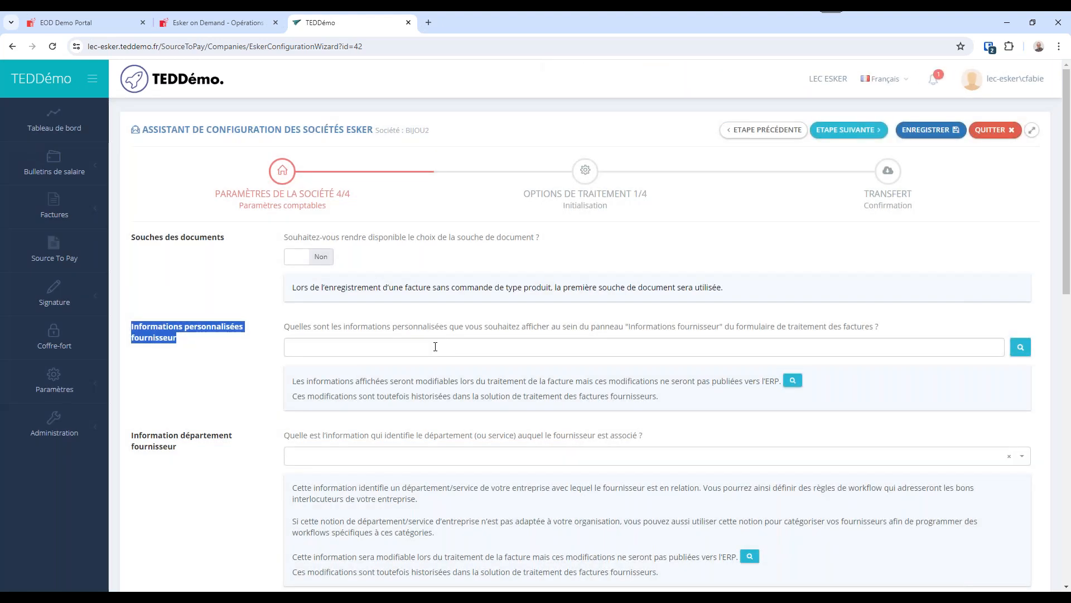
Review the supplier department information question and its explanatory notes.
{"action": "scroll", "coordinate": [435, 347], "scroll_direction": "down", "scroll_amount": 3}
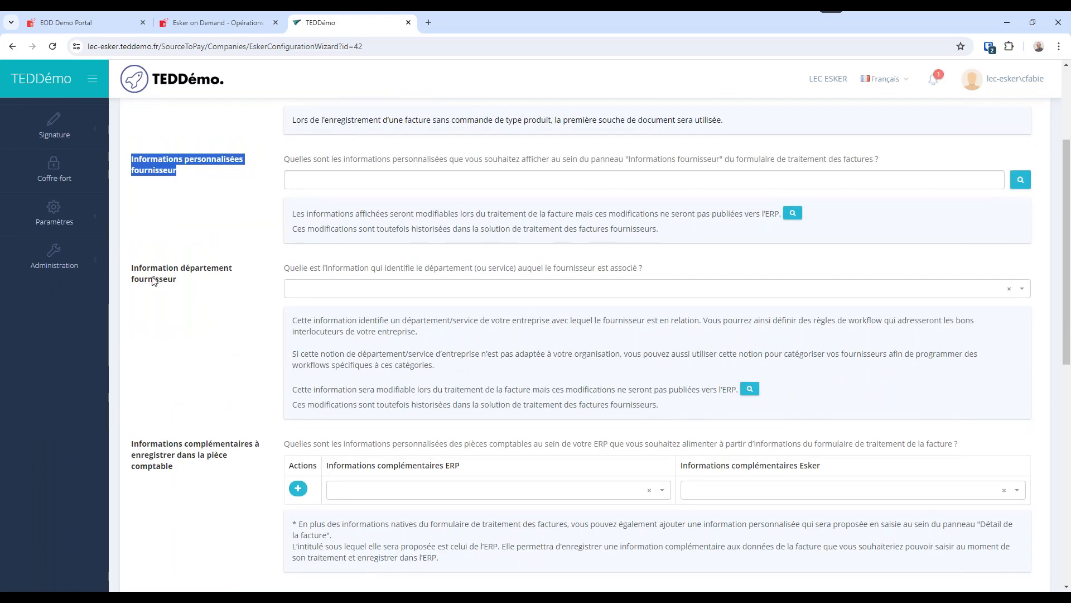
{"action": "left_click_drag", "start_coordinate": [132, 268], "coordinate": [178, 283]}
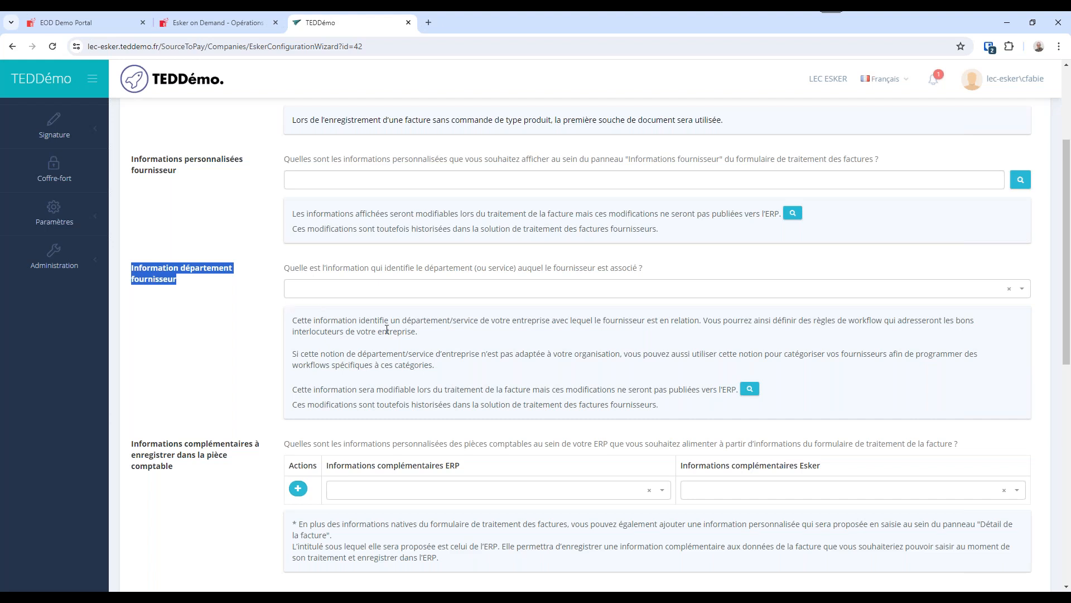
{"action": "left_click_drag", "start_coordinate": [603, 267], "coordinate": [554, 266]}
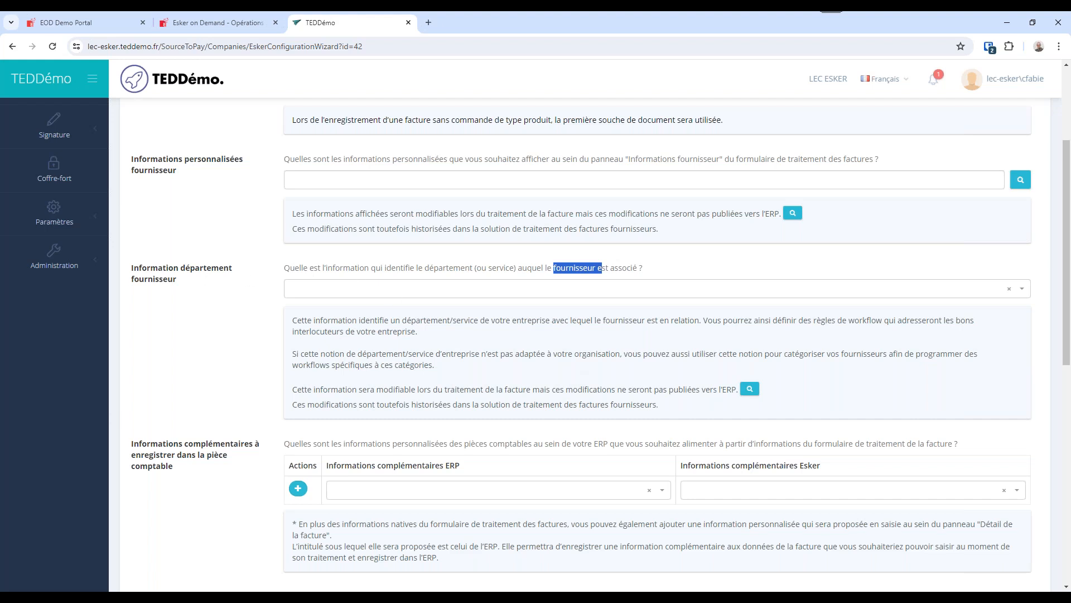
{"action": "scroll", "coordinate": [334, 326], "scroll_direction": "down", "scroll_amount": 3}
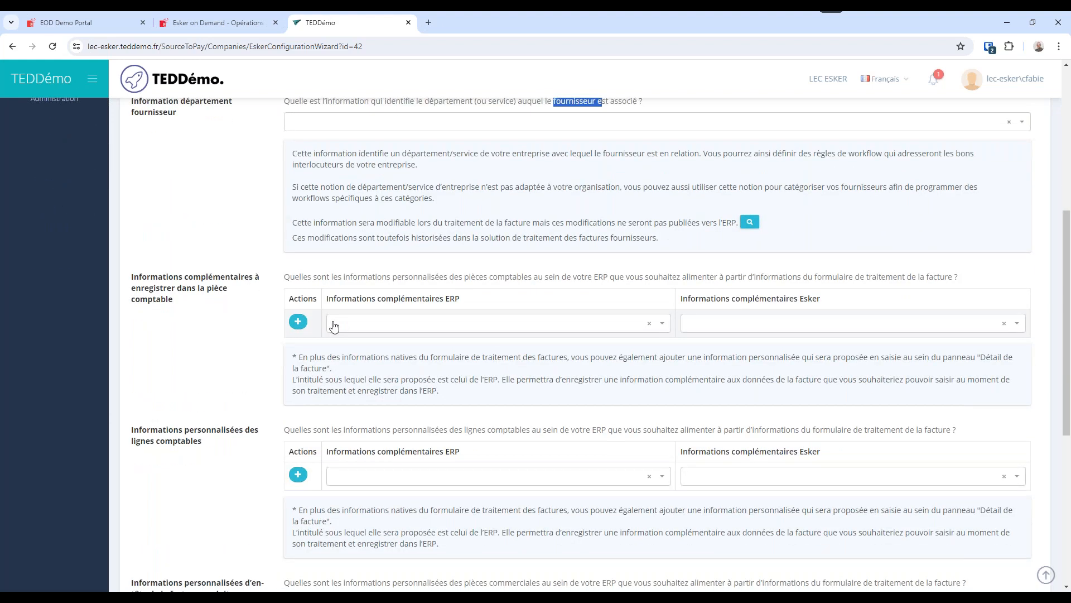
Browse the available ERP and Esker fields for the accounting entry's additional information without selecting any.
{"action": "scroll", "coordinate": [536, 323], "scroll_direction": "down", "scroll_amount": 2}
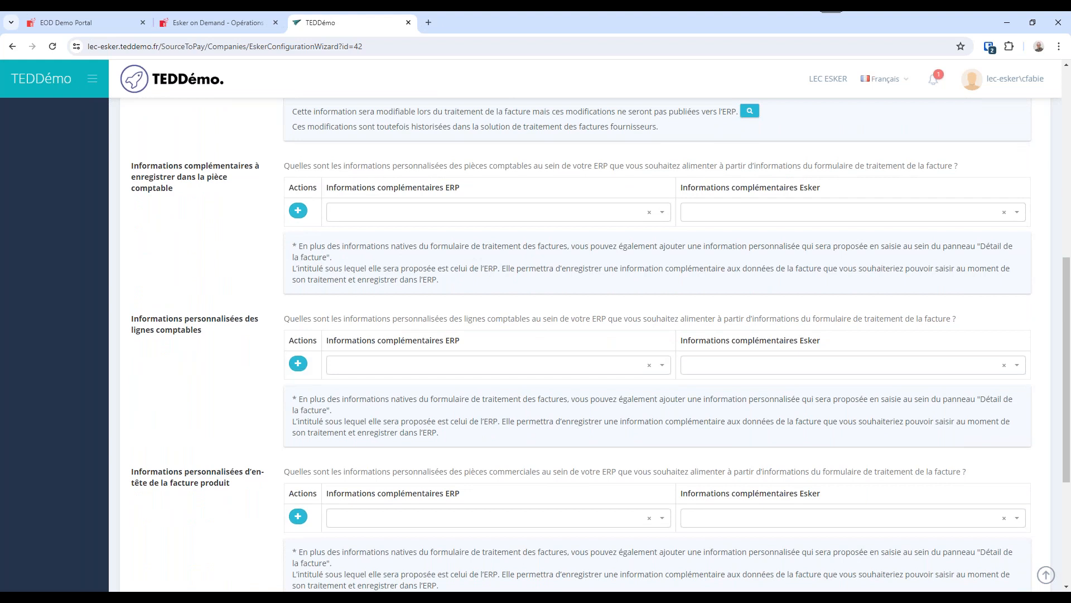
{"action": "left_click_drag", "start_coordinate": [139, 166], "coordinate": [205, 186]}
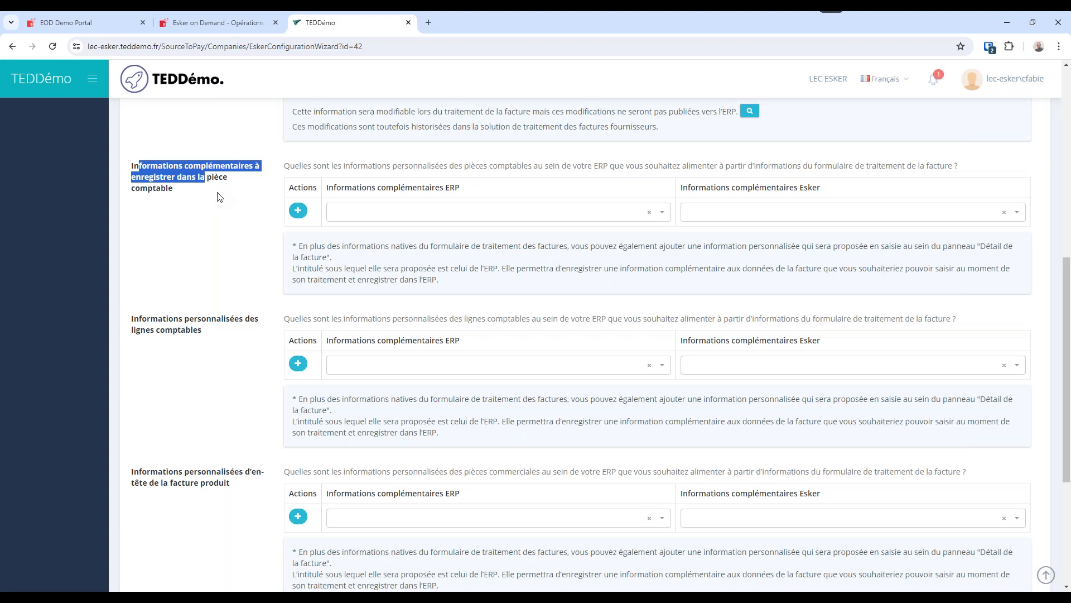
{"action": "left_click", "coordinate": [661, 212]}
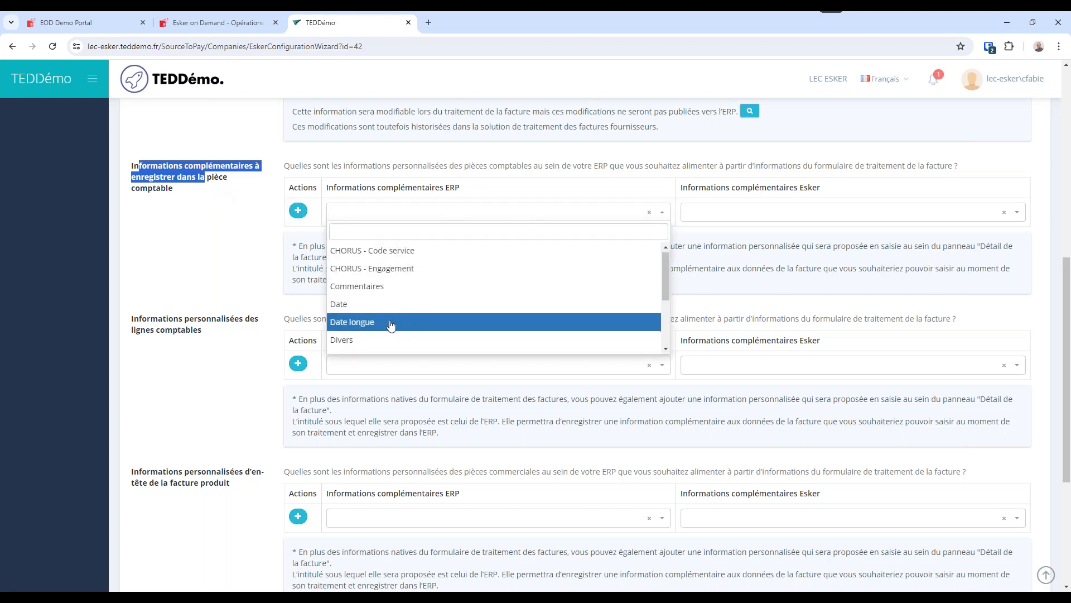
{"action": "scroll", "coordinate": [390, 324], "scroll_direction": "down", "scroll_amount": 5}
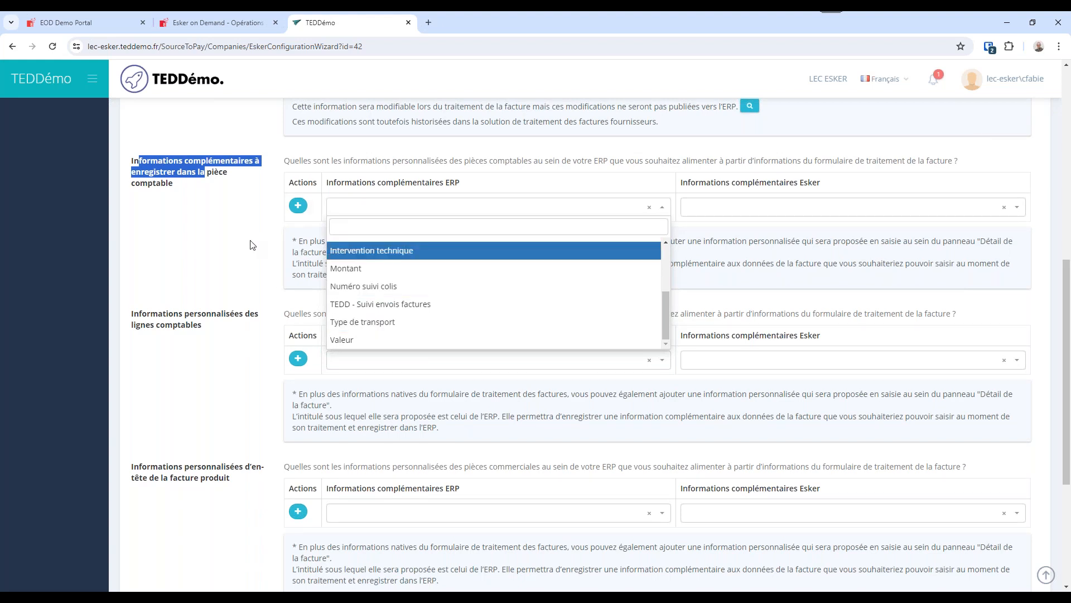
{"action": "left_click", "coordinate": [276, 291]}
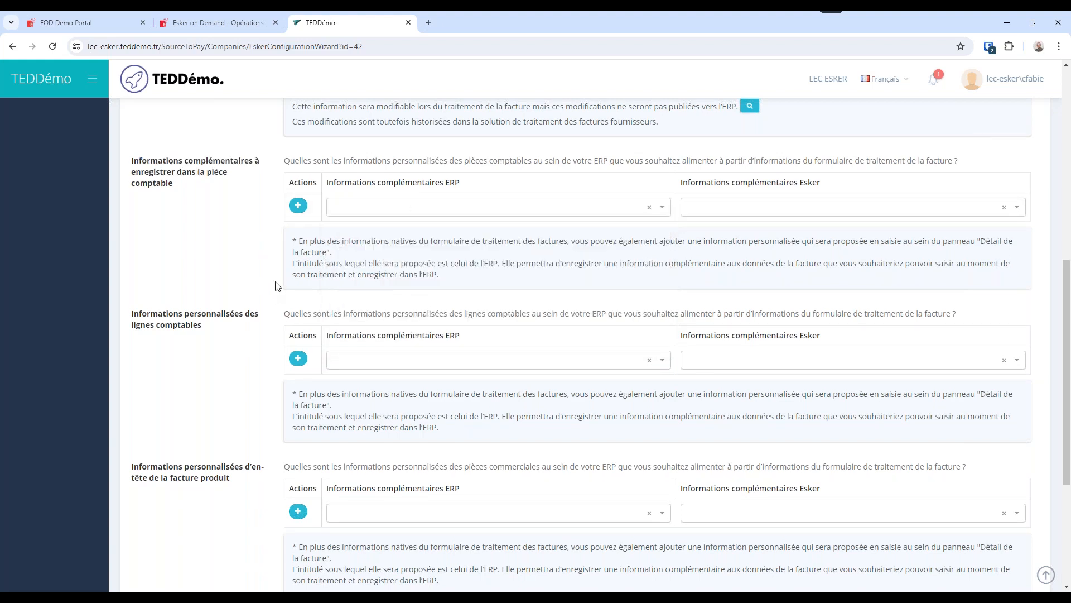
{"action": "left_click", "coordinate": [1014, 208]}
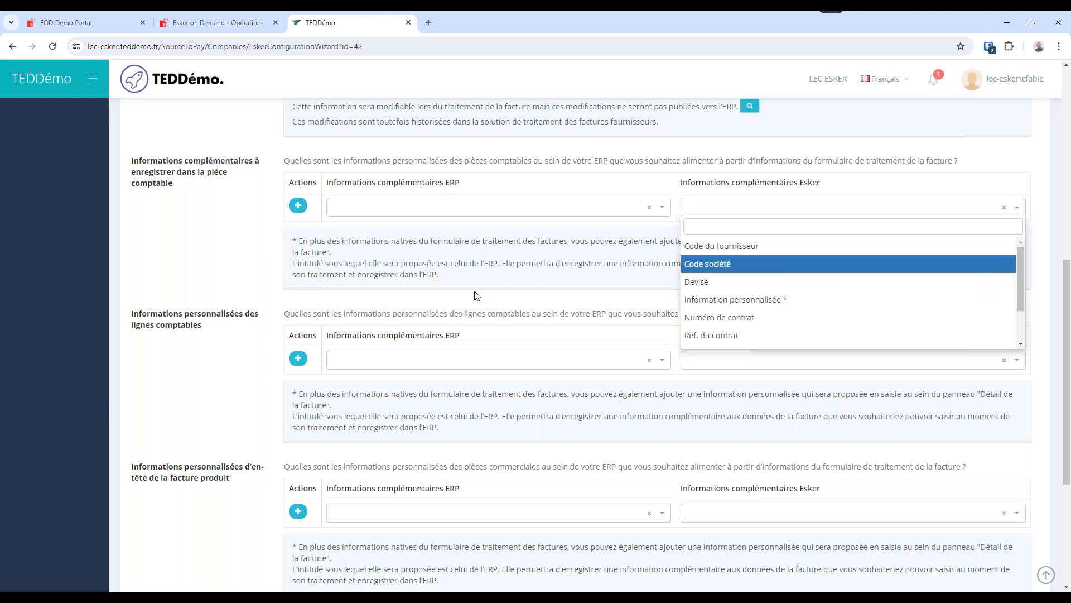
{"action": "left_click", "coordinate": [209, 343]}
Review the custom information sections for accounting lines and product invoices, and advance to processing options 1/4.
{"action": "left_click_drag", "start_coordinate": [209, 333], "coordinate": [126, 324]}
{"action": "left_click_drag", "start_coordinate": [228, 478], "coordinate": [162, 478]}
{"action": "scroll", "coordinate": [203, 469], "scroll_direction": "down", "scroll_amount": 1}
{"action": "scroll", "coordinate": [203, 469], "scroll_direction": "down", "scroll_amount": 3}
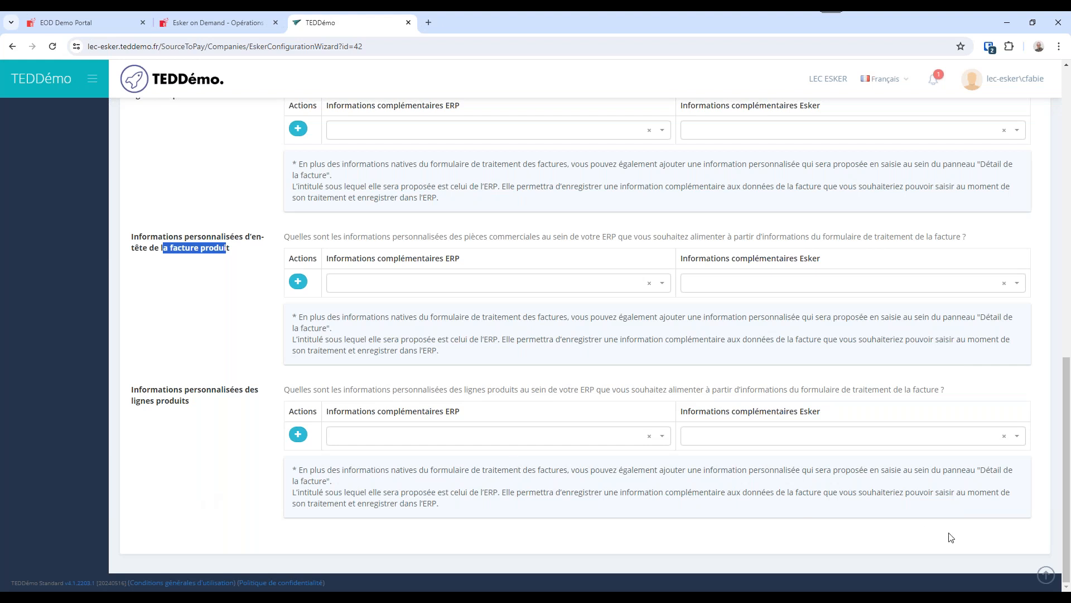
{"action": "scroll", "coordinate": [969, 509], "scroll_direction": "up", "scroll_amount": 4}
{"action": "scroll", "coordinate": [970, 509], "scroll_direction": "up", "scroll_amount": 10}
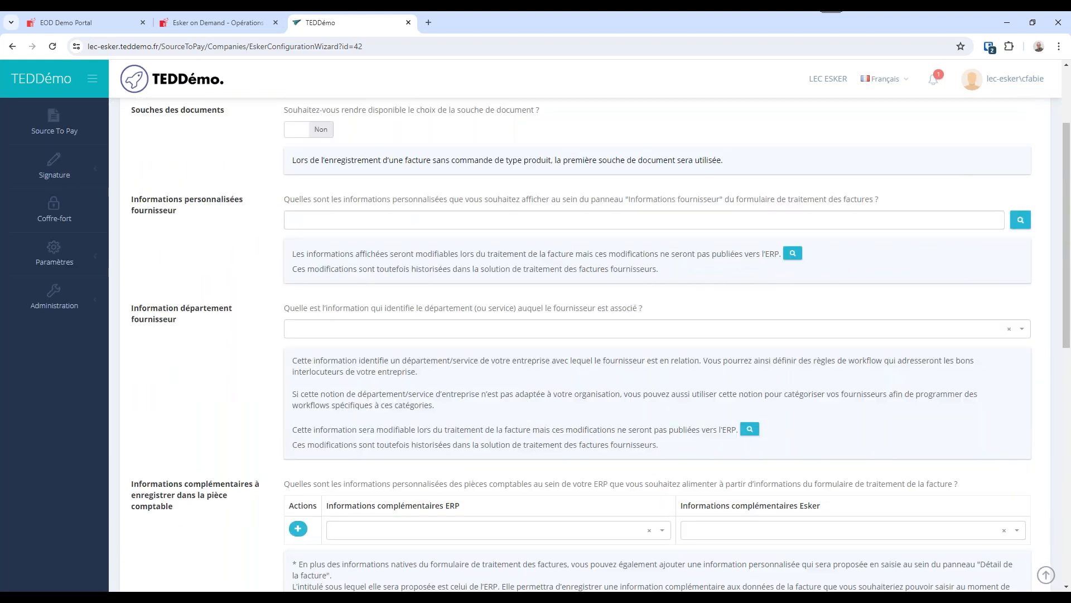
{"action": "left_click", "coordinate": [849, 129]}
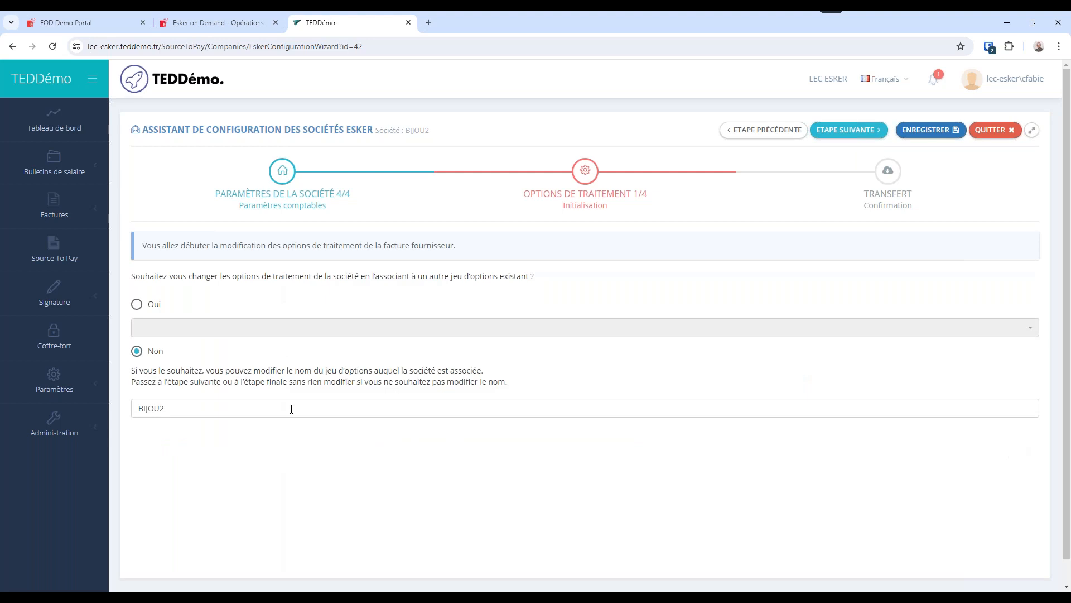
Choose Oui for associating the company with another option set and browse the existing sets without picking one.
{"action": "left_click_drag", "start_coordinate": [352, 196], "coordinate": [216, 202]}
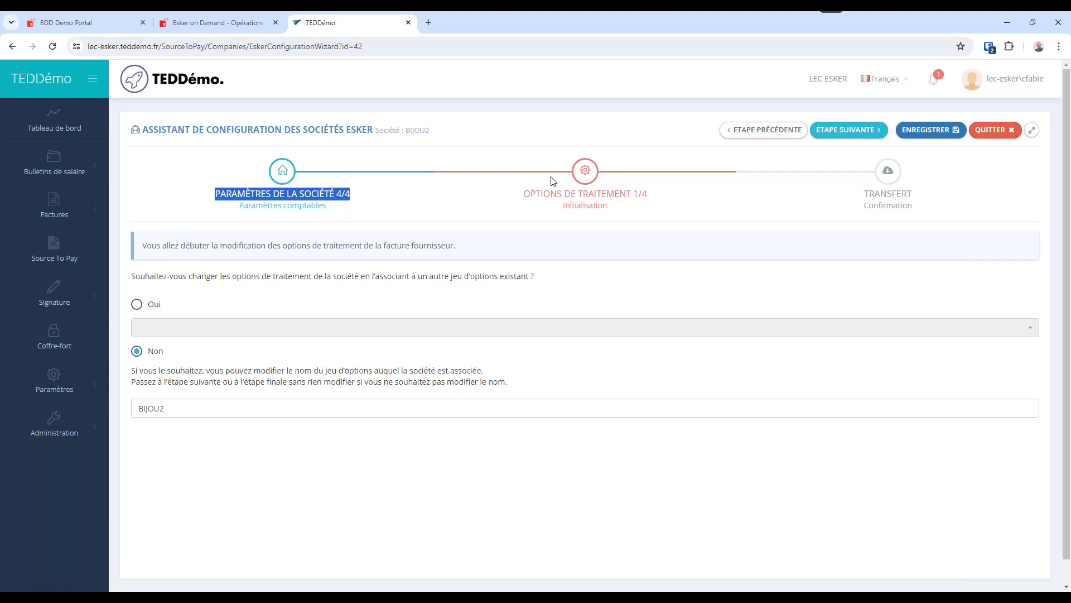
{"action": "left_click_drag", "start_coordinate": [523, 194], "coordinate": [651, 196]}
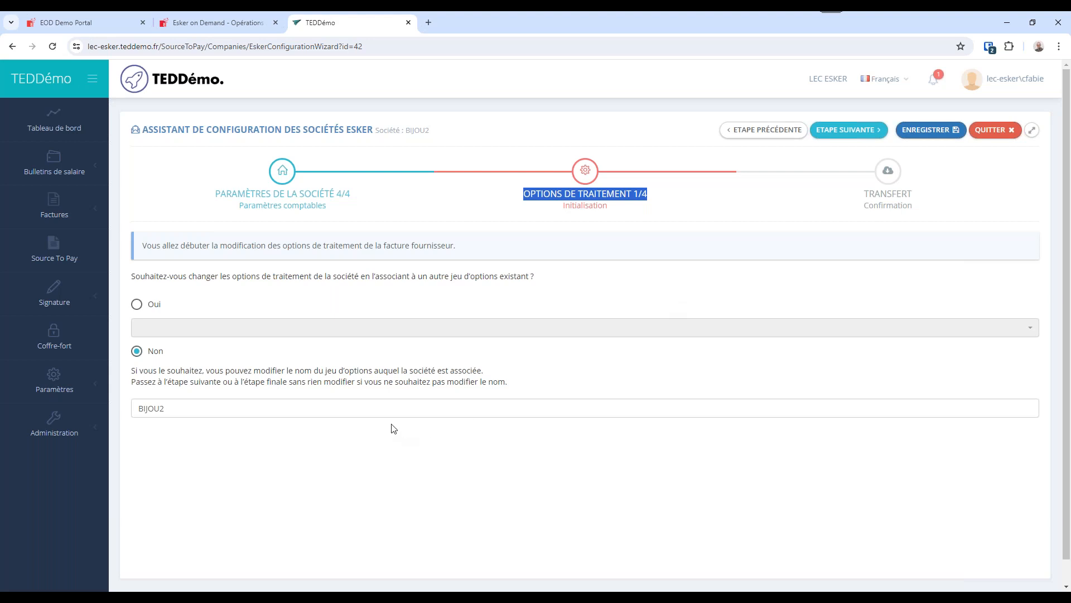
{"action": "left_click", "coordinate": [391, 408]}
{"action": "left_click", "coordinate": [894, 323]}
{"action": "left_click", "coordinate": [136, 304]}
{"action": "left_click", "coordinate": [229, 329]}
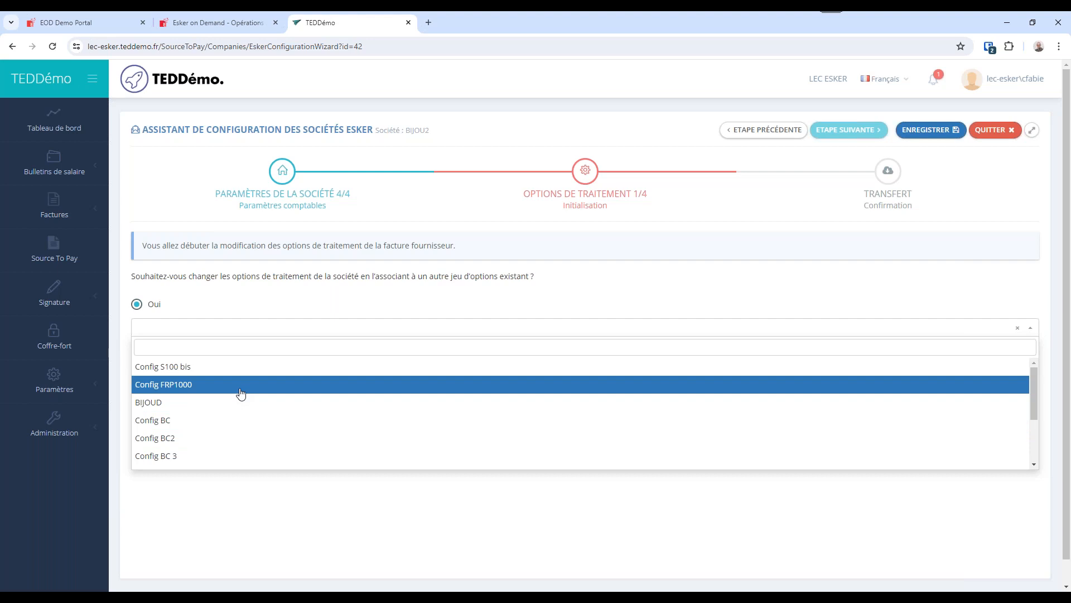
{"action": "left_click", "coordinate": [433, 211]}
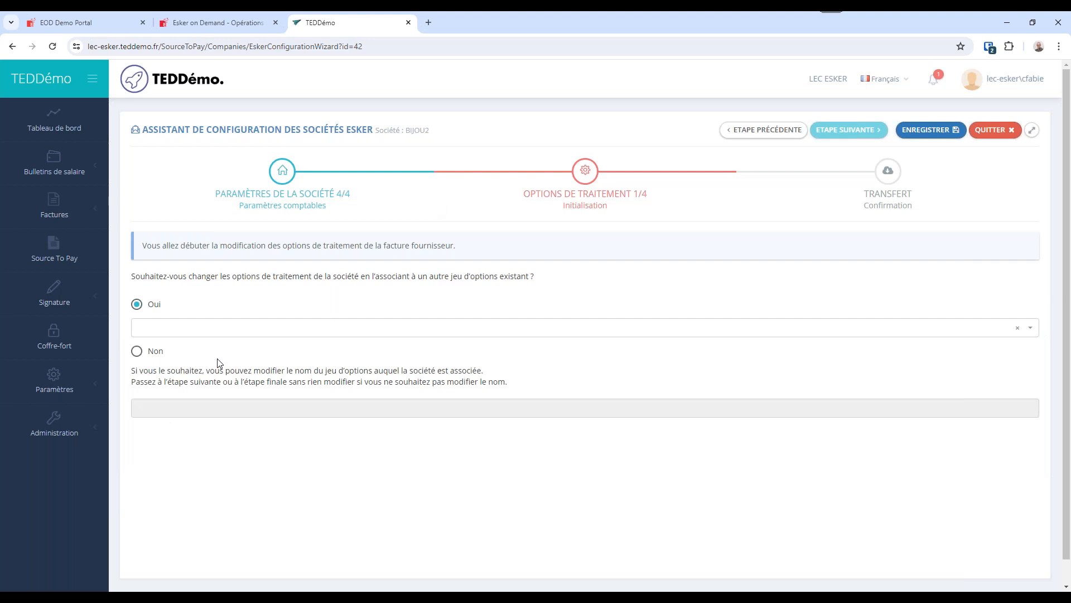
Set the option set association to Non, name the company's option set BIJOUTERIE, and advance to processing options 2/4.
{"action": "left_click", "coordinate": [136, 350]}
{"action": "left_click", "coordinate": [160, 407]}
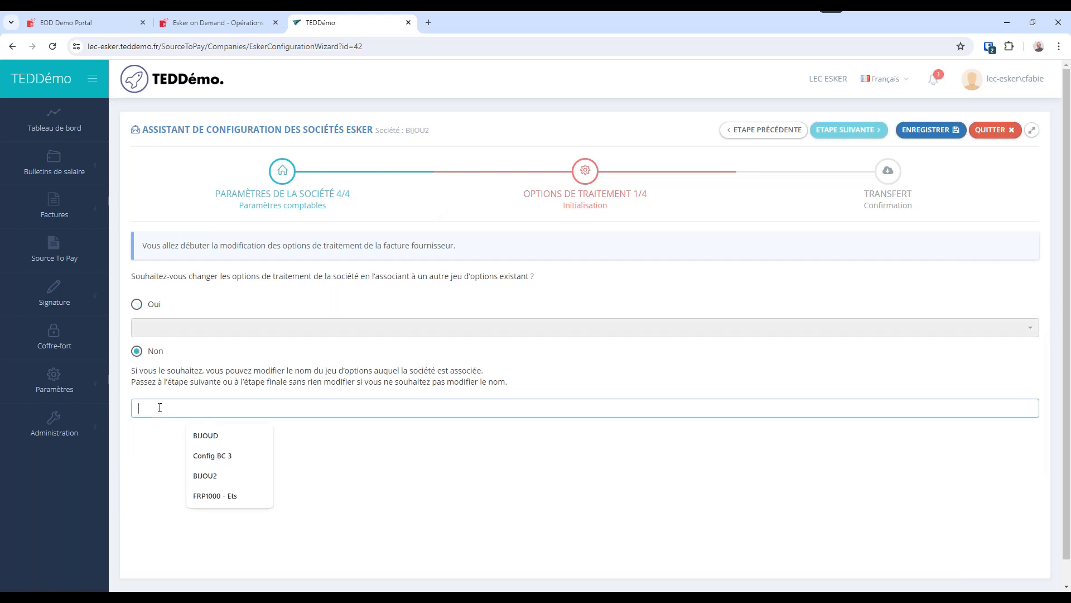
{"action": "type", "text": "BIJOU"}
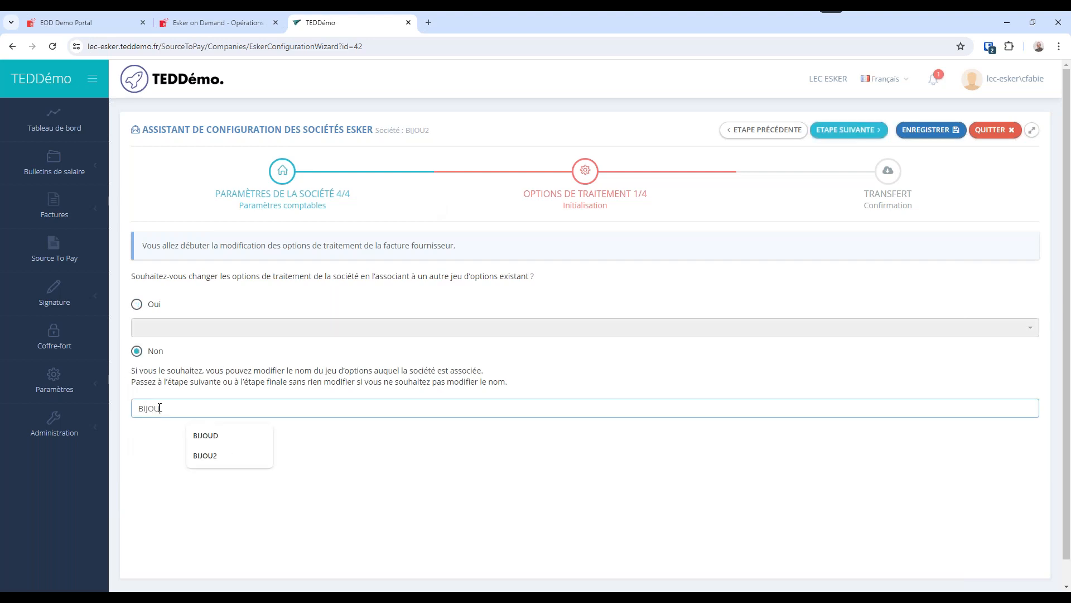
{"action": "type", "text": "EERIE"}
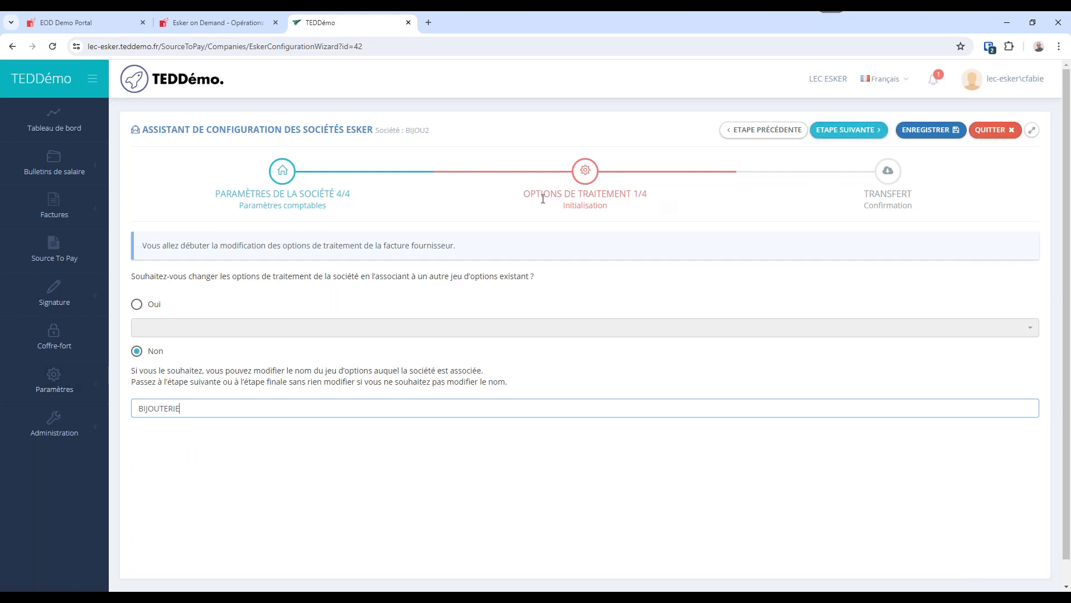
{"action": "left_click", "coordinate": [842, 131]}
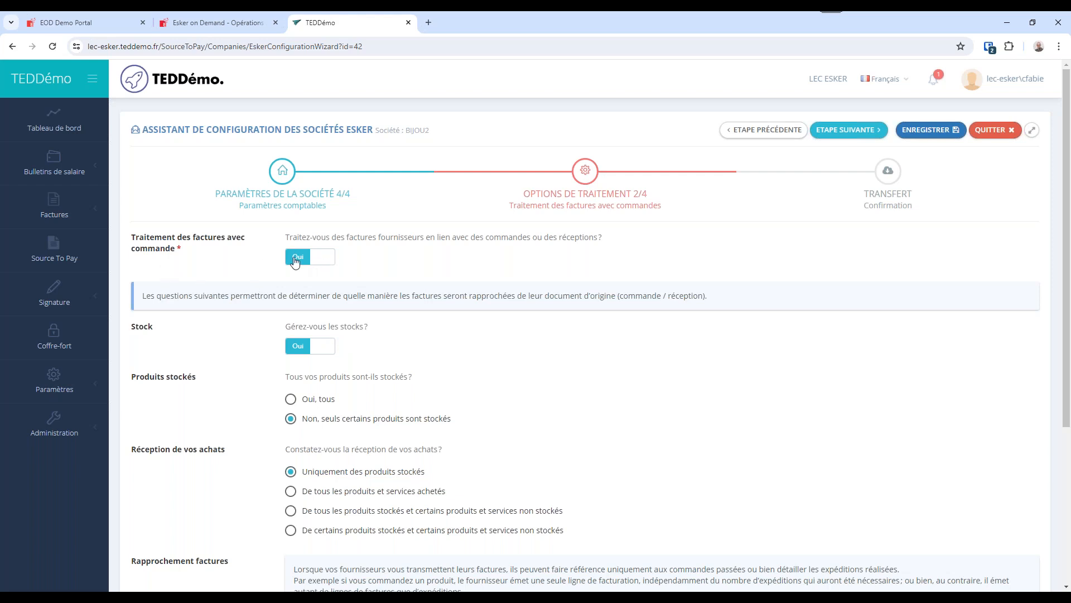
{"action": "left_click", "coordinate": [764, 131]}
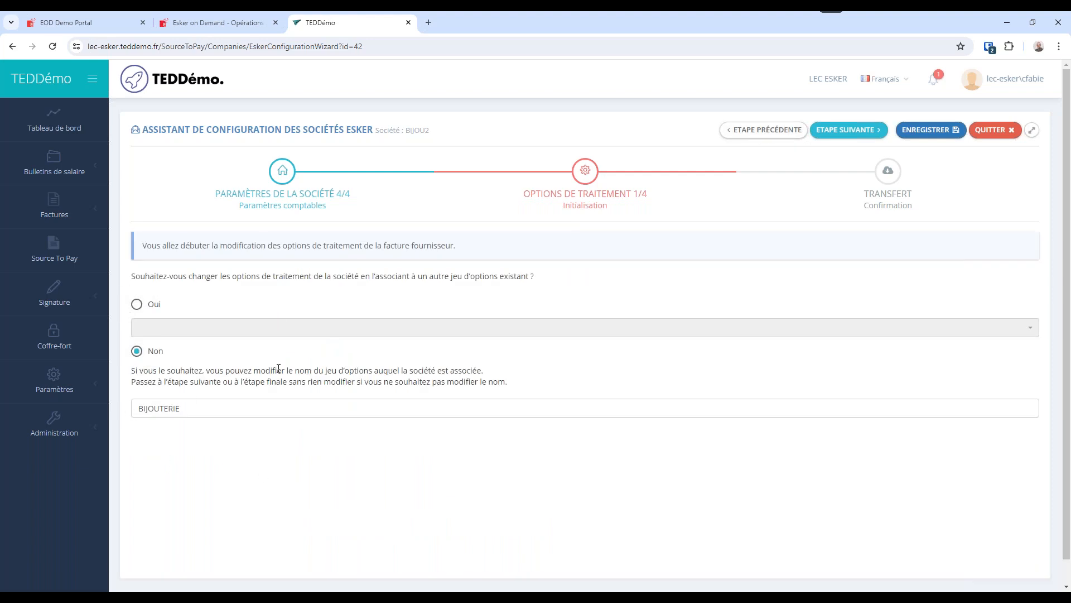
{"action": "left_click", "coordinate": [847, 133]}
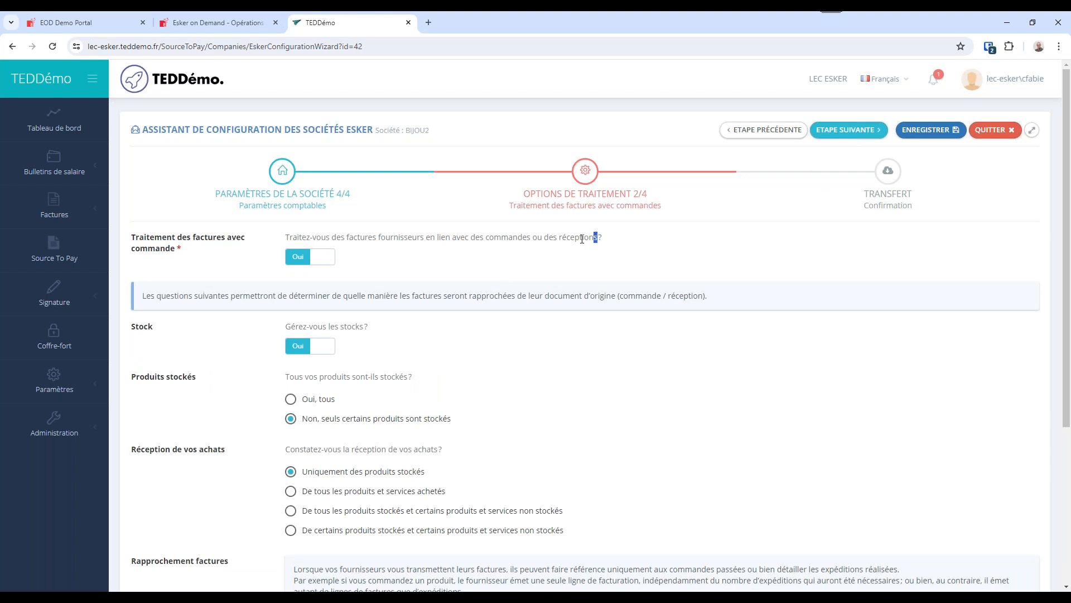
Switch processing of invoices with orders to Non to see the effect, and set it back to Oui.
{"action": "left_click_drag", "start_coordinate": [597, 237], "coordinate": [456, 238]}
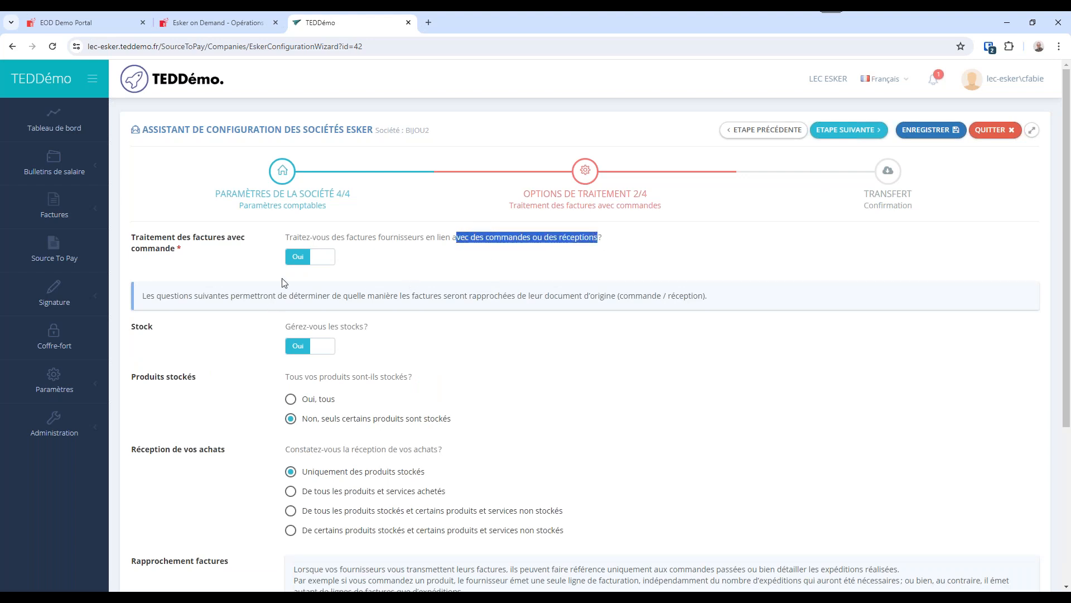
{"action": "left_click", "coordinate": [321, 261]}
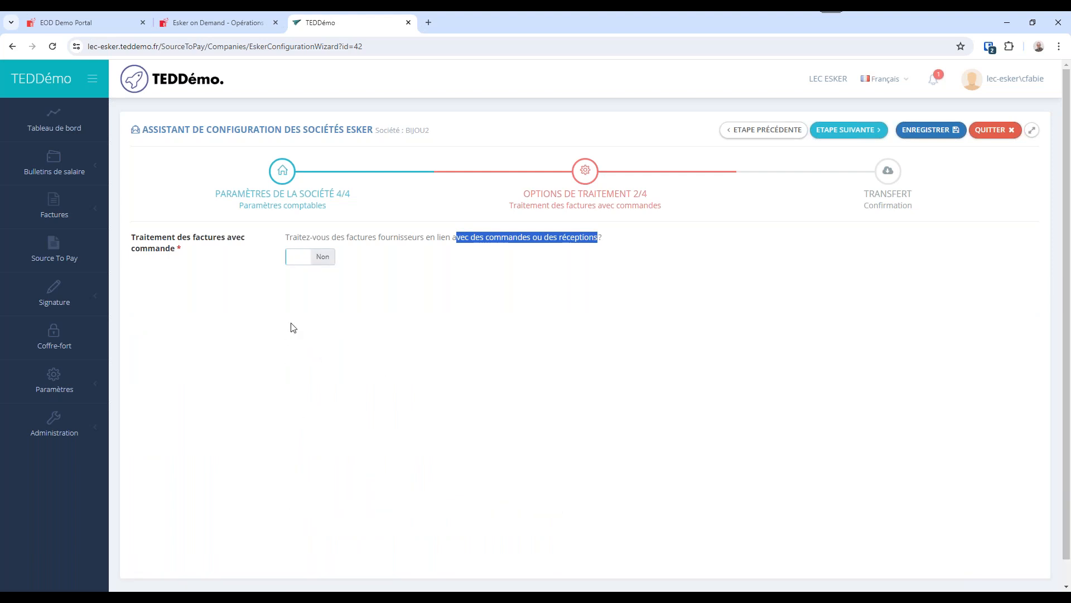
{"action": "left_click", "coordinate": [298, 258]}
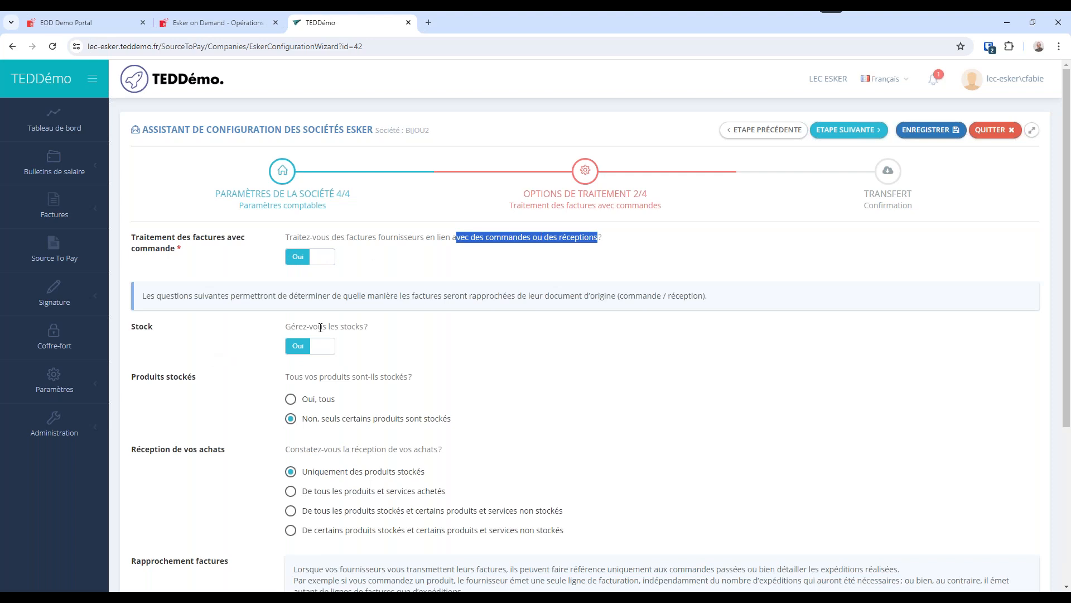
Review the questions on stock management, stocked products and purchase receipt options.
{"action": "left_click", "coordinate": [371, 329]}
{"action": "left_click_drag", "start_coordinate": [372, 329], "coordinate": [287, 334]}
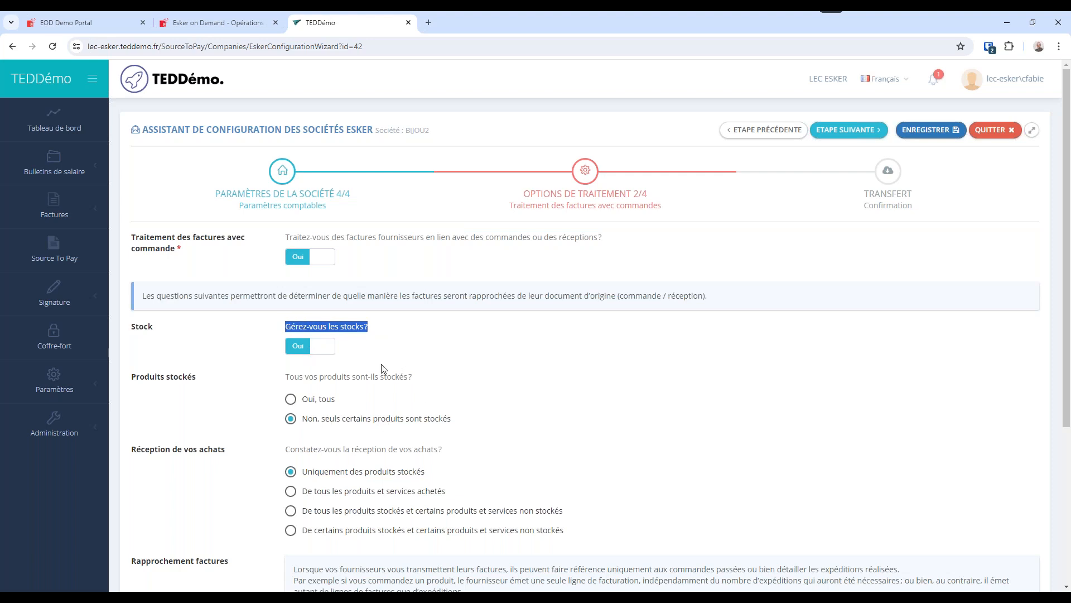
{"action": "left_click_drag", "start_coordinate": [320, 379], "coordinate": [413, 380]}
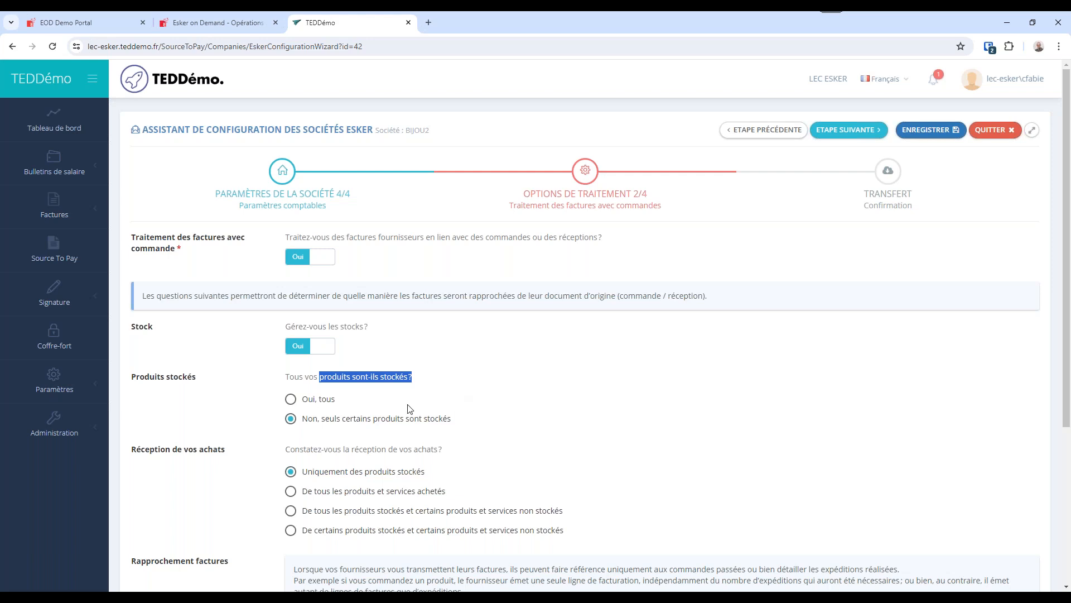
{"action": "scroll", "coordinate": [413, 407], "scroll_direction": "down", "scroll_amount": 2}
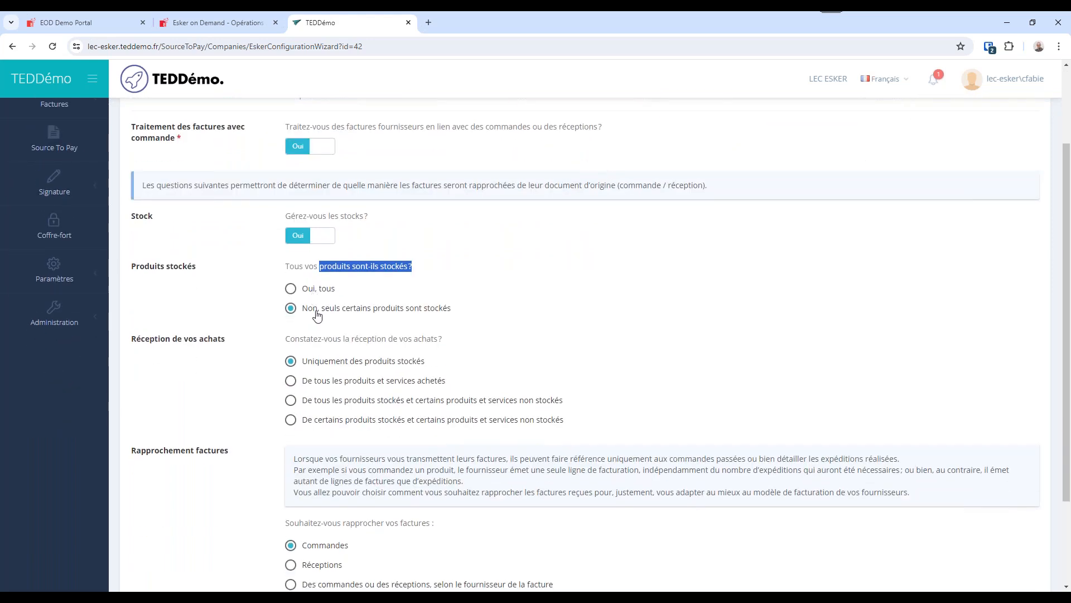
{"action": "left_click_drag", "start_coordinate": [230, 343], "coordinate": [131, 345]}
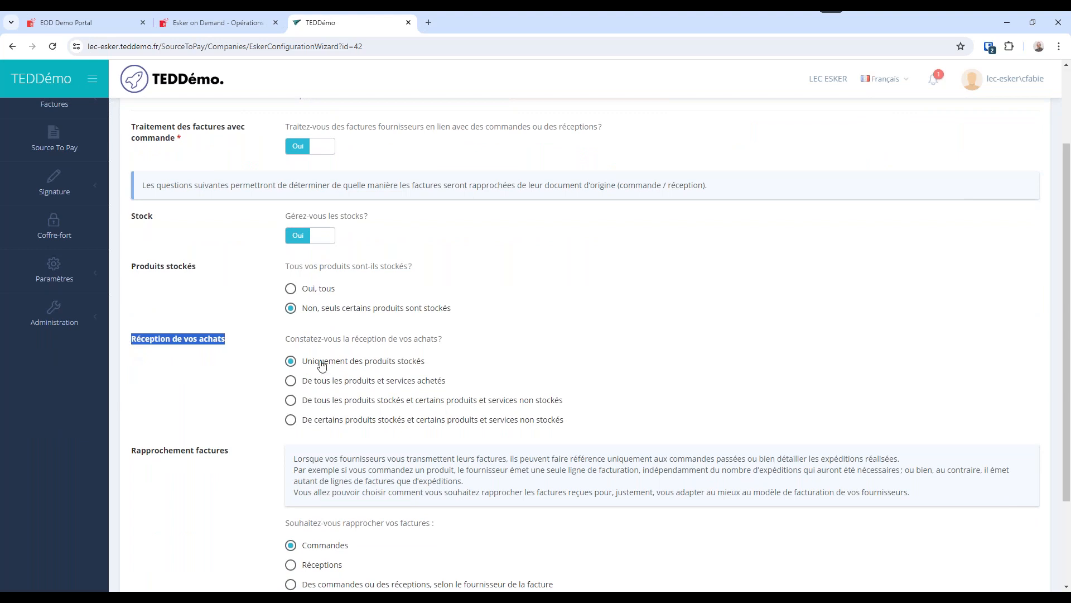
{"action": "left_click_drag", "start_coordinate": [426, 361], "coordinate": [340, 363]}
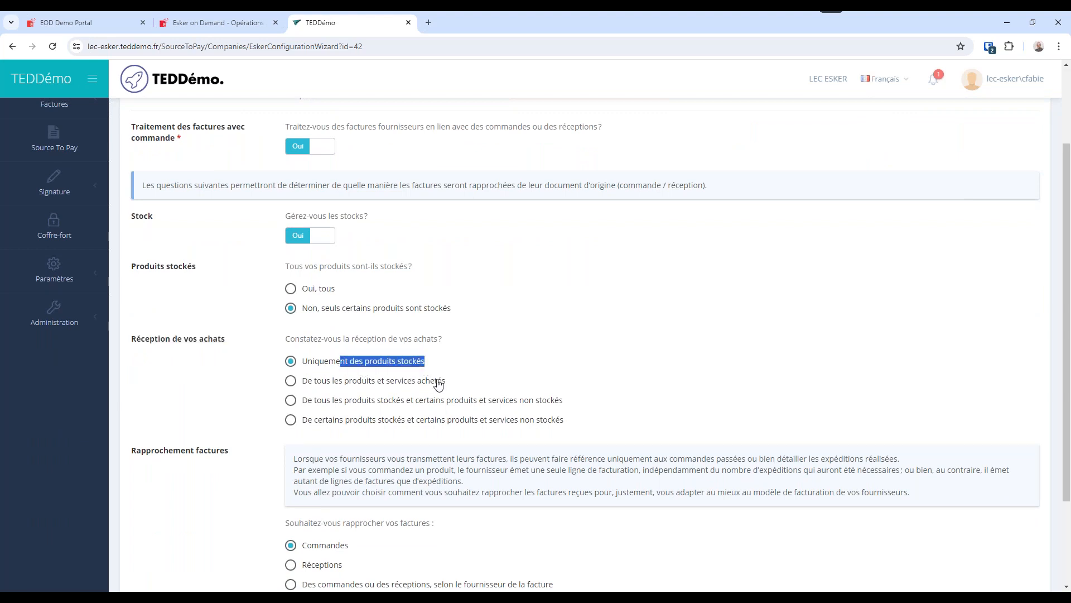
{"action": "left_click_drag", "start_coordinate": [446, 382], "coordinate": [324, 390]}
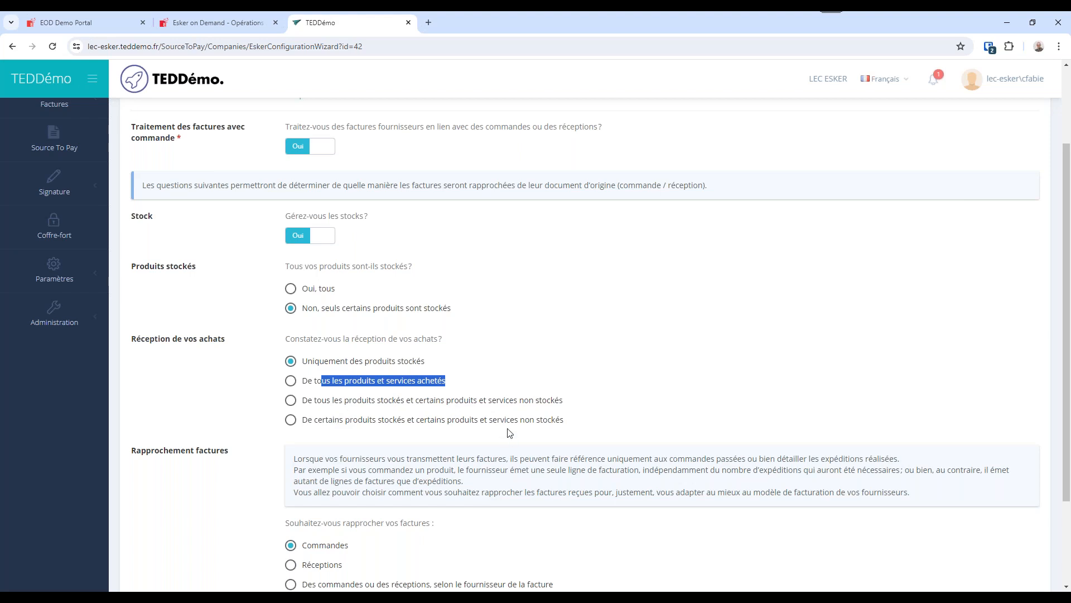
Set the invoice matching option to Réceptions.
{"action": "left_click_drag", "start_coordinate": [229, 451], "coordinate": [186, 451]}
{"action": "scroll", "coordinate": [443, 527], "scroll_direction": "down", "scroll_amount": 2}
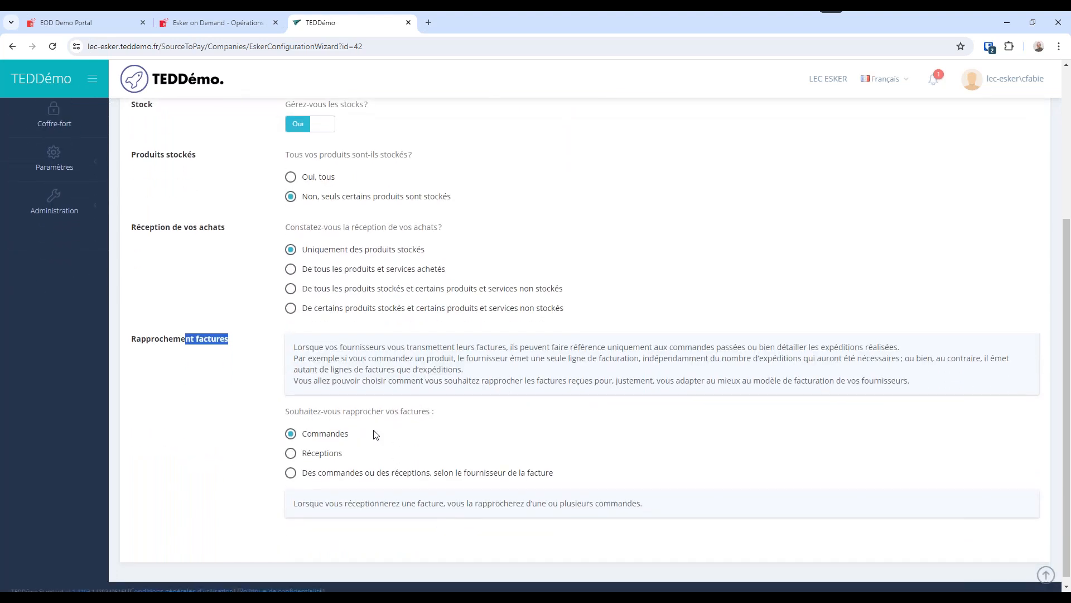
{"action": "left_click_drag", "start_coordinate": [348, 455], "coordinate": [304, 458]}
{"action": "left_click", "coordinate": [293, 455]}
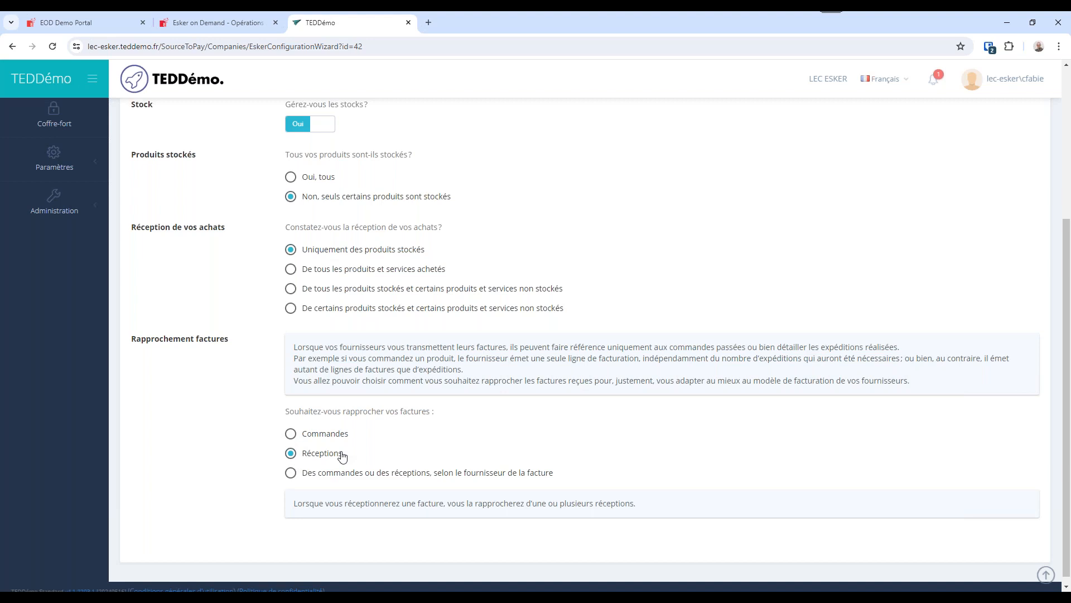
{"action": "scroll", "coordinate": [867, 171], "scroll_direction": "up", "scroll_amount": 4}
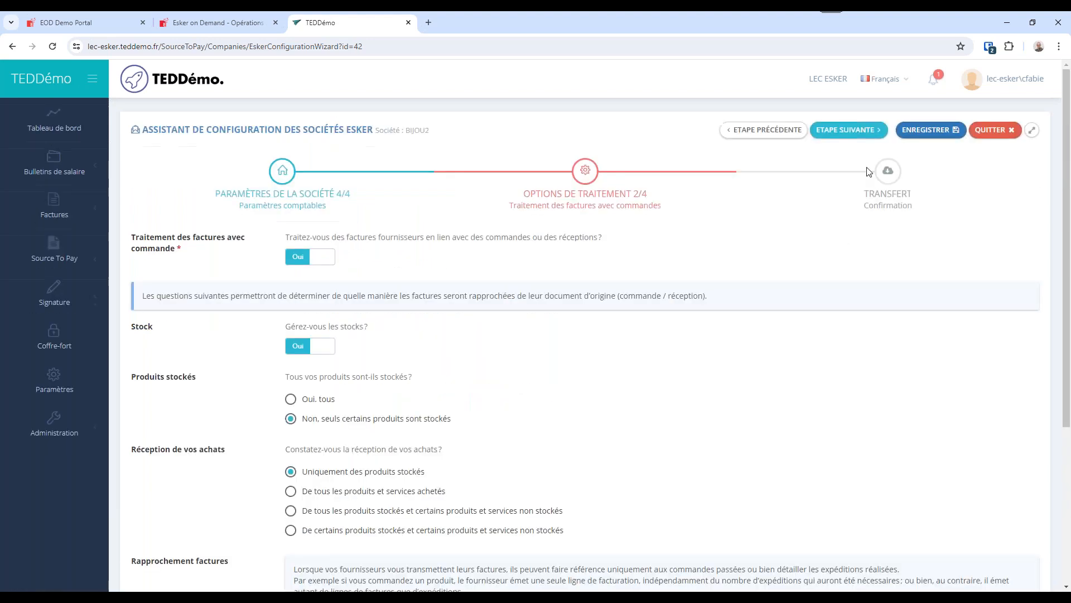
Advance to processing options 3/4, try the Produit and Comptable types for lines without orders, and set the type back to Flexible.
{"action": "left_click", "coordinate": [848, 130]}
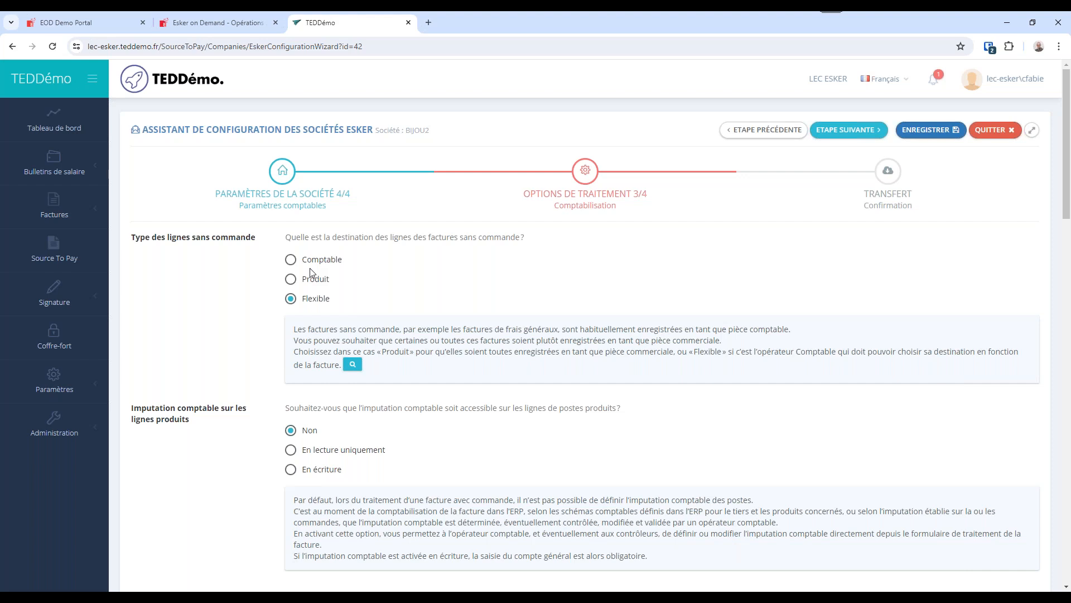
{"action": "left_click_drag", "start_coordinate": [260, 239], "coordinate": [127, 239]}
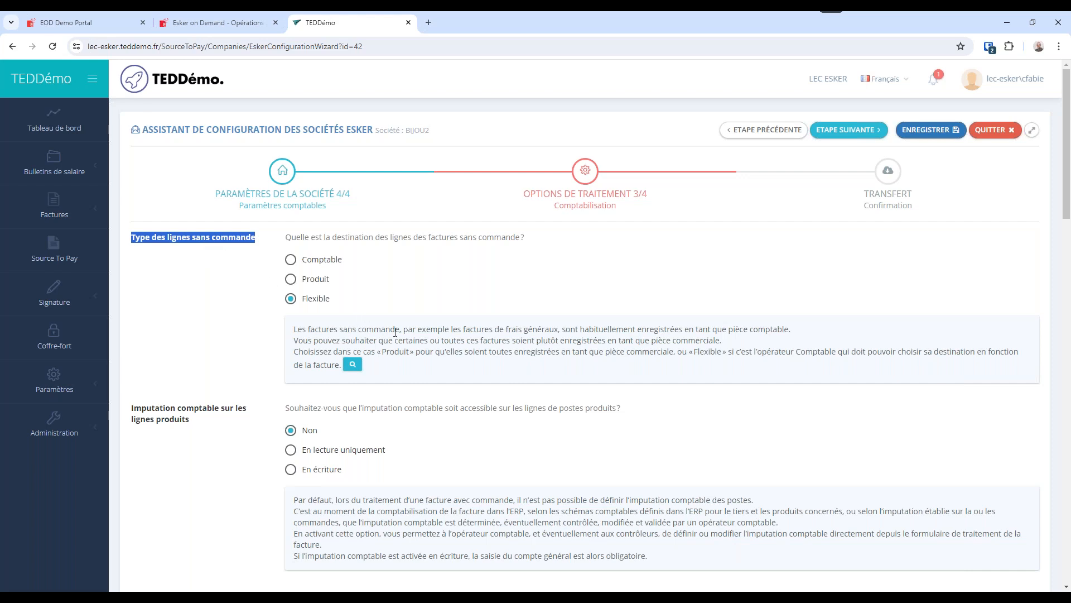
{"action": "left_click_drag", "start_coordinate": [403, 330], "coordinate": [298, 329]}
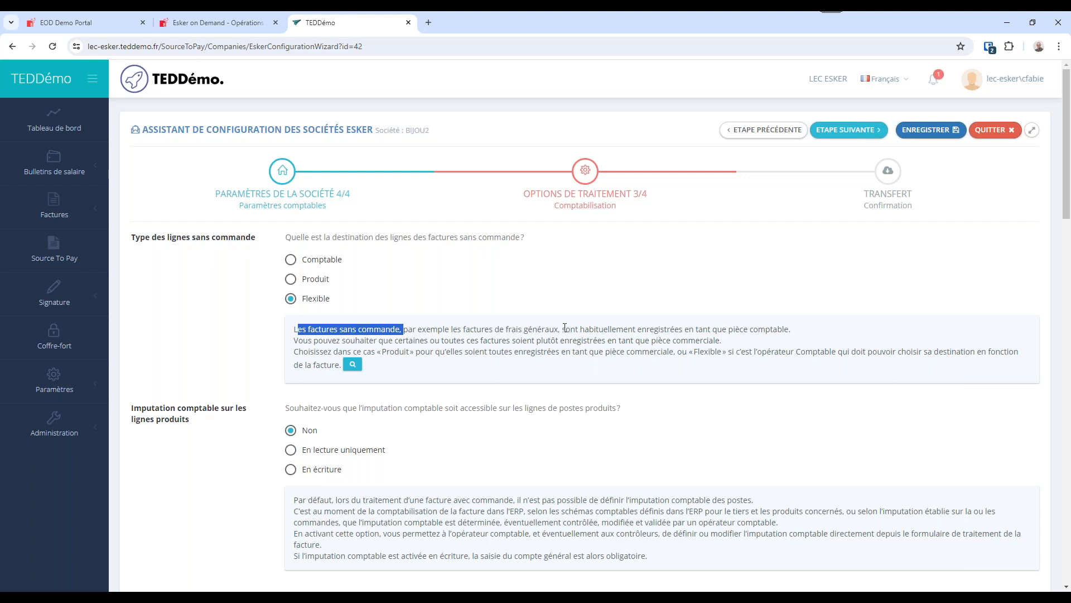
{"action": "left_click", "coordinate": [313, 283]}
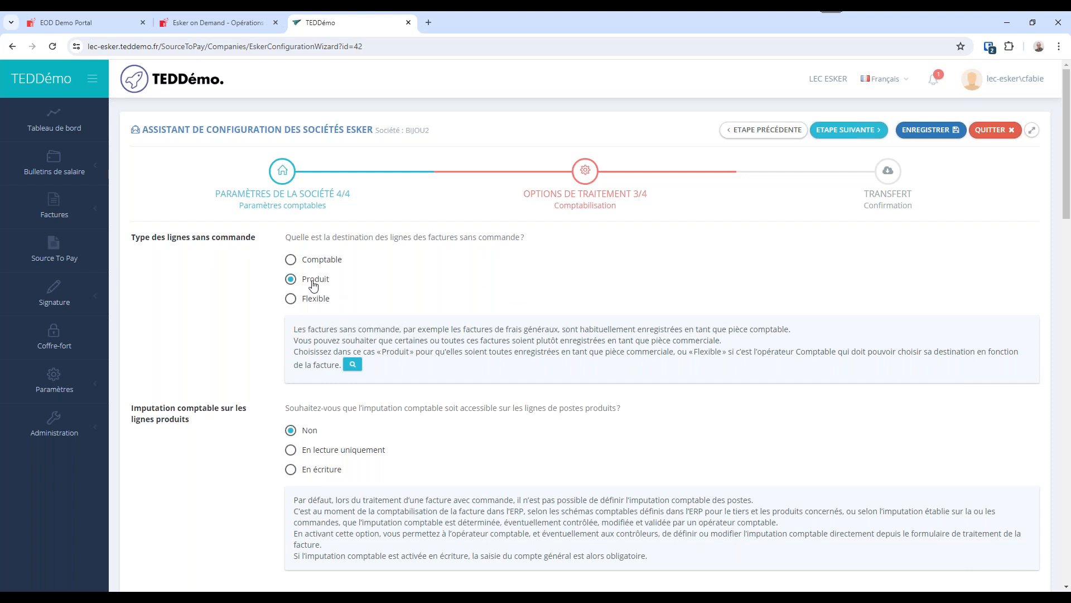
{"action": "left_click", "coordinate": [317, 265]}
{"action": "left_click", "coordinate": [314, 303]}
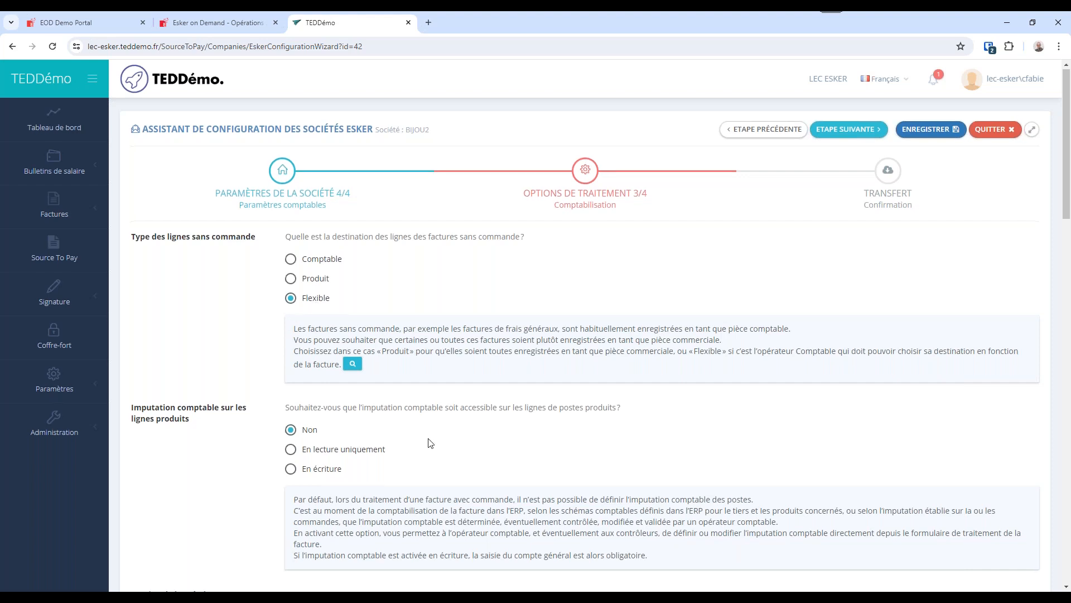
Review the questions on accounting allocation for product lines, analytics management, analytic breakdown and analytic entry mode.
{"action": "scroll", "coordinate": [429, 442], "scroll_direction": "down", "scroll_amount": 4}
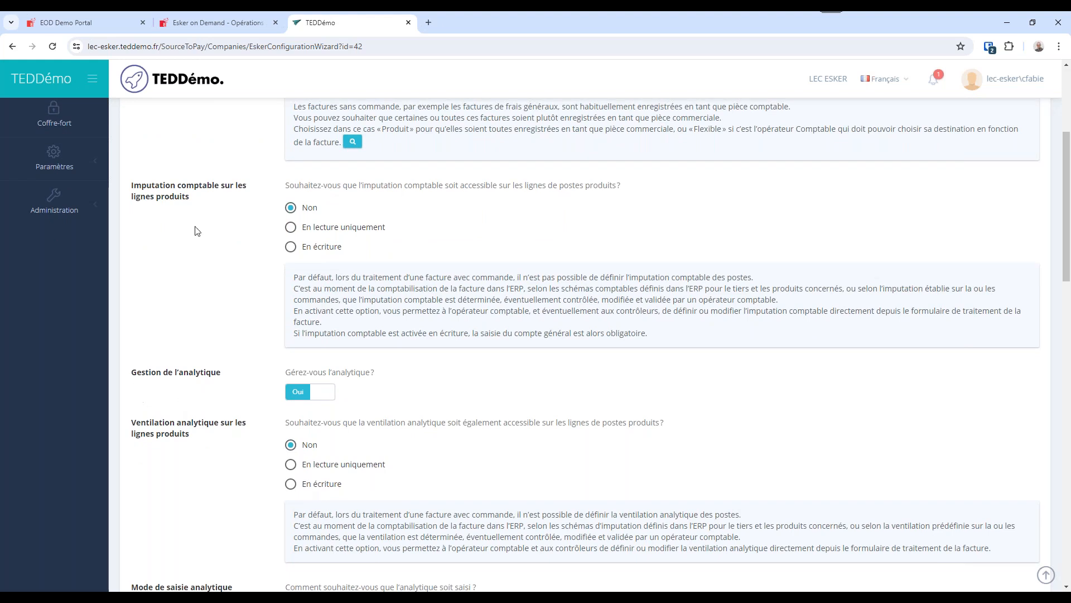
{"action": "left_click_drag", "start_coordinate": [190, 198], "coordinate": [130, 188]}
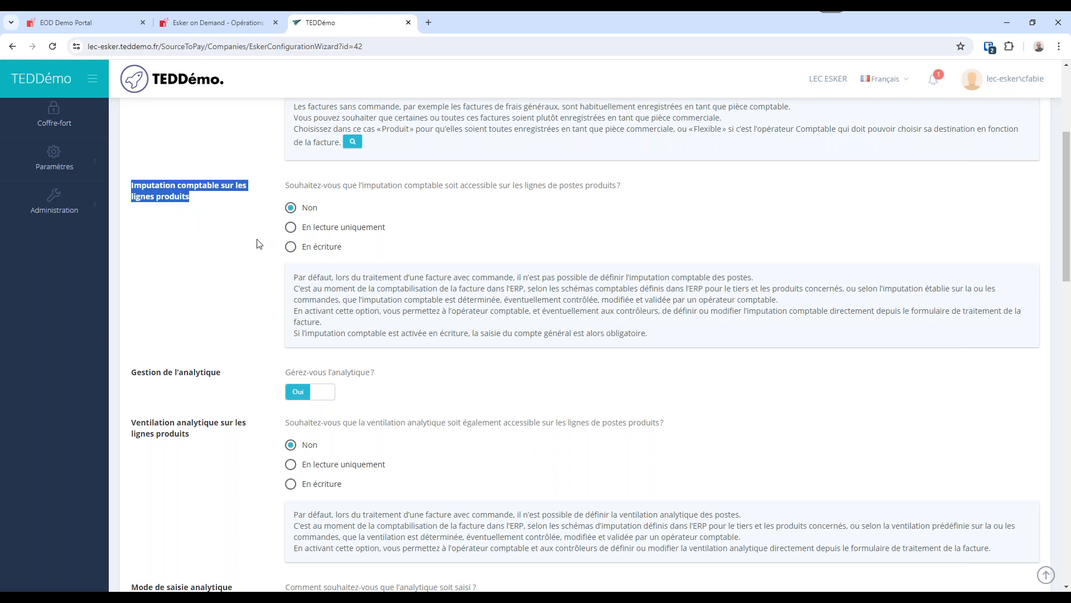
{"action": "left_click_drag", "start_coordinate": [218, 377], "coordinate": [131, 372]}
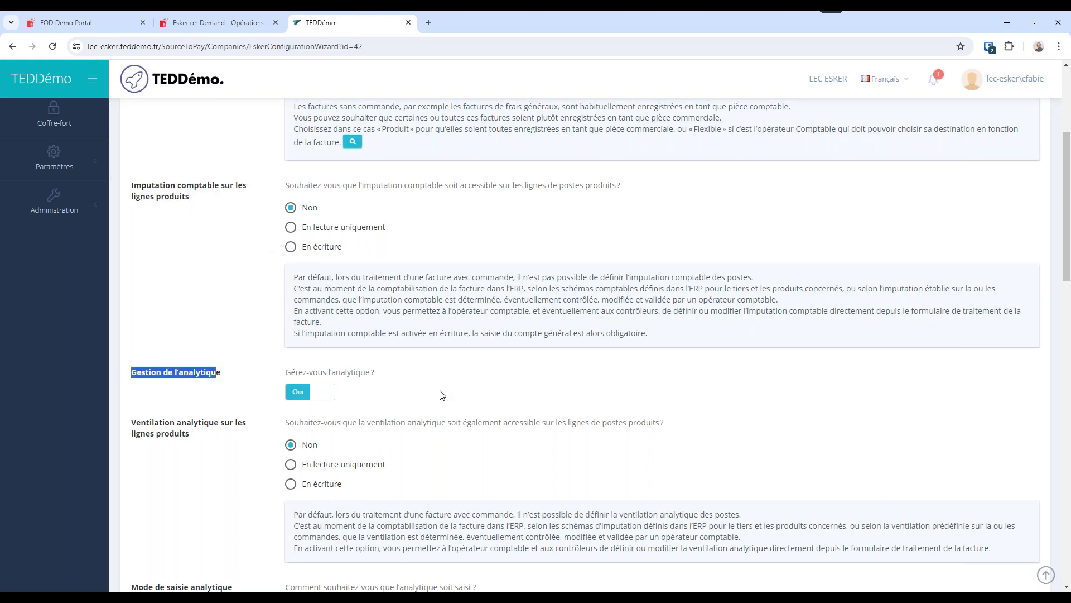
{"action": "scroll", "coordinate": [442, 394], "scroll_direction": "down", "scroll_amount": 3}
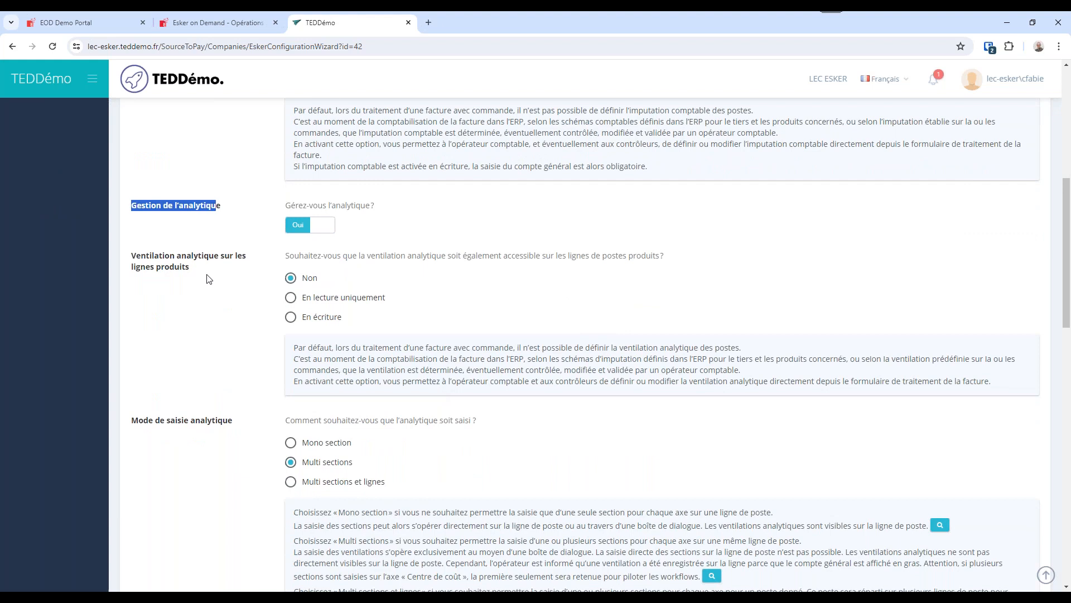
{"action": "left_click_drag", "start_coordinate": [136, 256], "coordinate": [190, 271]}
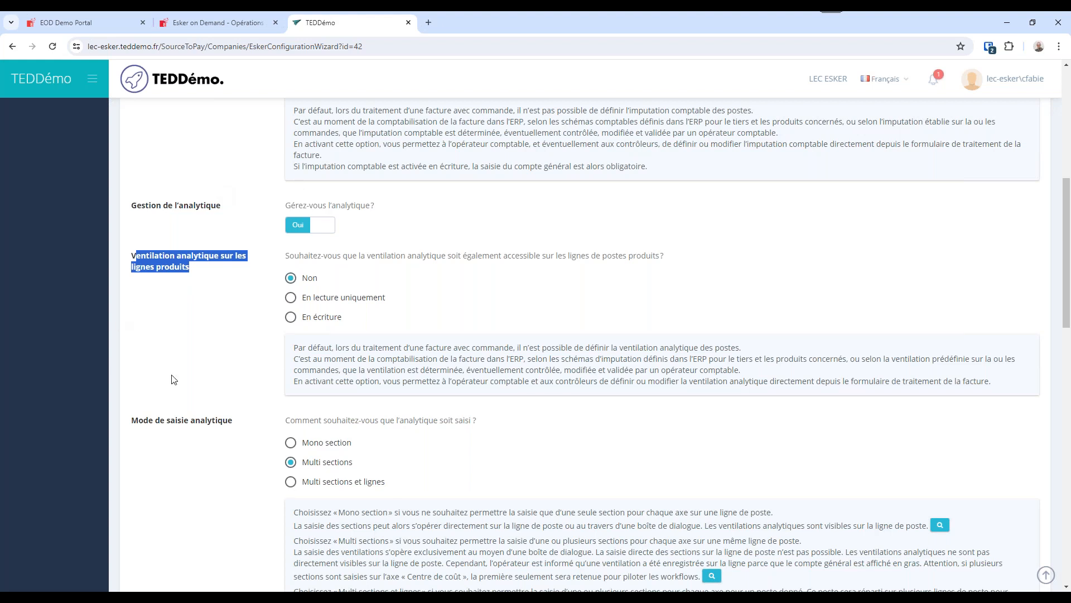
{"action": "scroll", "coordinate": [214, 387], "scroll_direction": "down", "scroll_amount": 2}
{"action": "scroll", "coordinate": [214, 388], "scroll_direction": "down", "scroll_amount": 5}
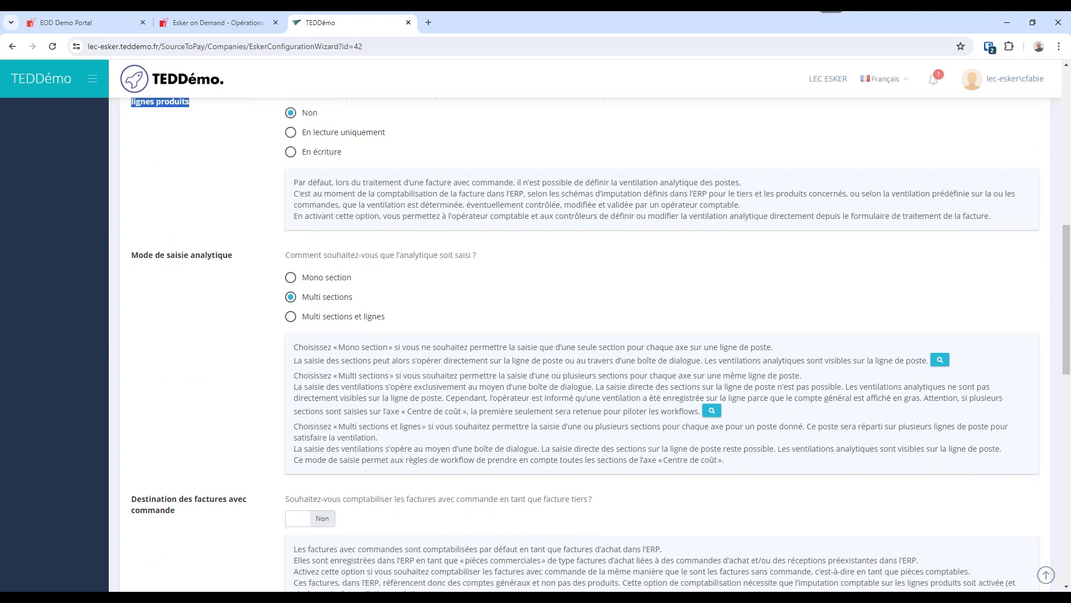
{"action": "left_click_drag", "start_coordinate": [235, 254], "coordinate": [169, 259]}
{"action": "left_click", "coordinate": [310, 276]}
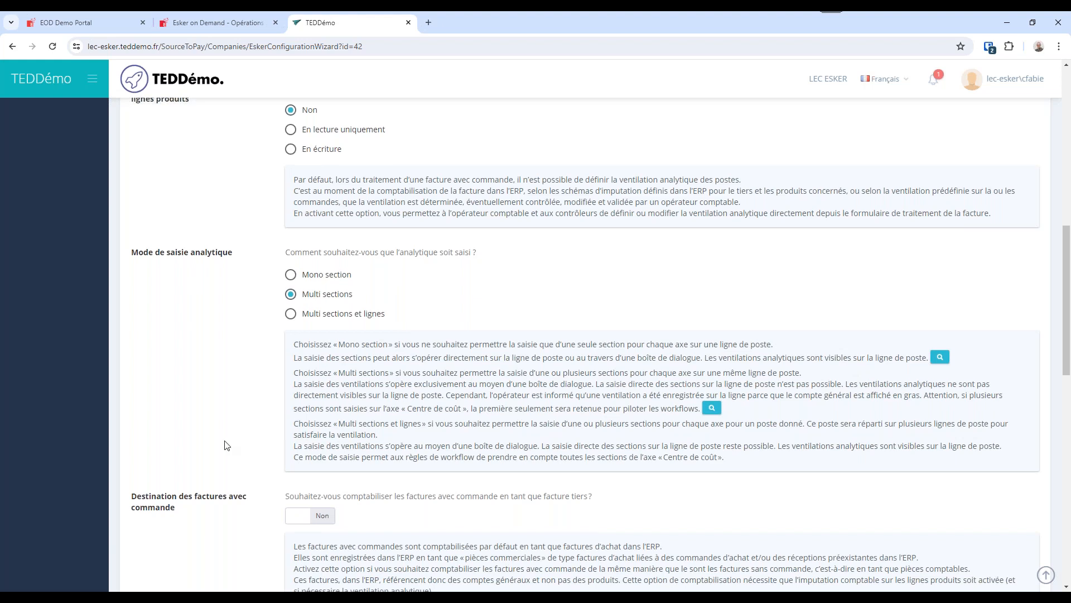
Review the options for the destination of invoices with orders, grouping of items by general account, and service periods.
{"action": "scroll", "coordinate": [225, 441], "scroll_direction": "down", "scroll_amount": 4}
{"action": "left_click_drag", "start_coordinate": [132, 278], "coordinate": [196, 290]}
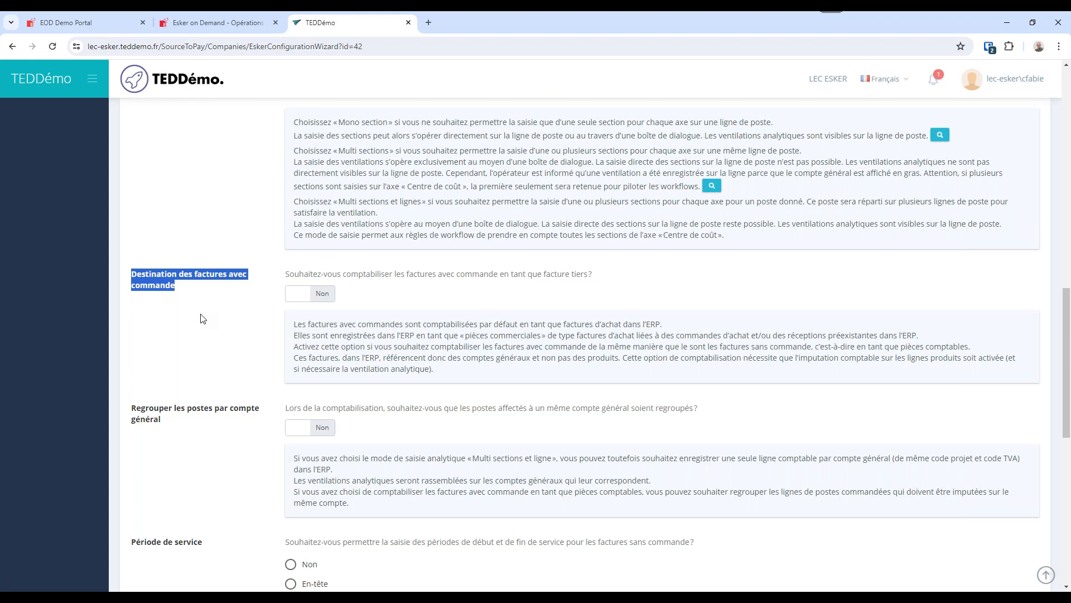
{"action": "left_click", "coordinate": [311, 295]}
{"action": "left_click", "coordinate": [314, 302]}
{"action": "left_click_drag", "start_coordinate": [160, 412], "coordinate": [236, 449]}
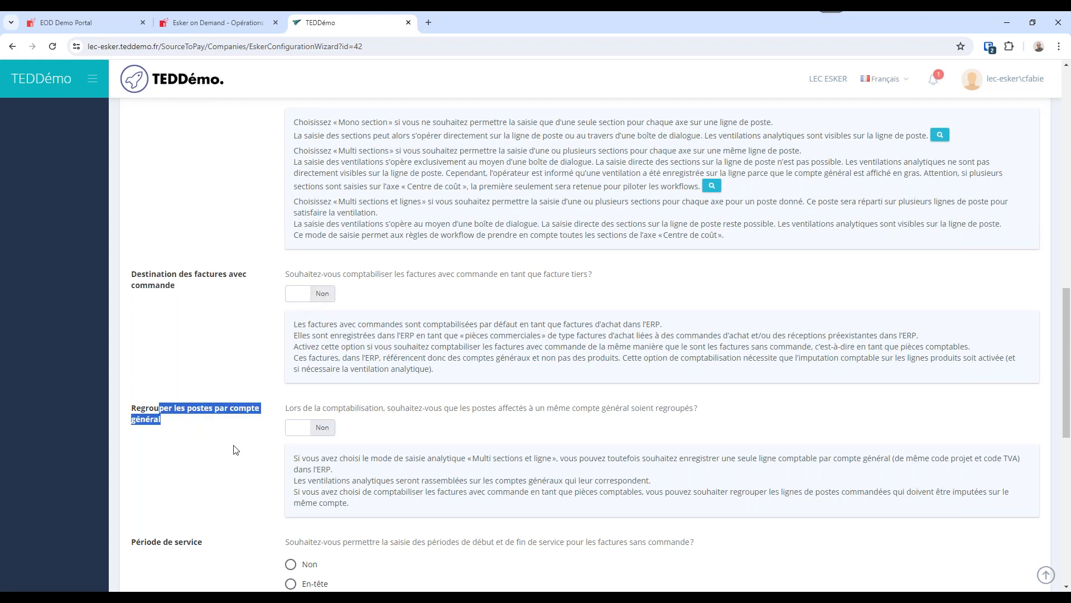
{"action": "scroll", "coordinate": [156, 413], "scroll_direction": "down", "scroll_amount": 4}
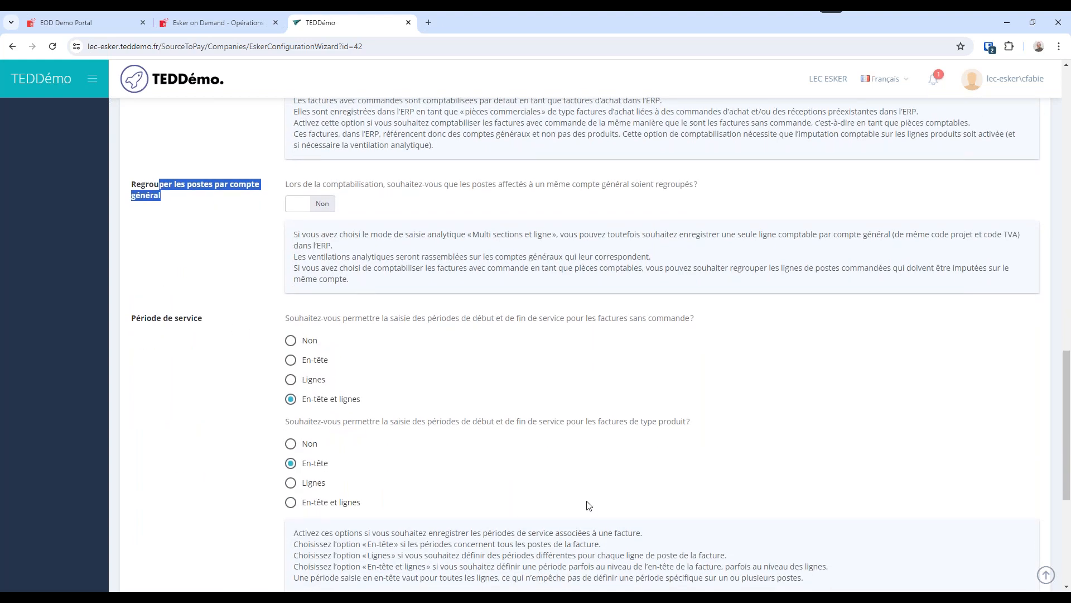
{"action": "scroll", "coordinate": [587, 496], "scroll_direction": "down", "scroll_amount": 1}
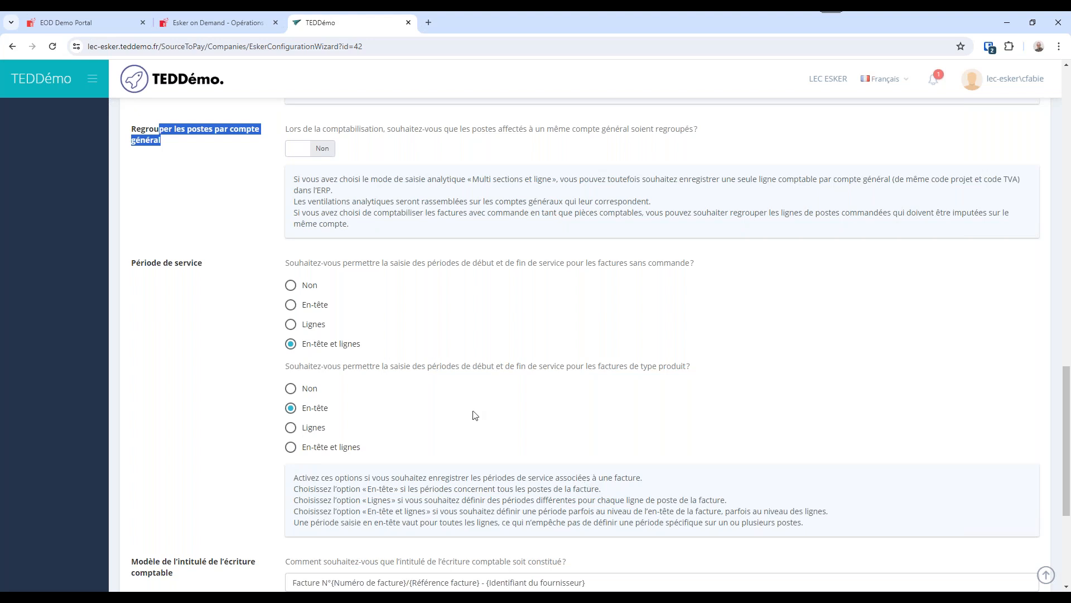
{"action": "scroll", "coordinate": [466, 408], "scroll_direction": "down", "scroll_amount": 3}
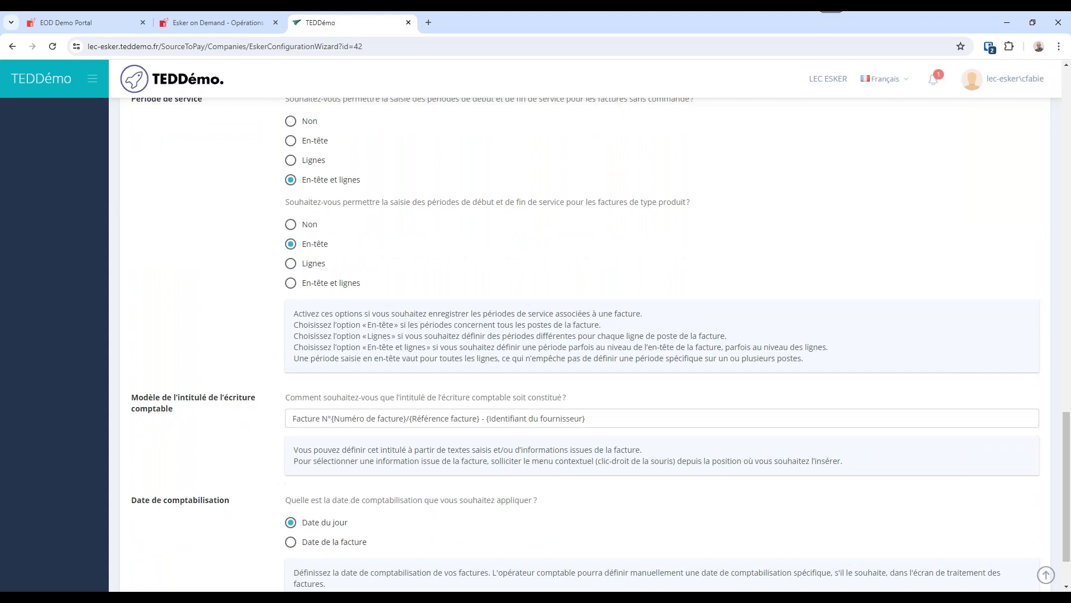
Check the accounting entry title template and set the posting date to Date de la facture.
{"action": "left_click", "coordinate": [578, 419]}
{"action": "left_click_drag", "start_coordinate": [578, 419], "coordinate": [230, 436]}
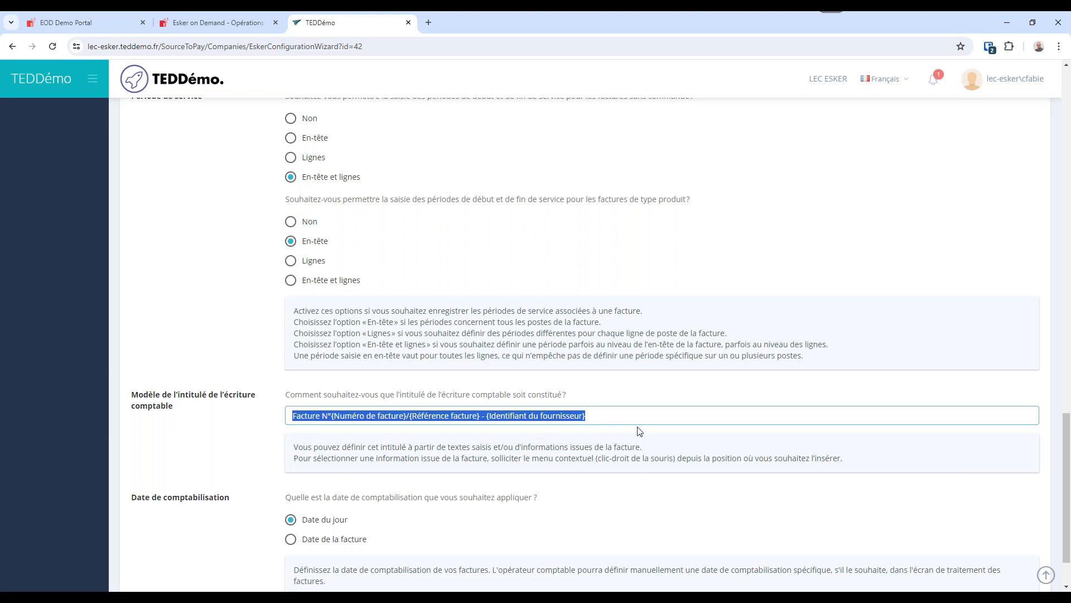
{"action": "scroll", "coordinate": [446, 498], "scroll_direction": "down", "scroll_amount": 2}
{"action": "left_click_drag", "start_coordinate": [350, 428], "coordinate": [534, 430]}
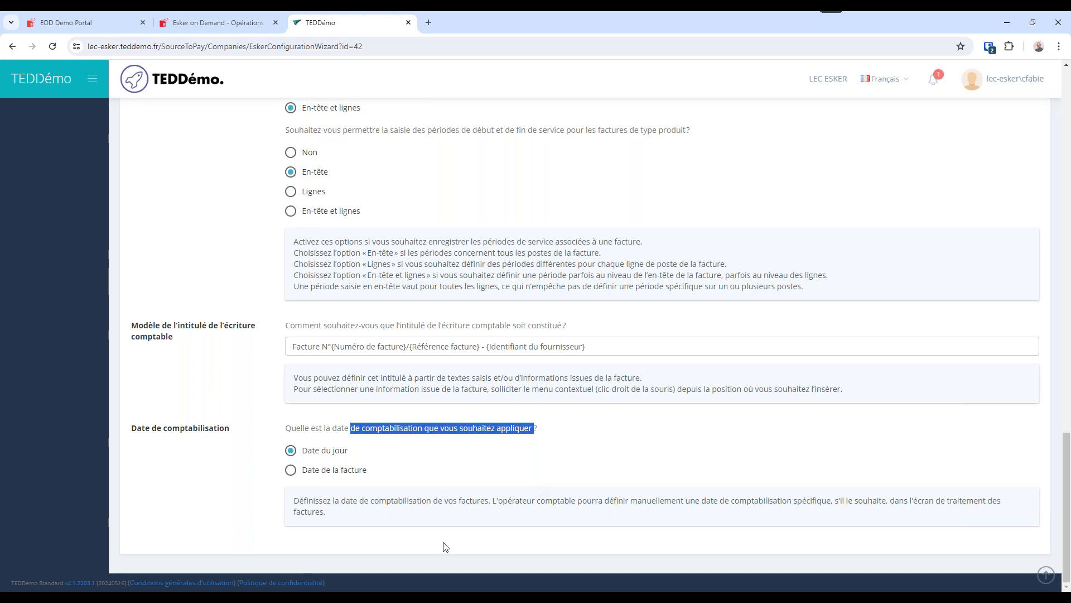
{"action": "left_click_drag", "start_coordinate": [348, 450], "coordinate": [327, 451]}
{"action": "left_click", "coordinate": [334, 476]}
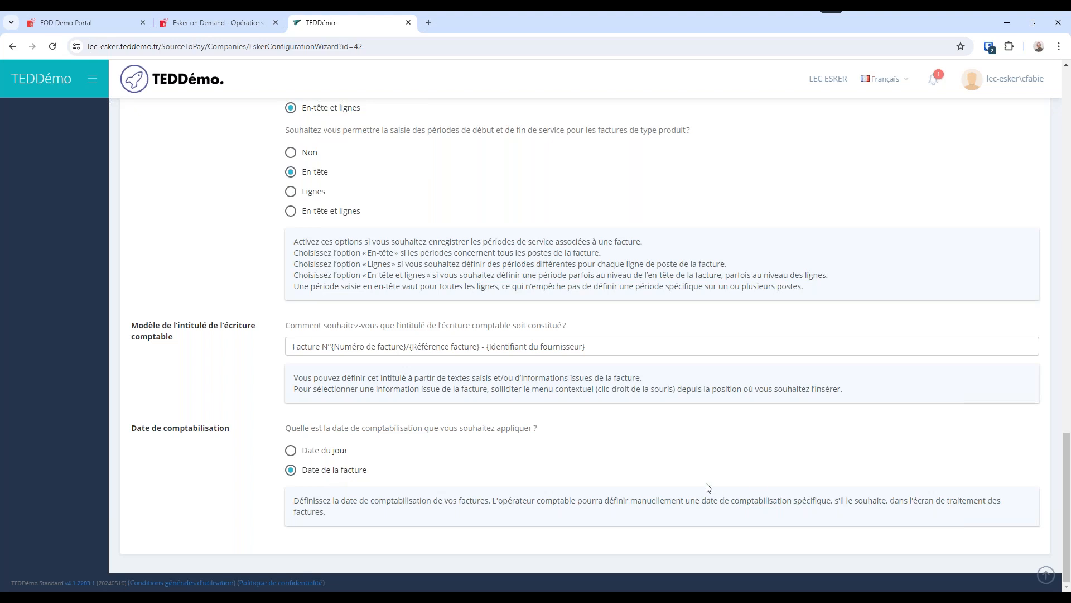
Advance to processing options 4/4 and set the display of VAT titles to Oui.
{"action": "scroll", "coordinate": [708, 487], "scroll_direction": "up", "scroll_amount": 20}
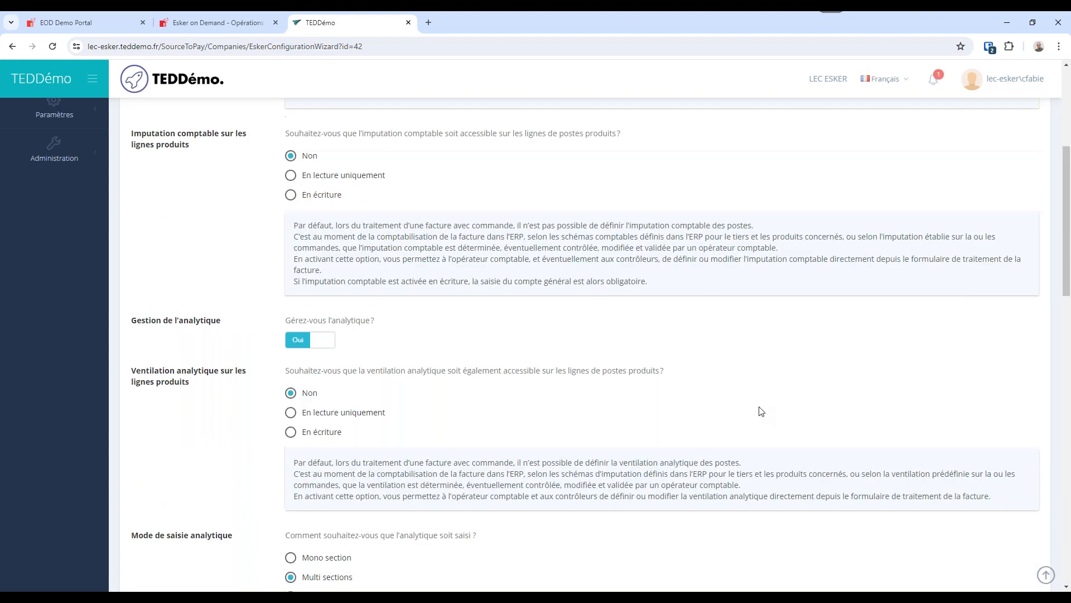
{"action": "left_click", "coordinate": [842, 130]}
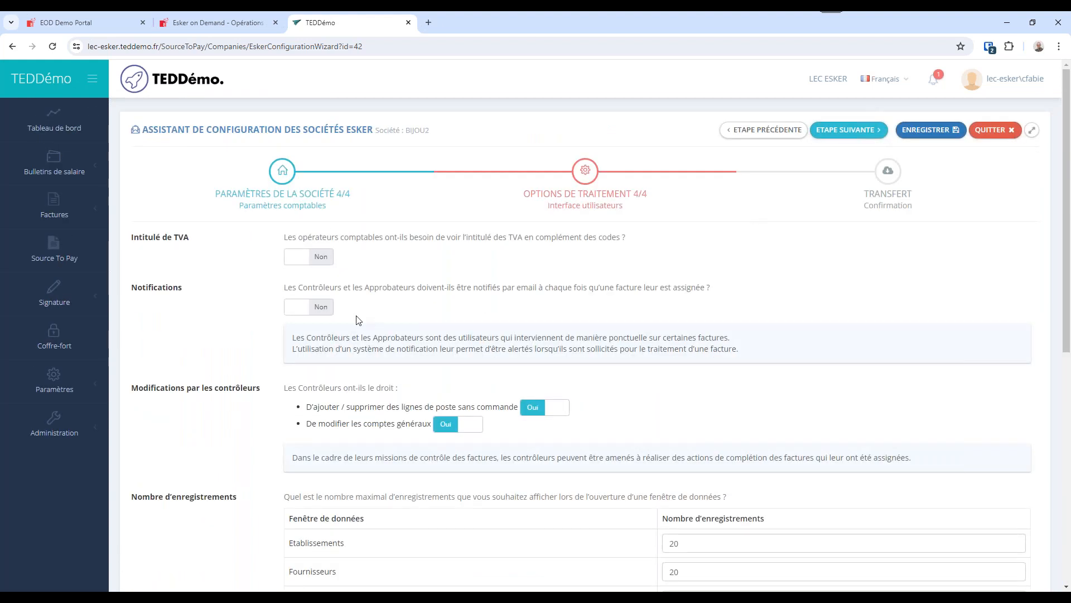
{"action": "left_click", "coordinate": [297, 259]}
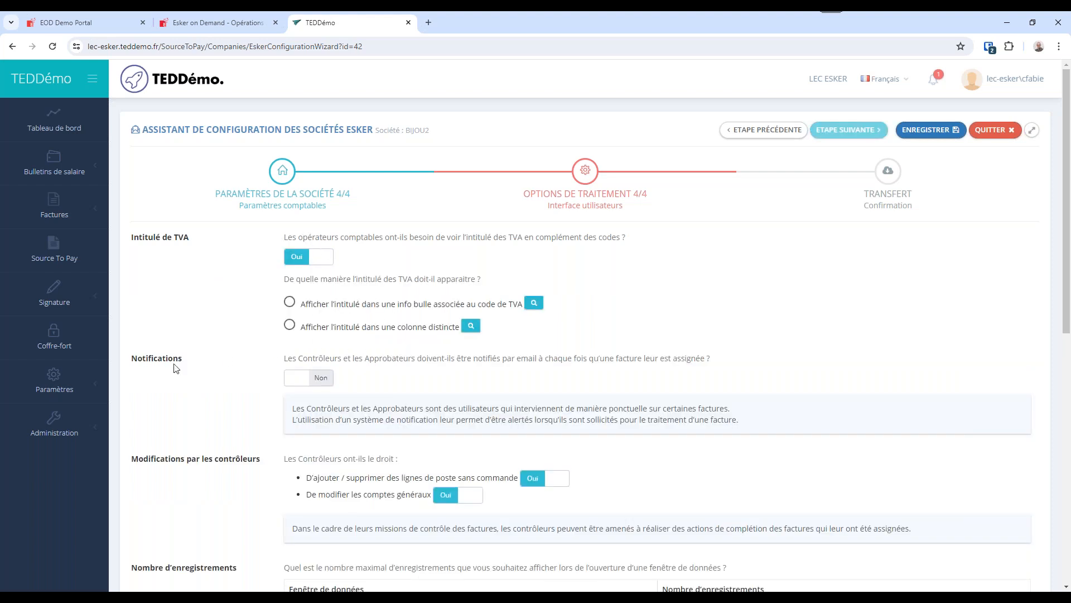
Switch email notifications for controllers and approvers to Oui to examine the email approval option, and set them back to Non.
{"action": "left_click", "coordinate": [316, 382]}
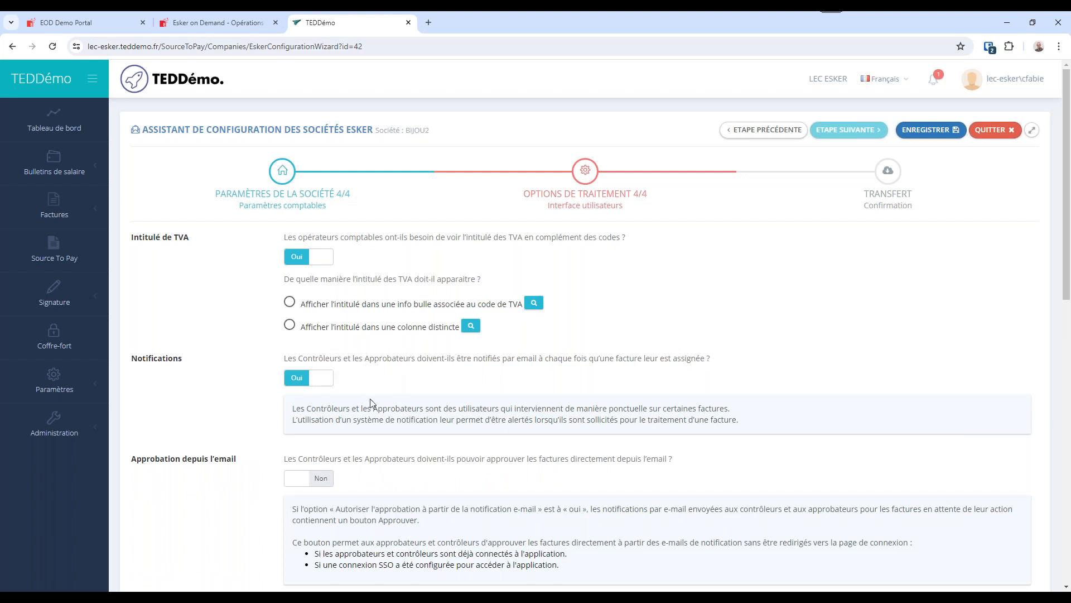
{"action": "scroll", "coordinate": [192, 371], "scroll_direction": "down", "scroll_amount": 3}
{"action": "triple_click", "coordinate": [206, 299]}
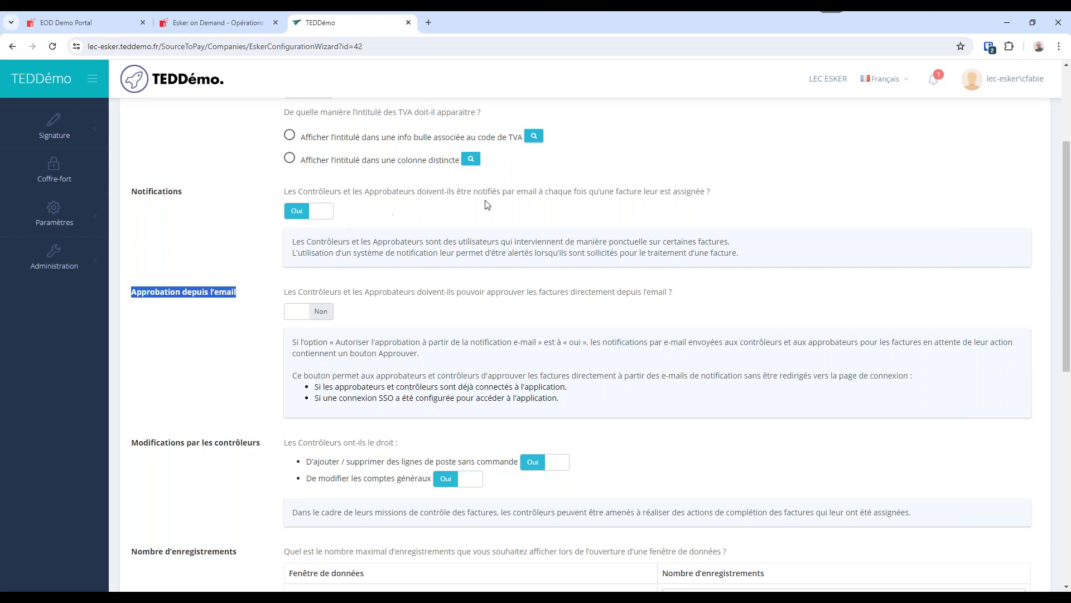
{"action": "left_click_drag", "start_coordinate": [545, 194], "coordinate": [645, 194]}
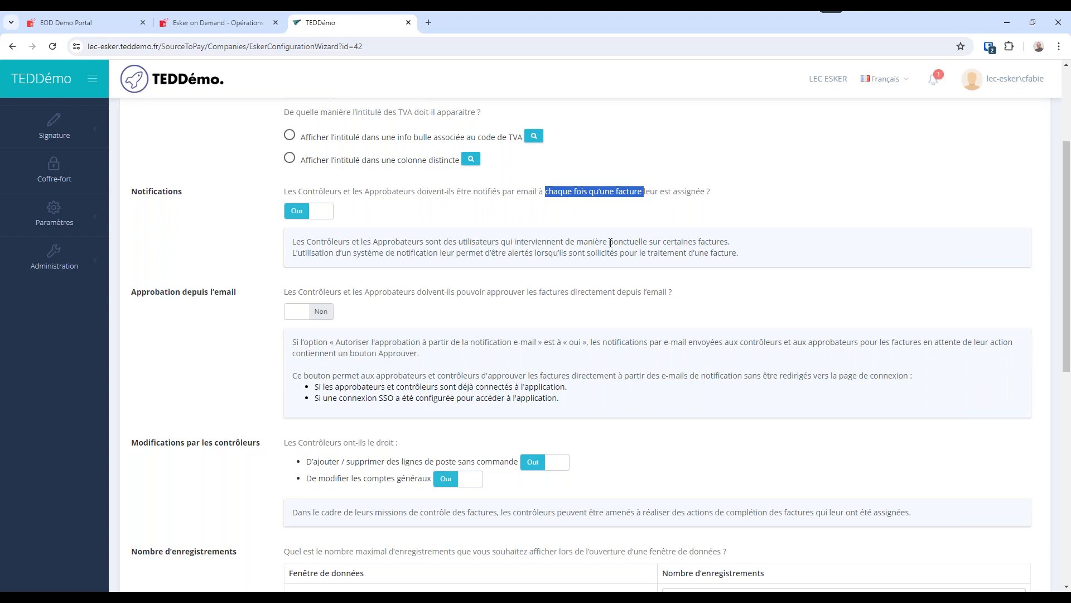
{"action": "left_click", "coordinate": [319, 214]}
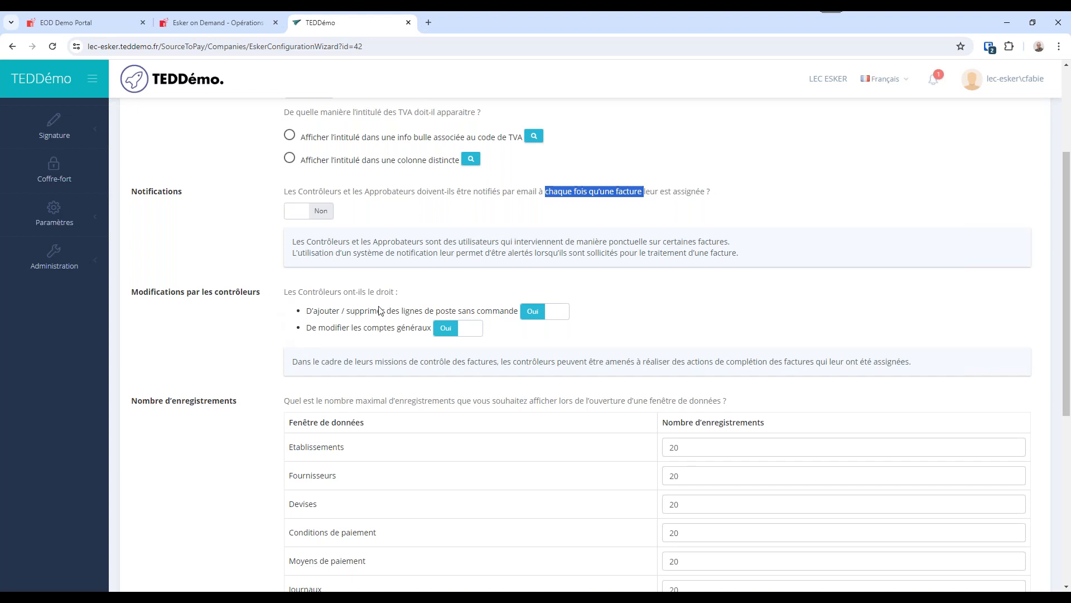
Review the controllers' modification rights, and set the maximum number of displayed records to 50 for Fournisseurs and 100 for Articles.
{"action": "left_click_drag", "start_coordinate": [505, 316], "coordinate": [400, 317]}
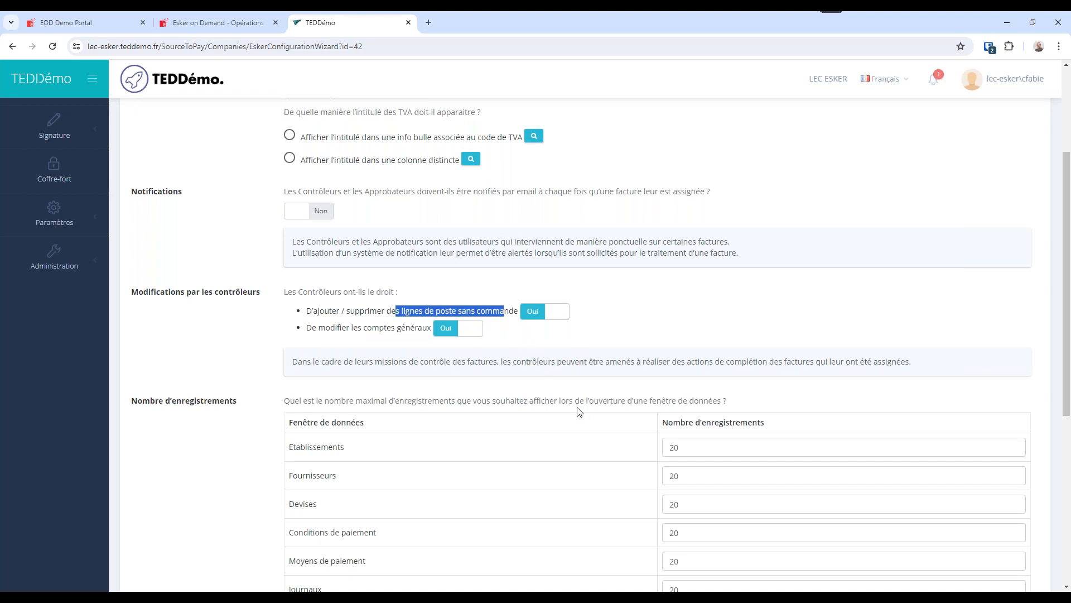
{"action": "scroll", "coordinate": [579, 412], "scroll_direction": "down", "scroll_amount": 5}
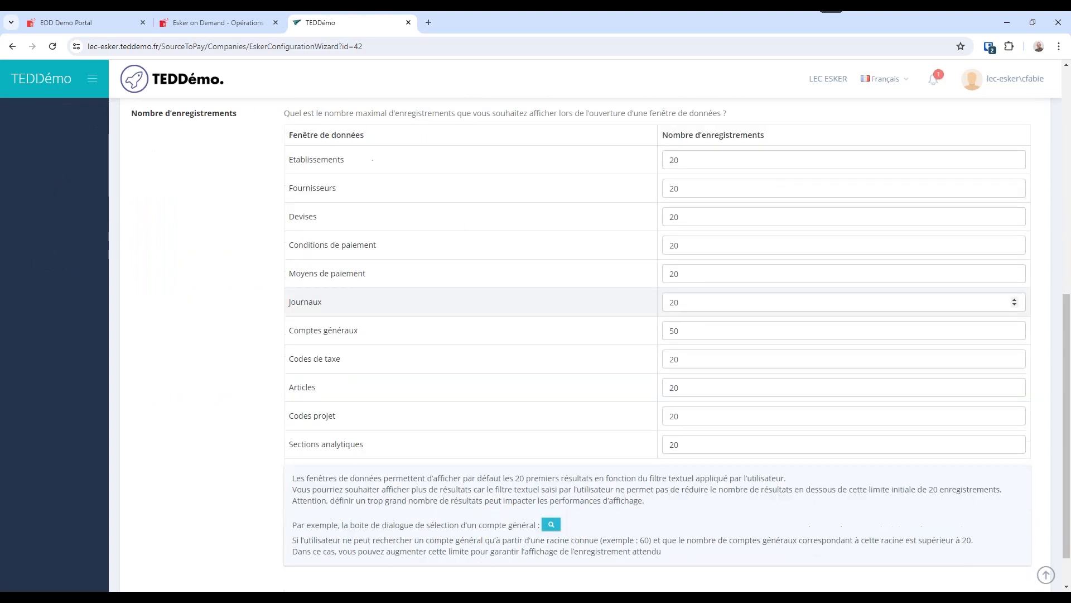
{"action": "scroll", "coordinate": [837, 286], "scroll_direction": "up", "scroll_amount": 1}
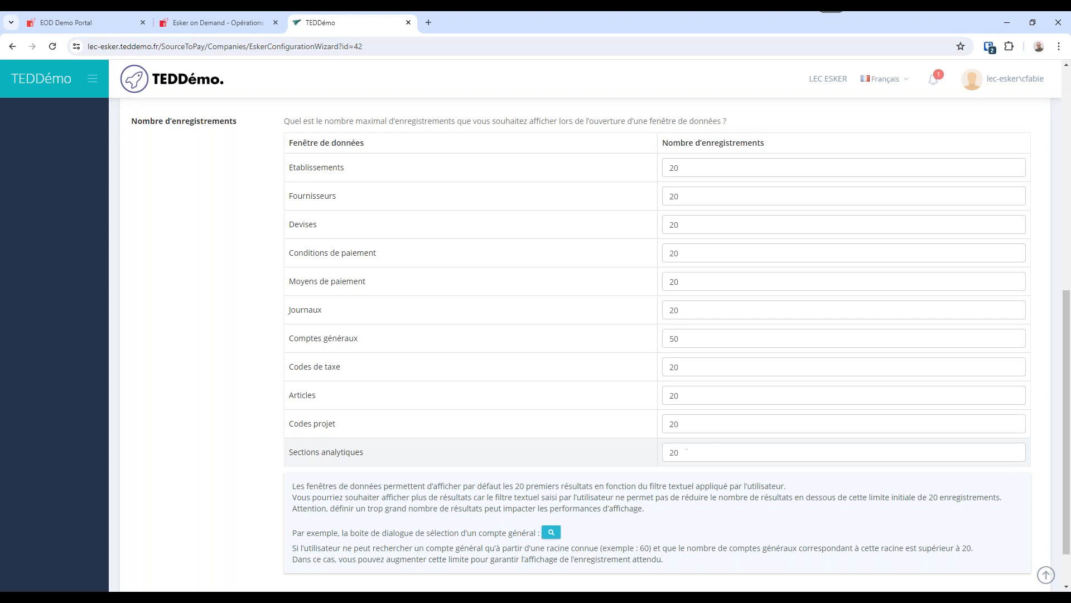
{"action": "double_click", "coordinate": [659, 196]}
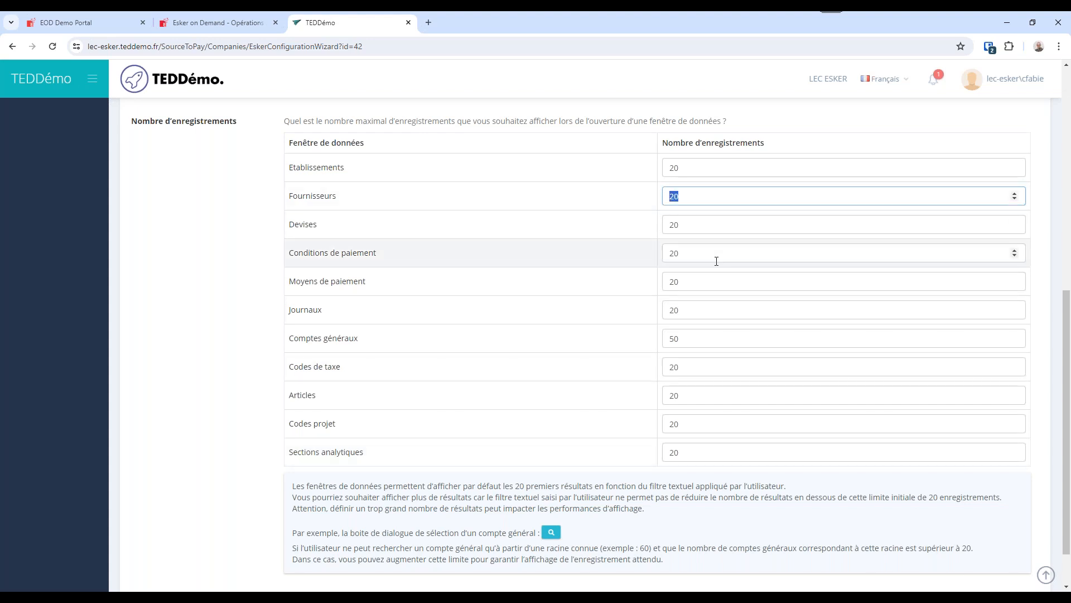
{"action": "type", "text": "50"}
{"action": "key", "text": "Tab"}
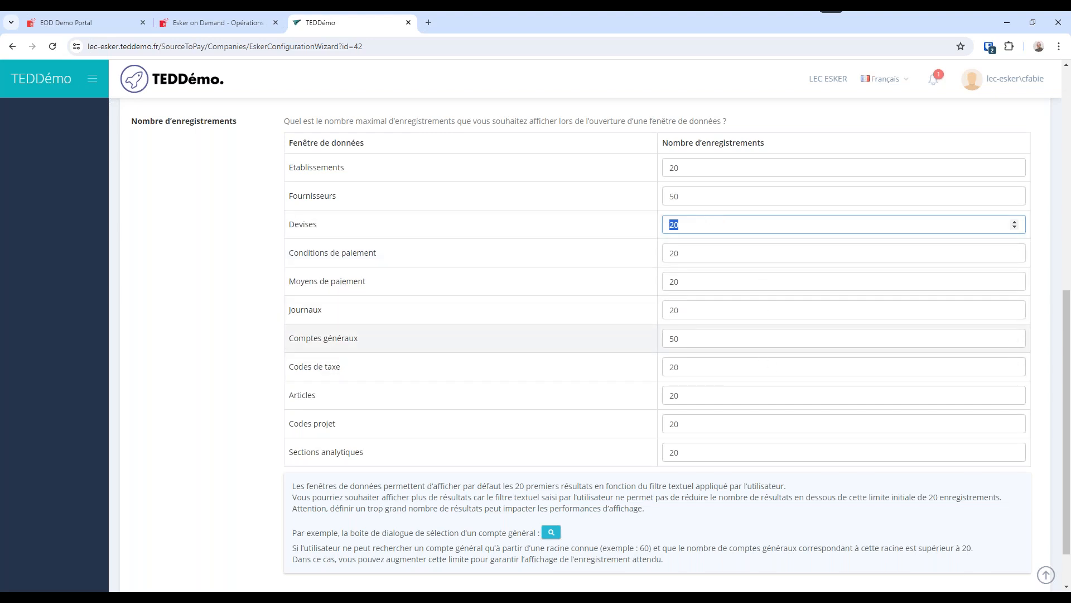
{"action": "double_click", "coordinate": [675, 338]}
{"action": "left_click_drag", "start_coordinate": [683, 392], "coordinate": [655, 394]}
{"action": "type", "text": "100"}
{"action": "key", "text": "Tab"}
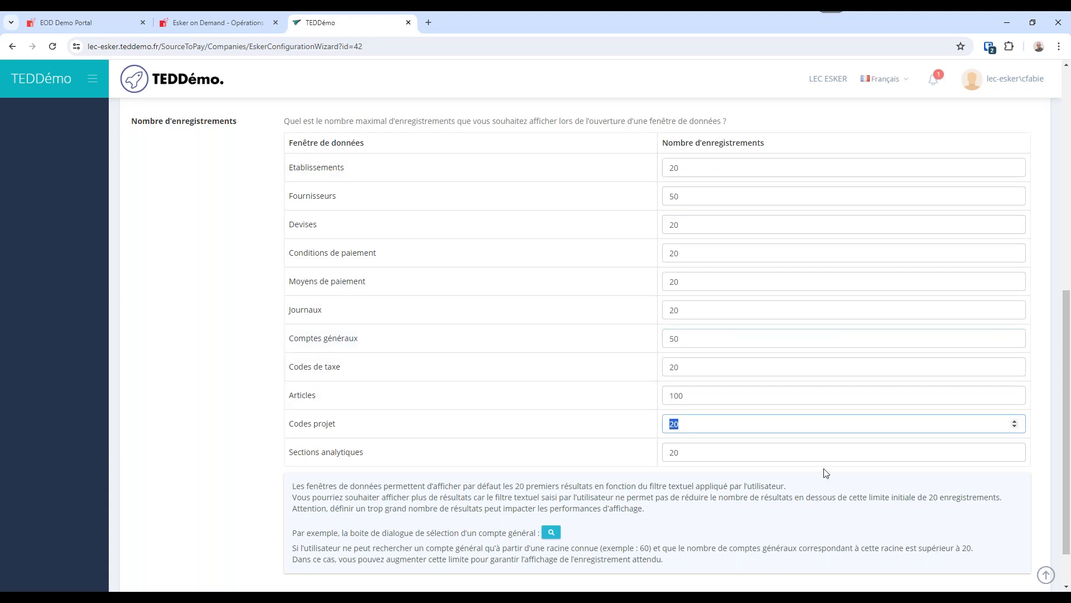
{"action": "scroll", "coordinate": [782, 332], "scroll_direction": "up", "scroll_amount": 8}
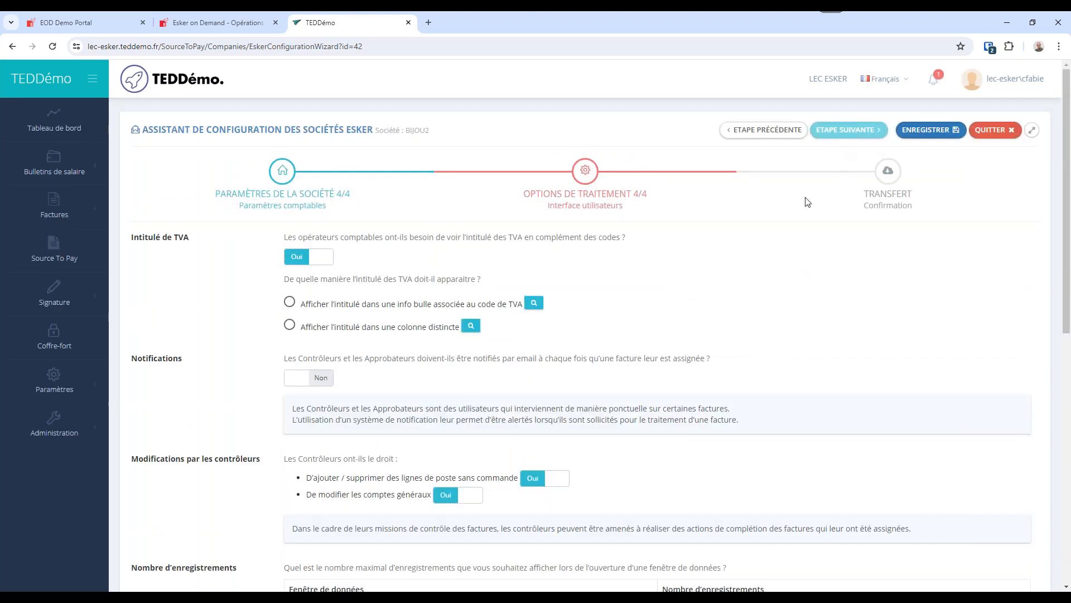
{"action": "scroll", "coordinate": [755, 265], "scroll_direction": "down", "scroll_amount": 8}
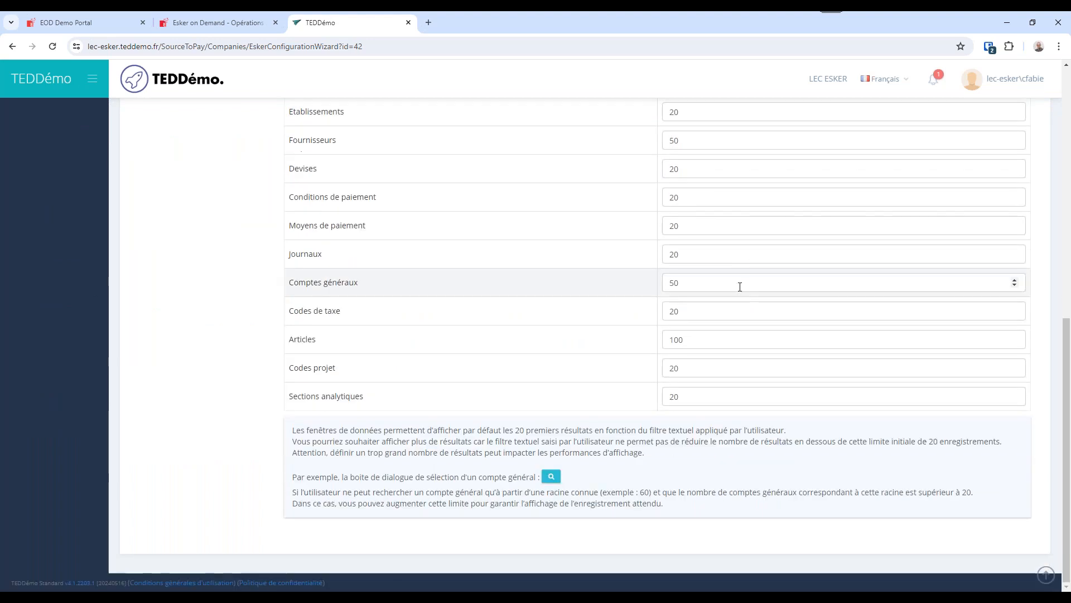
Advance to the TRANSFERT stage to examine the prompt for sending the package to the ESKER platform, and decline the transmission.
{"action": "scroll", "coordinate": [743, 234], "scroll_direction": "up", "scroll_amount": 8}
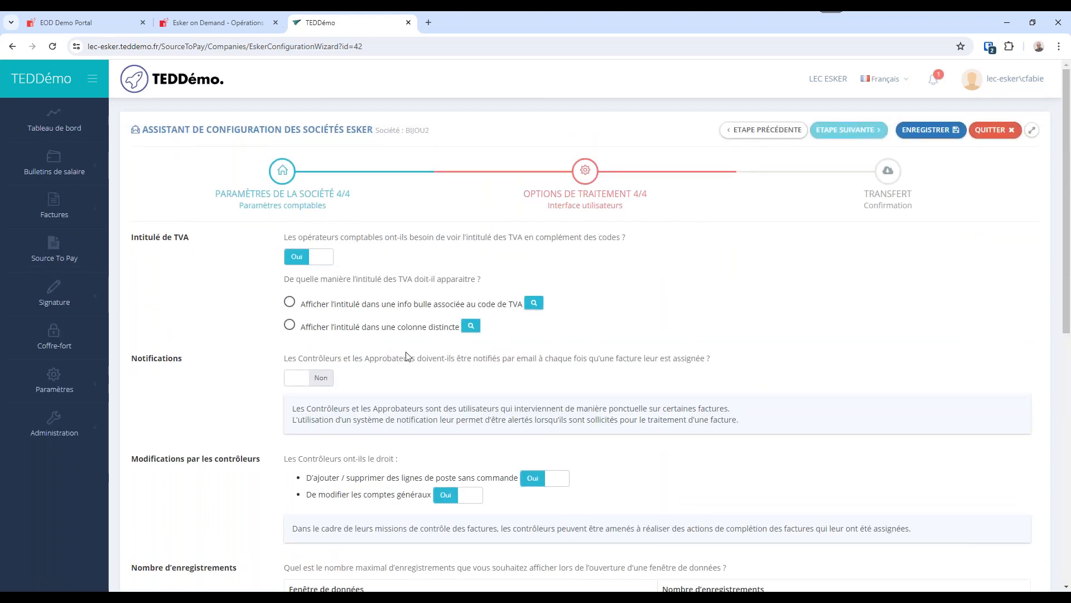
{"action": "left_click", "coordinate": [771, 134]}
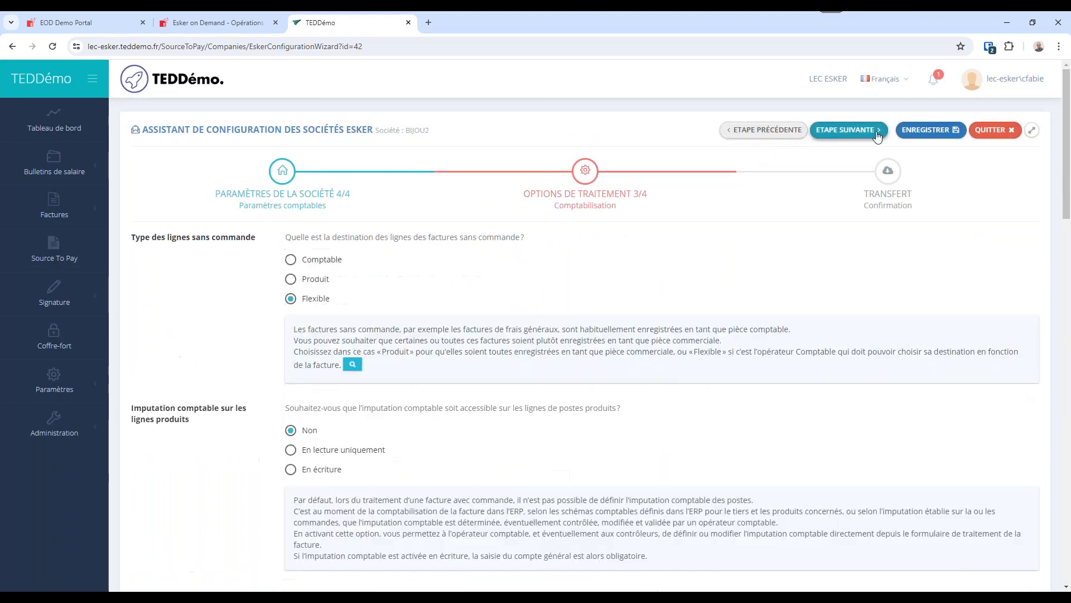
{"action": "left_click", "coordinate": [863, 133]}
{"action": "left_click", "coordinate": [862, 132]}
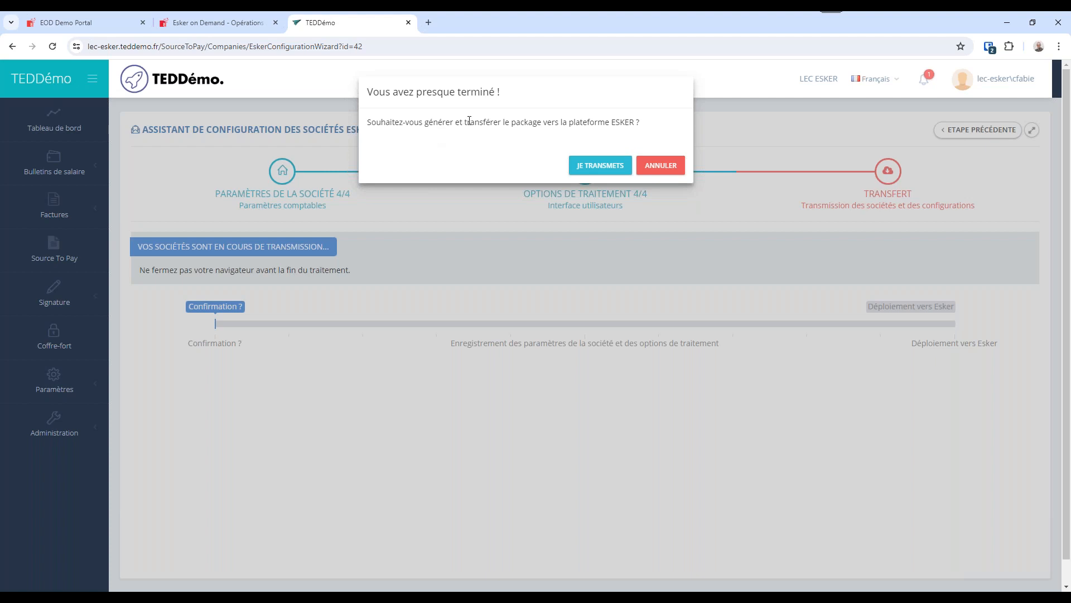
{"action": "left_click_drag", "start_coordinate": [513, 125], "coordinate": [635, 120]}
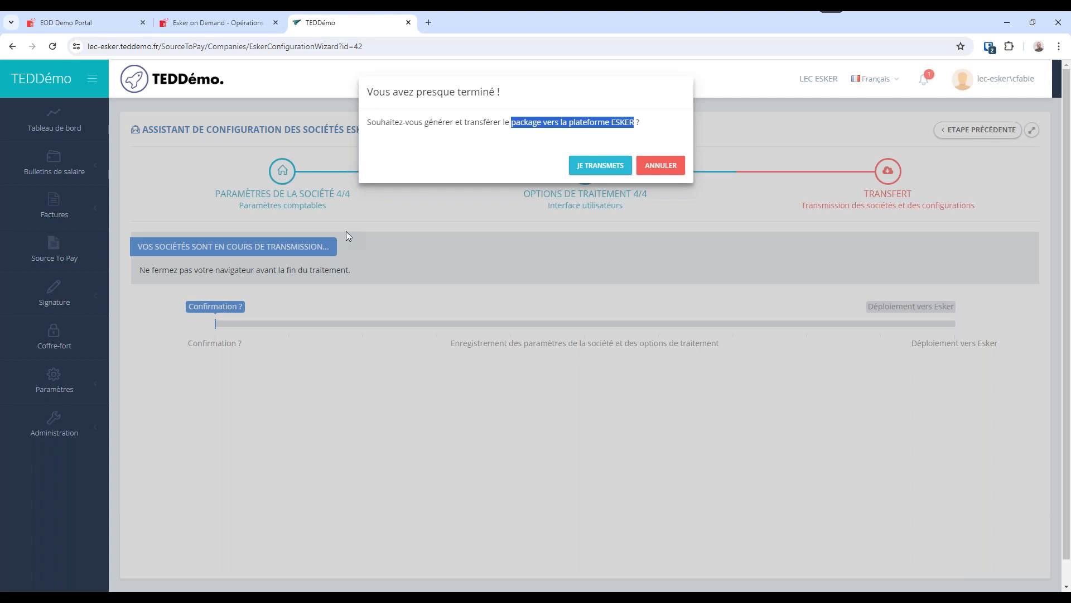
{"action": "left_click", "coordinate": [679, 171]}
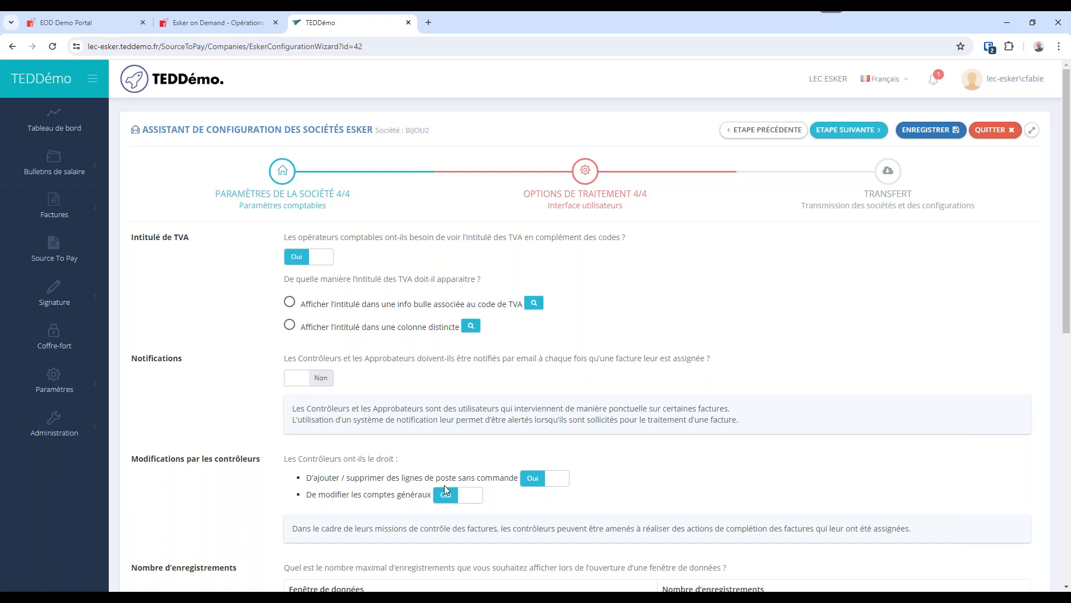
Go back through the processing options to the company's accounting parameters and find the section on complementary information for the accounting document.
{"action": "left_click", "coordinate": [757, 133]}
{"action": "left_click", "coordinate": [757, 132]}
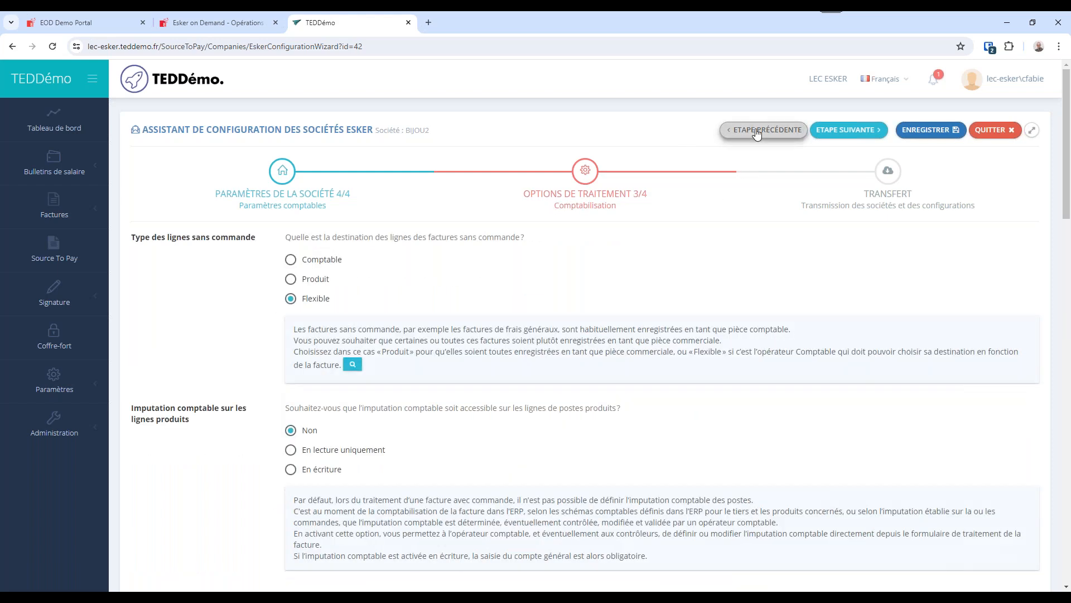
{"action": "left_click", "coordinate": [756, 132]}
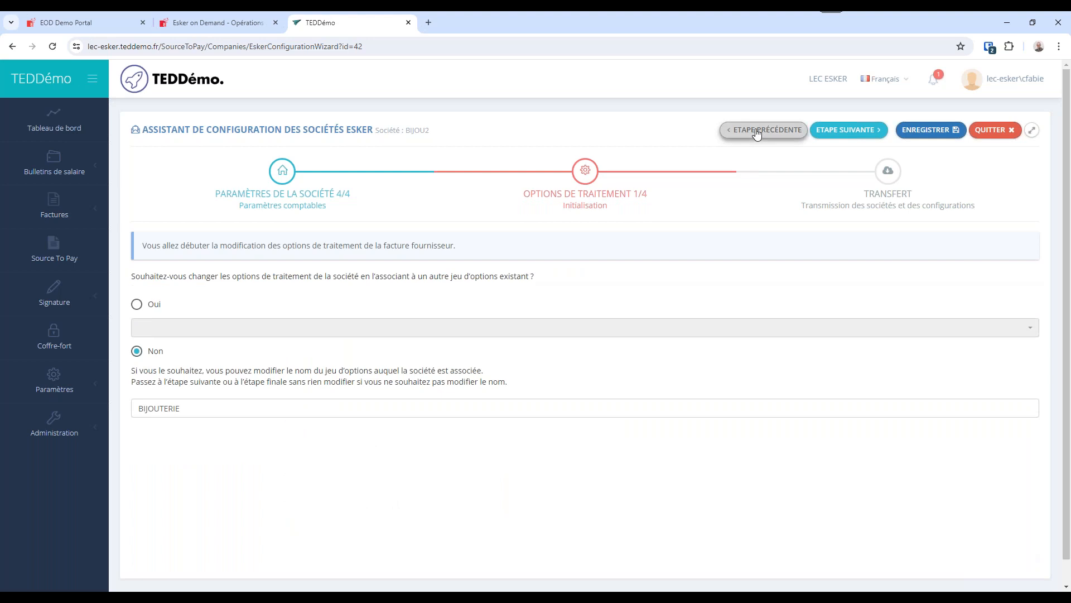
{"action": "left_click", "coordinate": [756, 132]}
{"action": "scroll", "coordinate": [223, 307], "scroll_direction": "down", "scroll_amount": 3}
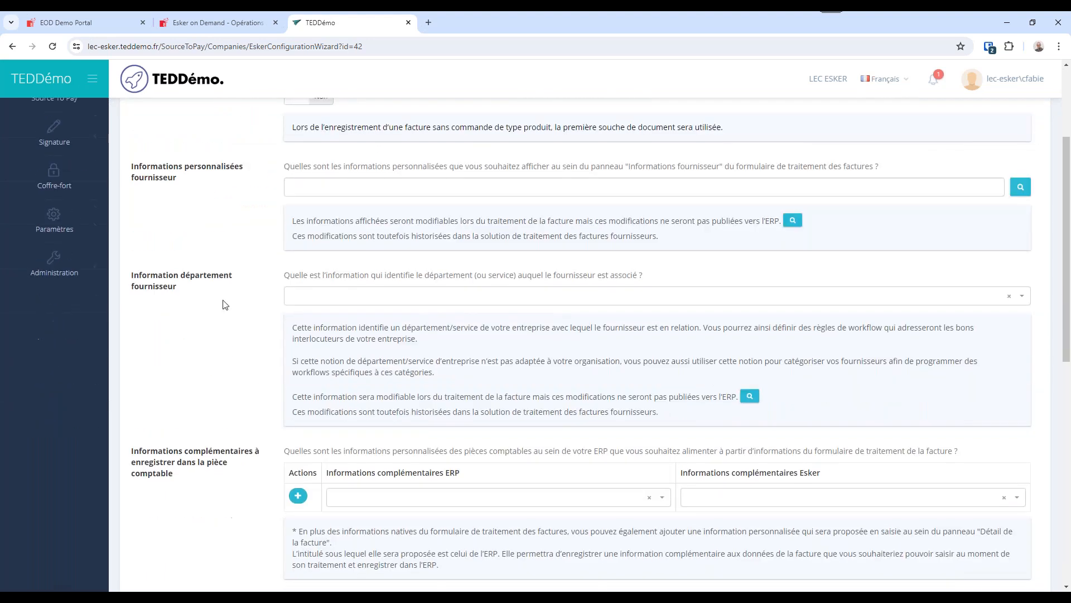
{"action": "scroll", "coordinate": [220, 397], "scroll_direction": "down", "scroll_amount": 3}
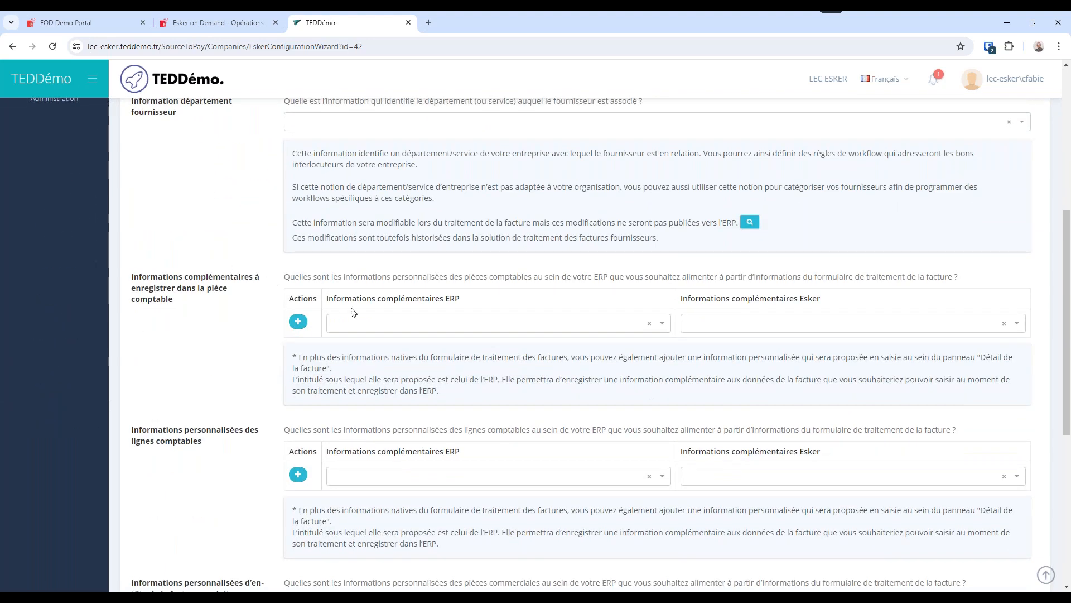
Examine the ERP fields offered for complementary accounting document information without selecting one, and review the custom information sections for lines and product invoices.
{"action": "left_click_drag", "start_coordinate": [131, 277], "coordinate": [220, 313]}
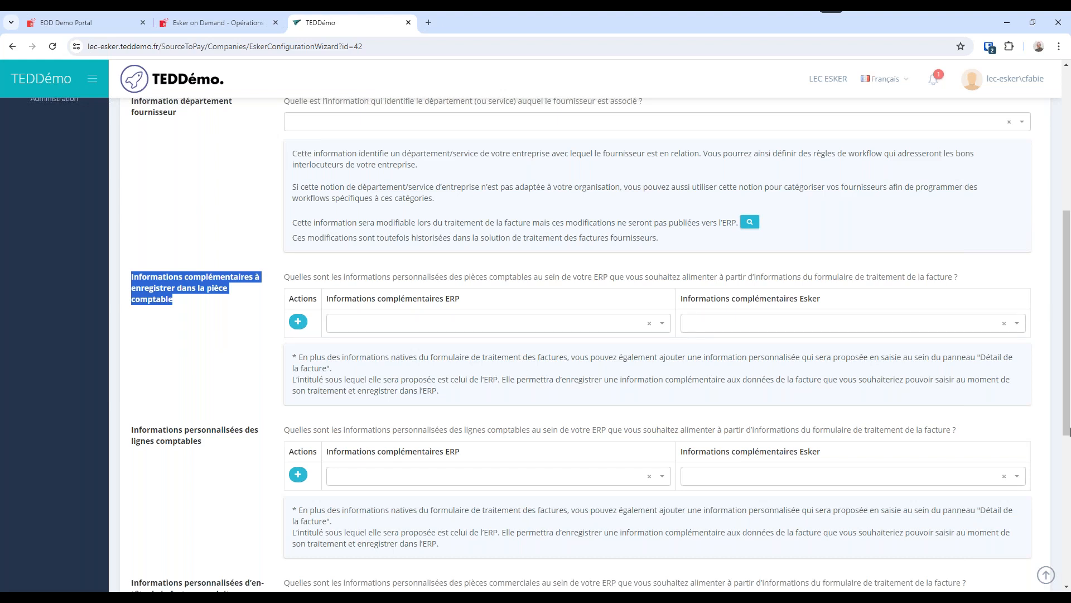
{"action": "left_click", "coordinate": [662, 323]}
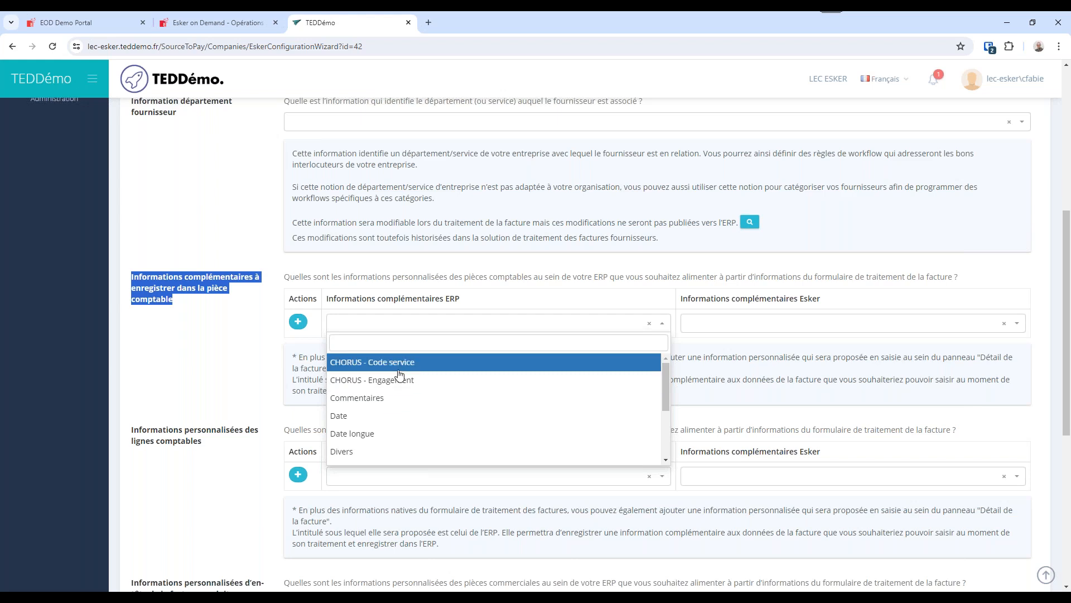
{"action": "scroll", "coordinate": [396, 411], "scroll_direction": "down", "scroll_amount": 2}
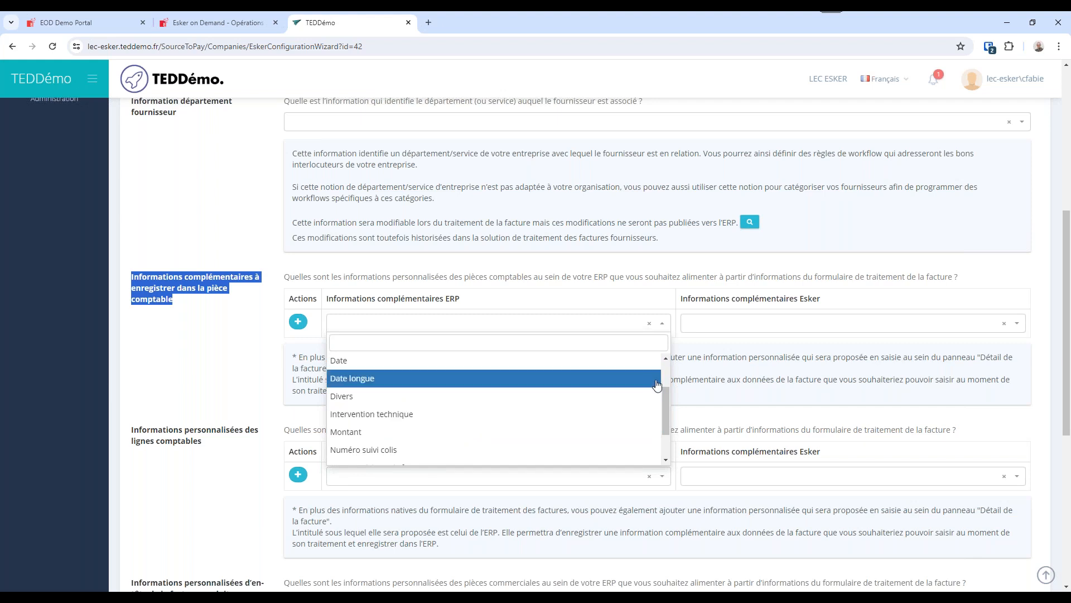
{"action": "left_click", "coordinate": [729, 382]}
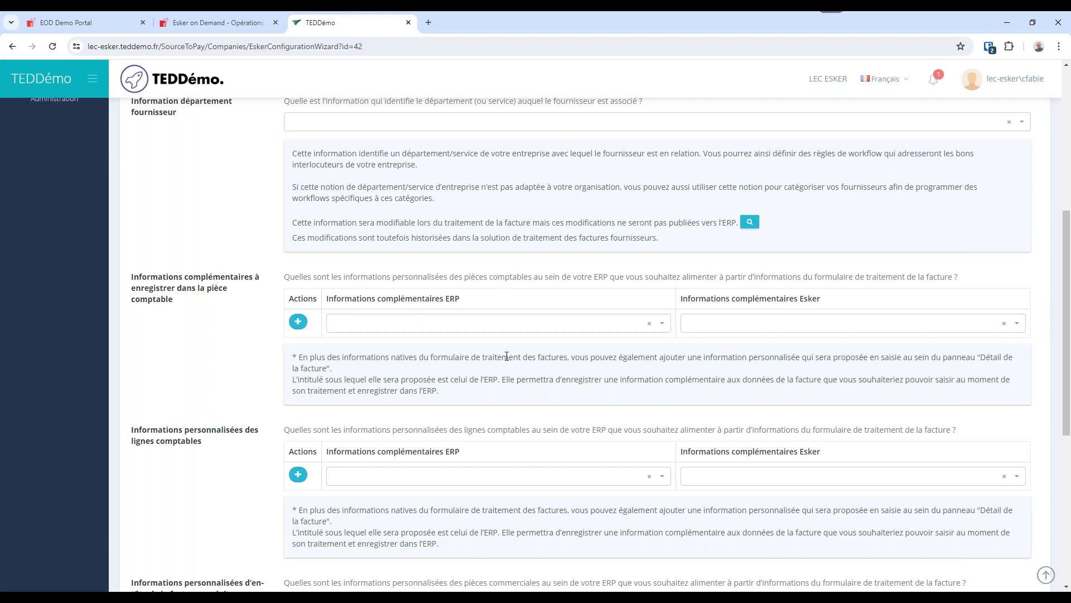
{"action": "scroll", "coordinate": [677, 354], "scroll_direction": "down", "scroll_amount": 5}
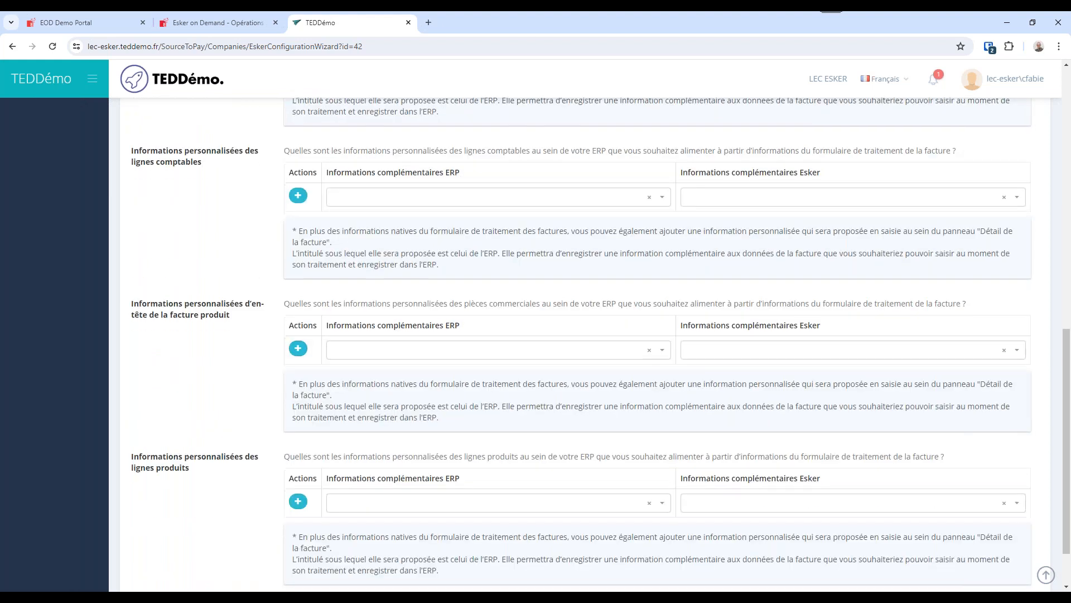